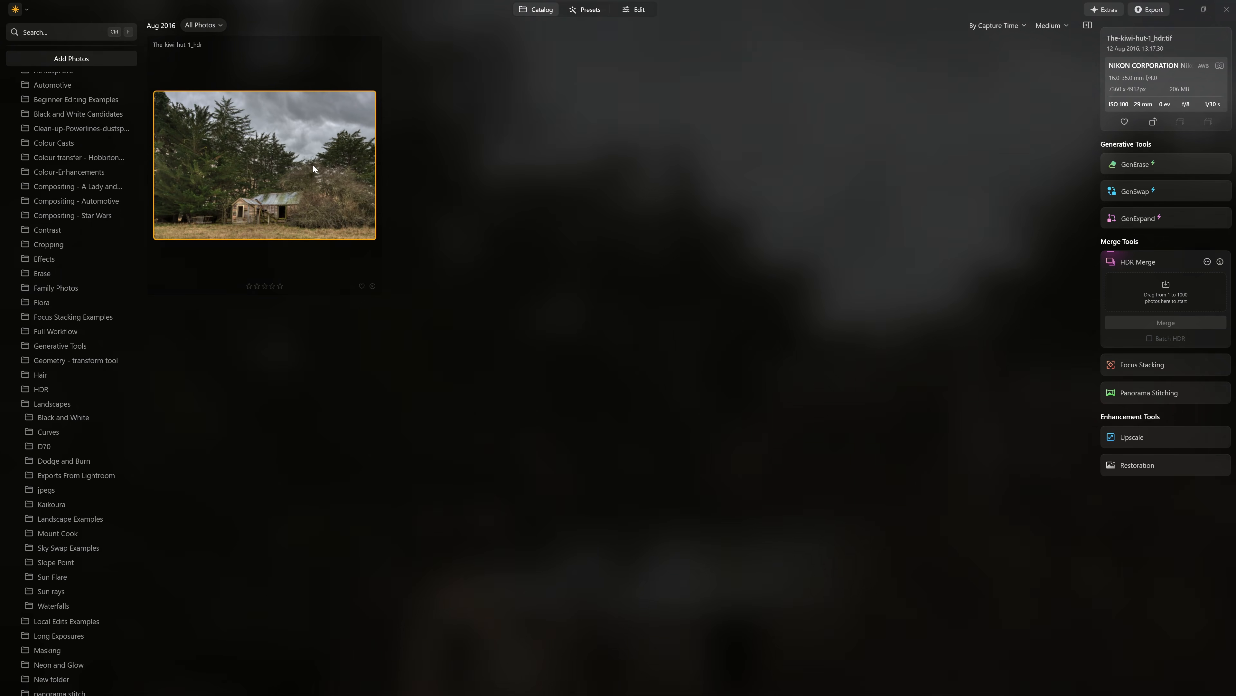
# Open The-kiwi-hut-1_hdr.tif for editing and add the darker hut photo as a new layer at 100 opacity.
pyautogui.doubleClick(314, 169)
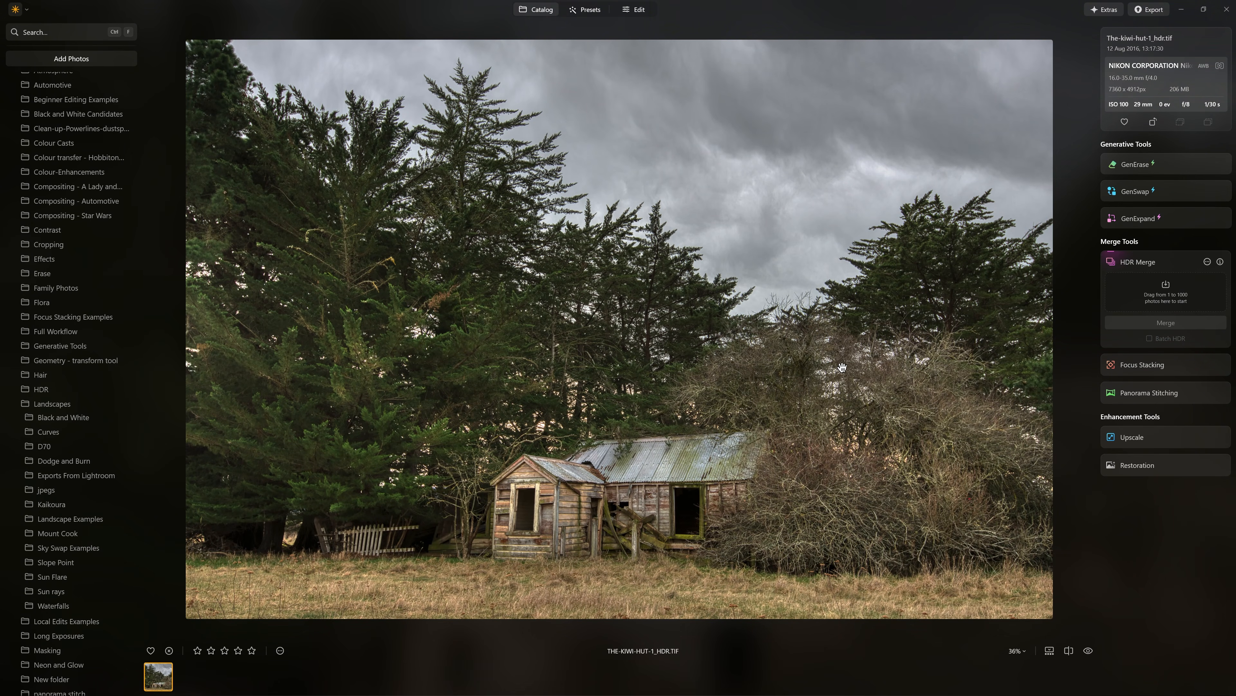
pyautogui.click(634, 9)
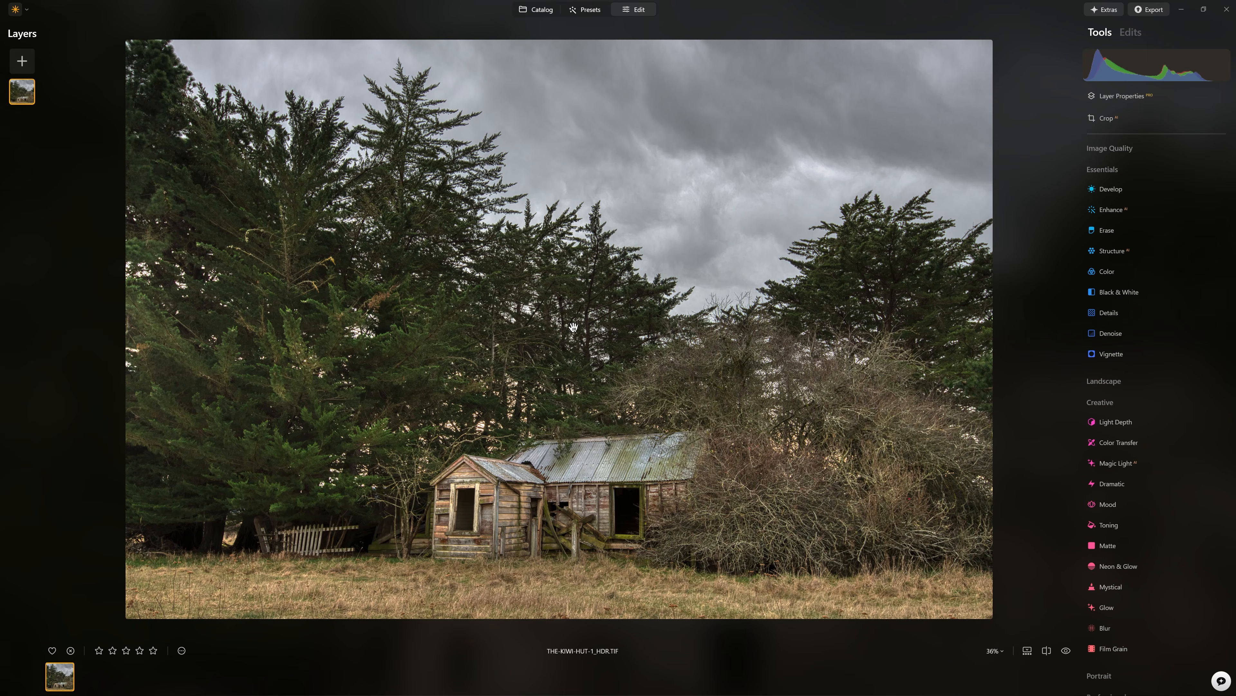
pyautogui.click(32, 61)
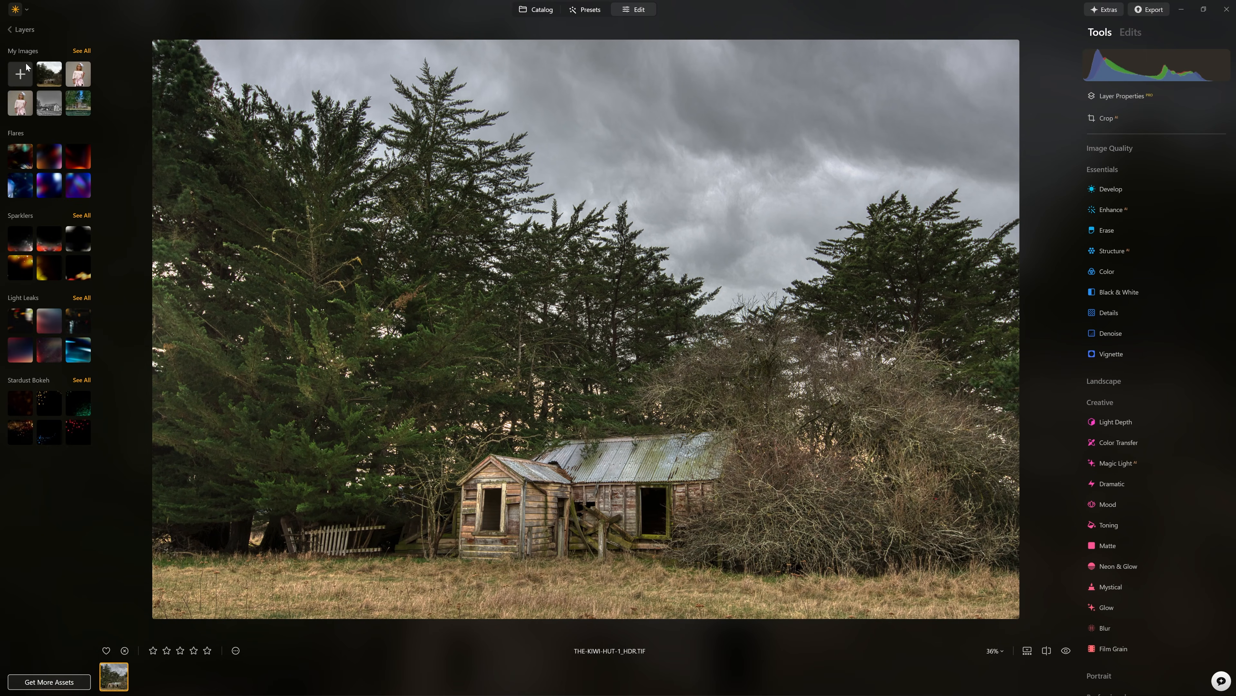
pyautogui.click(47, 77)
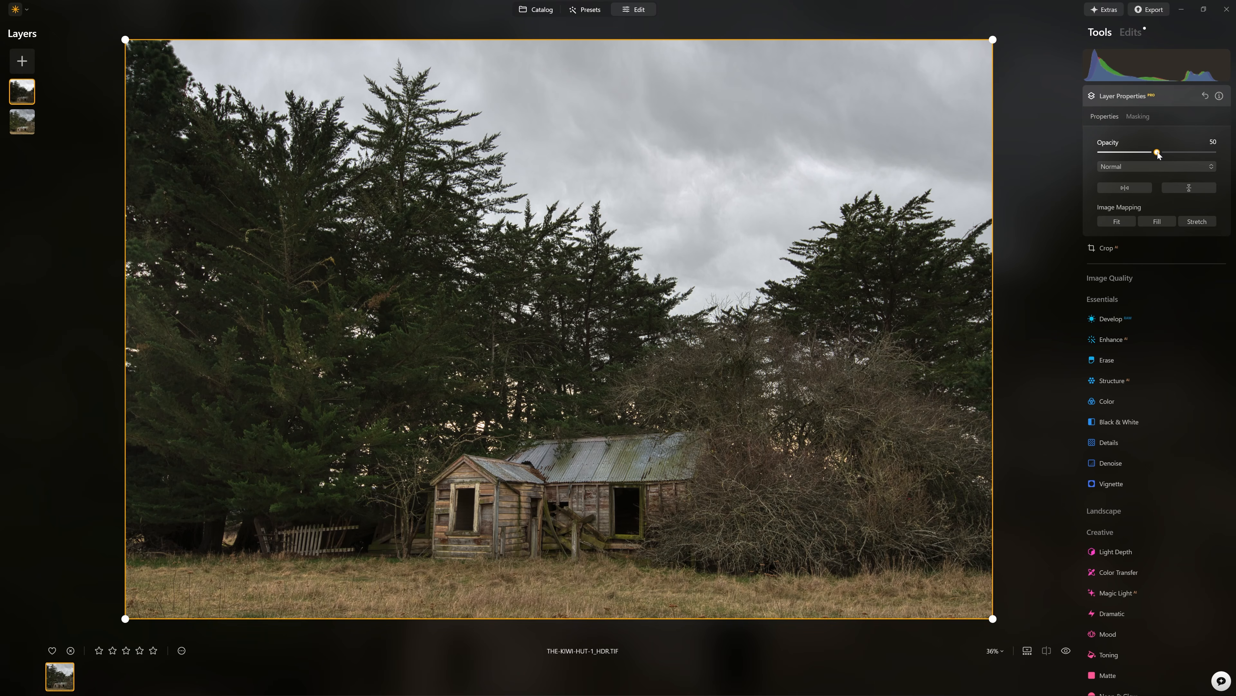
pyautogui.moveTo(1157, 153); pyautogui.dragTo(1212, 155)
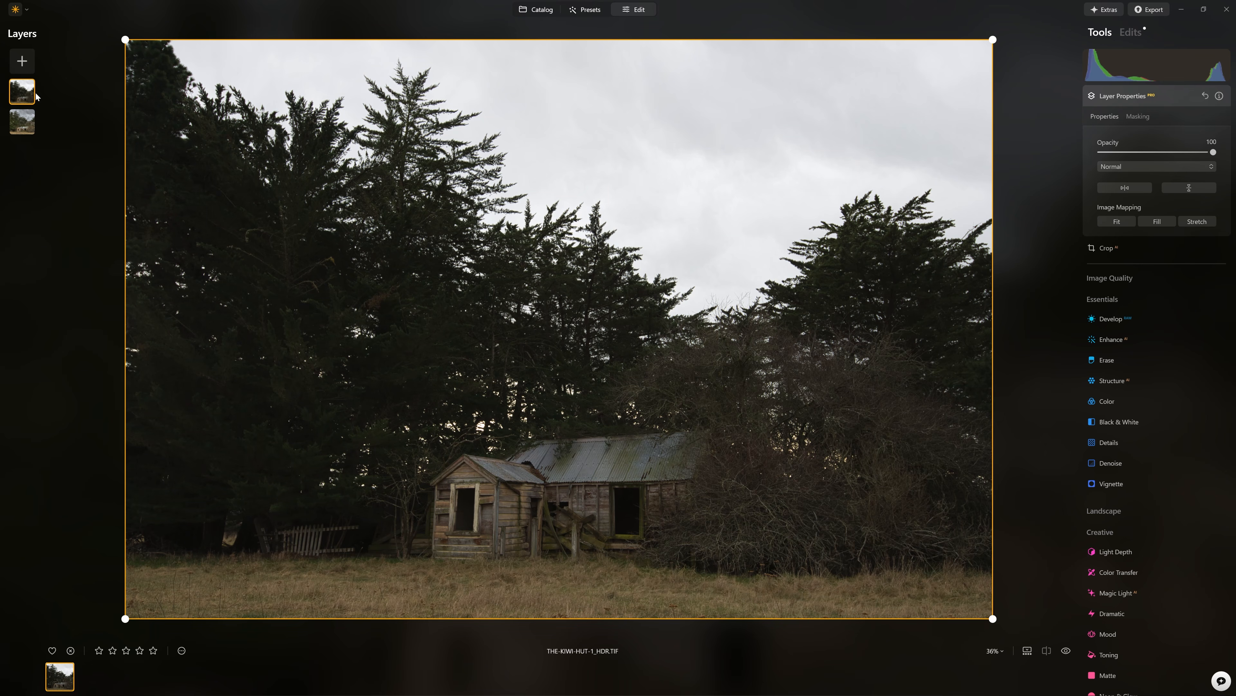
# Hide the added hut photo layer and select the base HDR layer.
pyautogui.rightClick(36, 96)
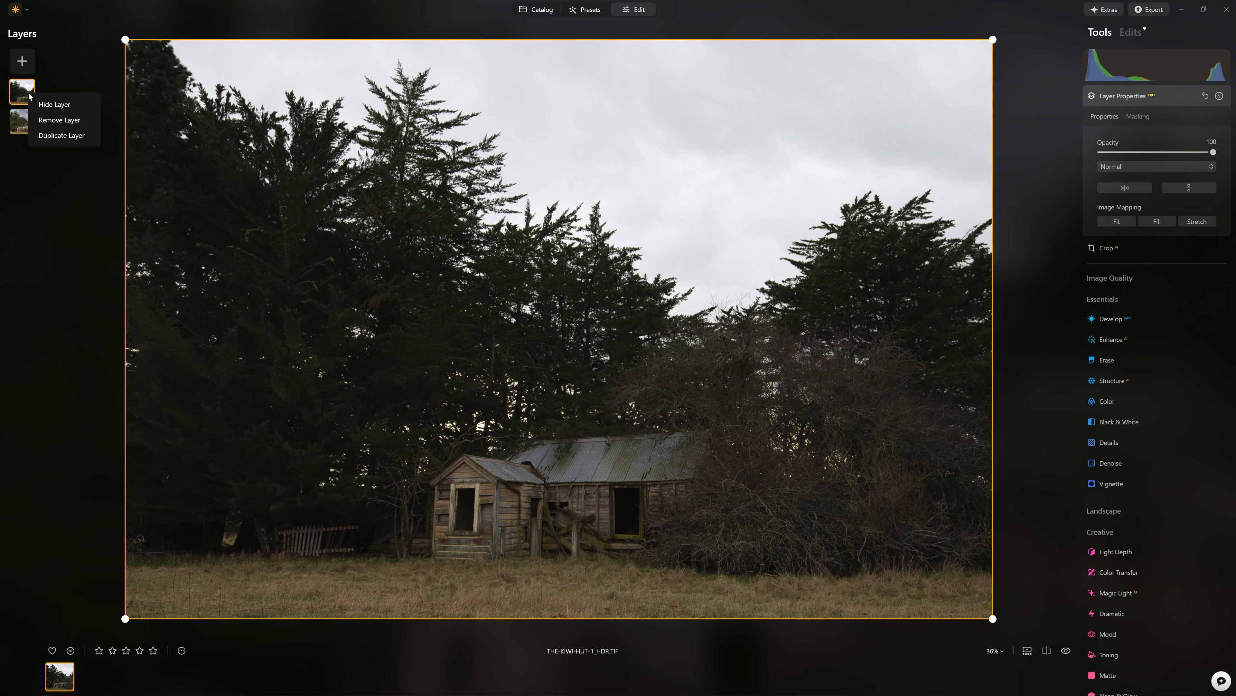
pyautogui.click(43, 102)
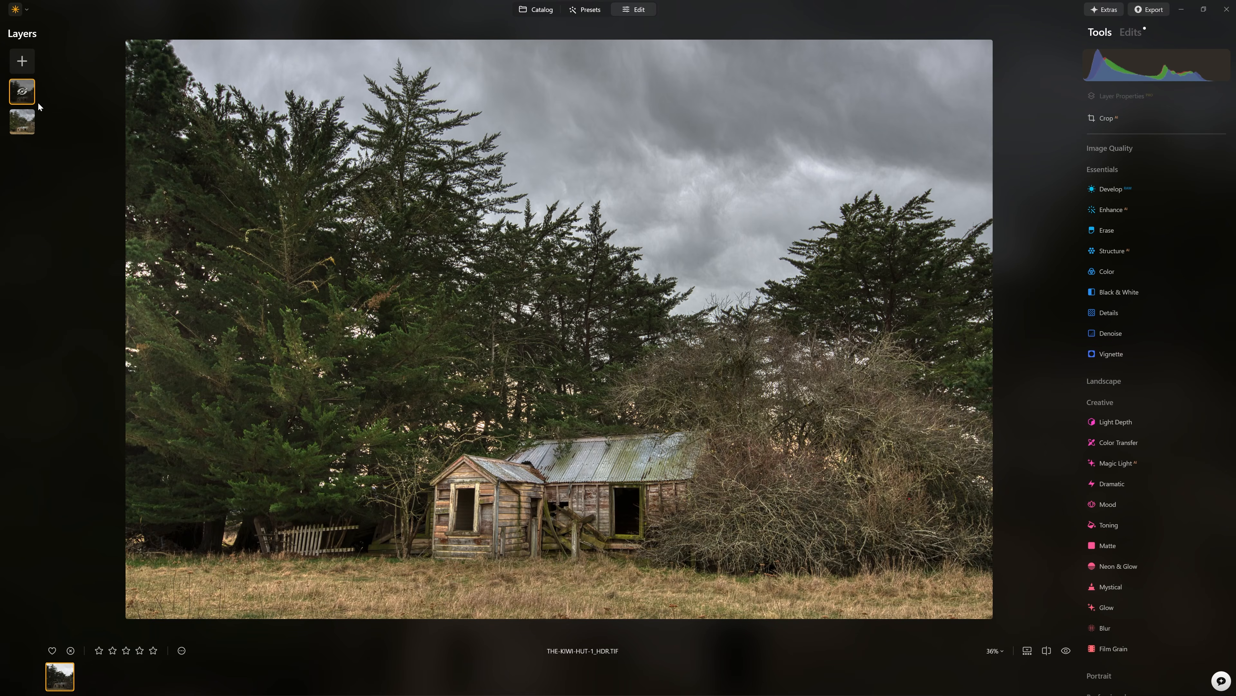
pyautogui.click(30, 122)
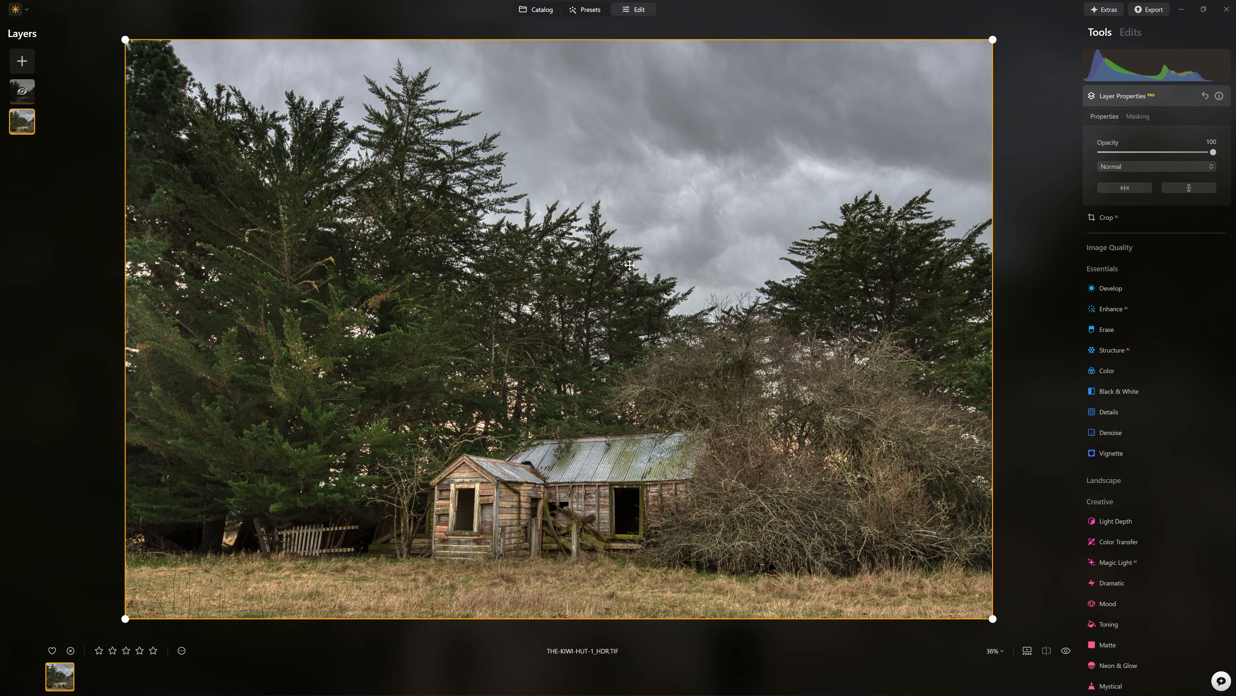
# Apply Structure to the base layer with Amount 100 and compare the image with and without it.
pyautogui.scroll(-2, 1124, 293)
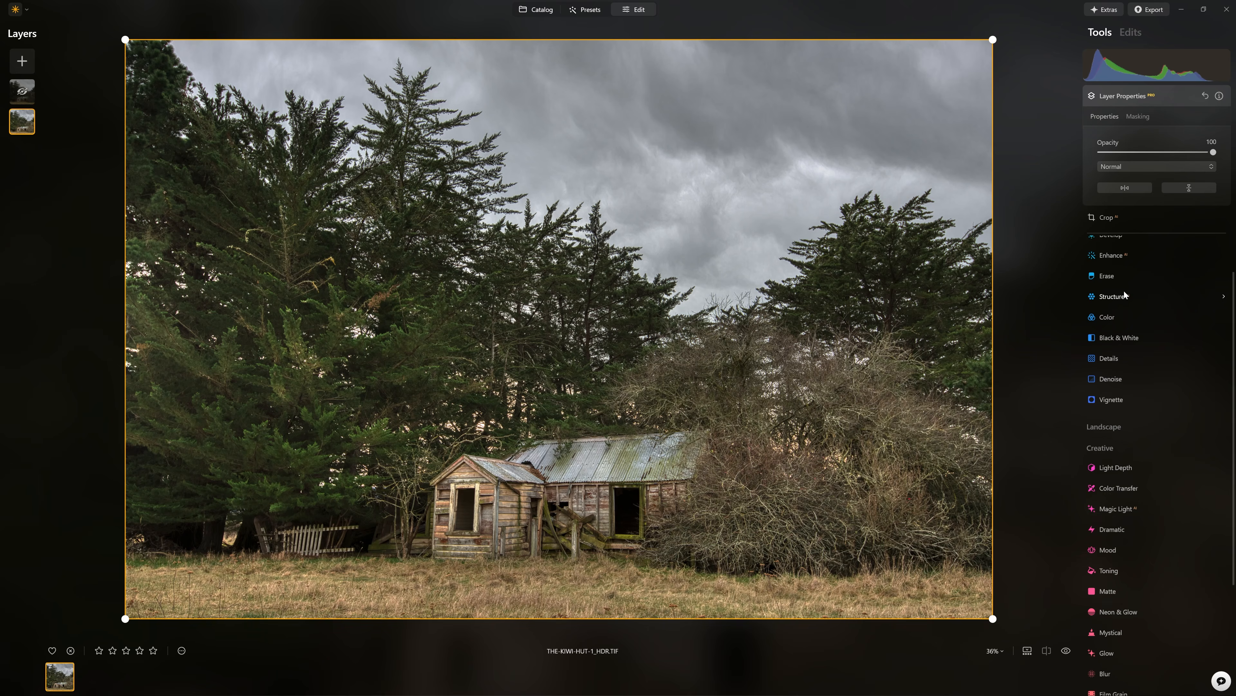
pyautogui.click(1128, 295)
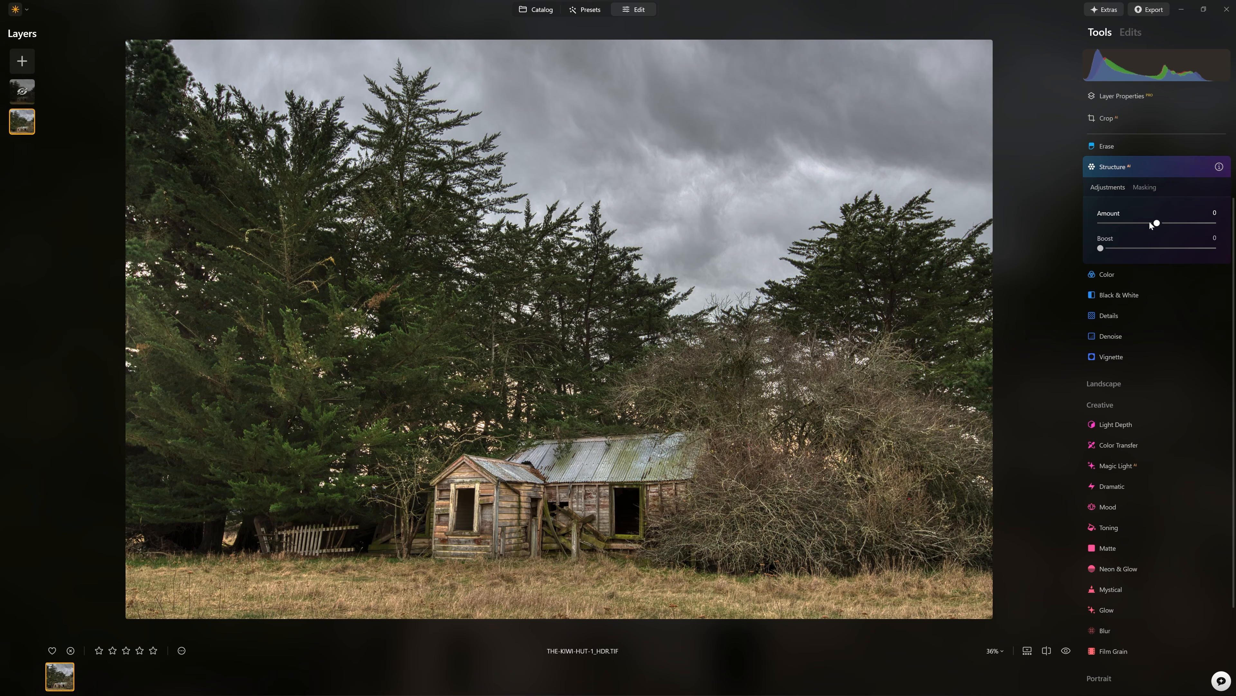
pyautogui.moveTo(1157, 226); pyautogui.dragTo(1177, 227)
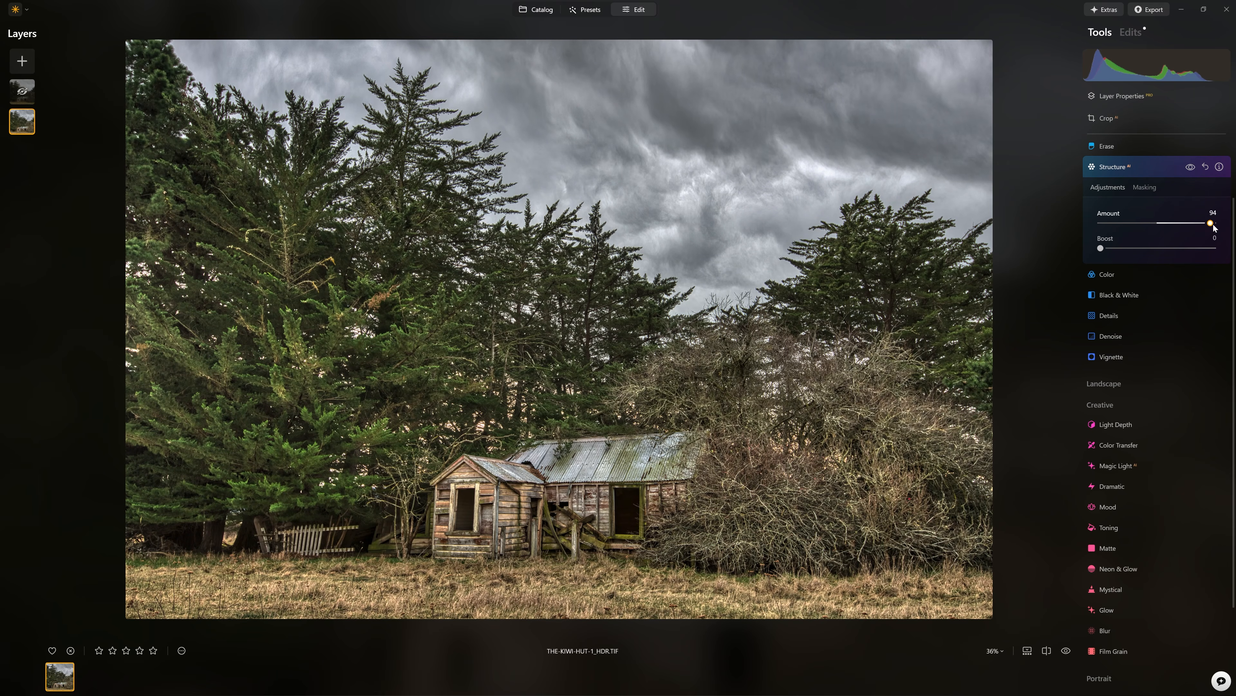
pyautogui.click(1192, 167)
pyautogui.click(1192, 168)
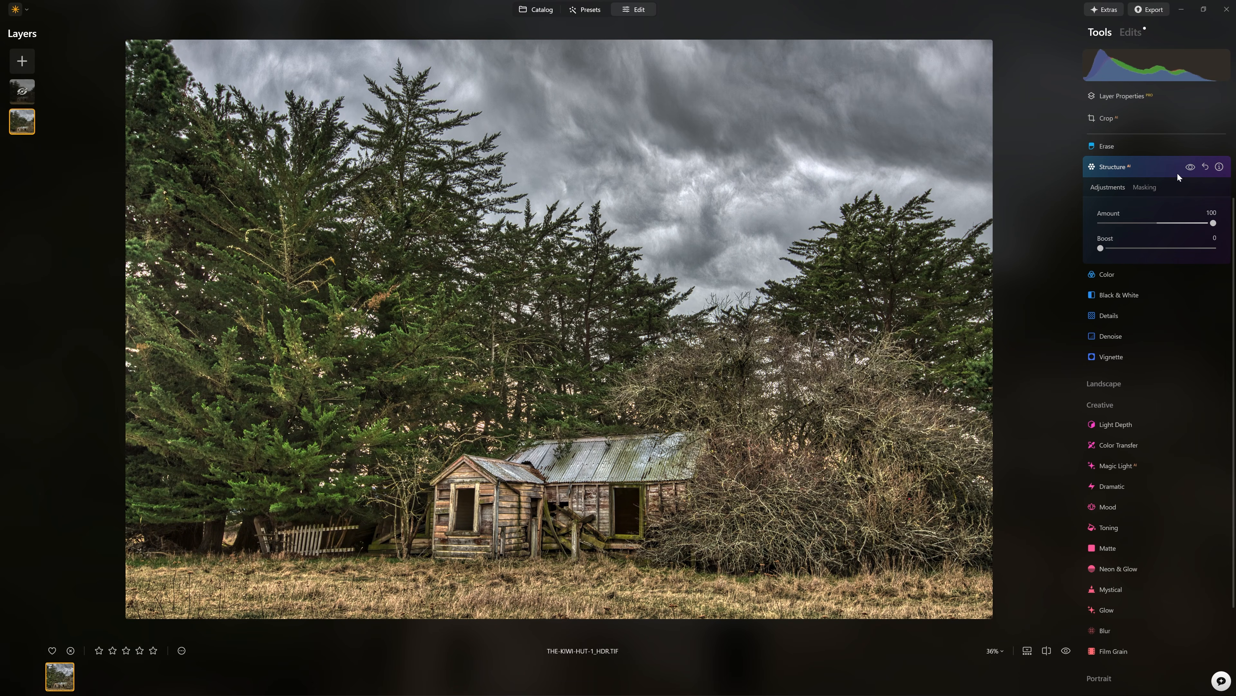
# Compare the photo with and without Structure and review its masking options and adjustments.
pyautogui.click(1146, 187)
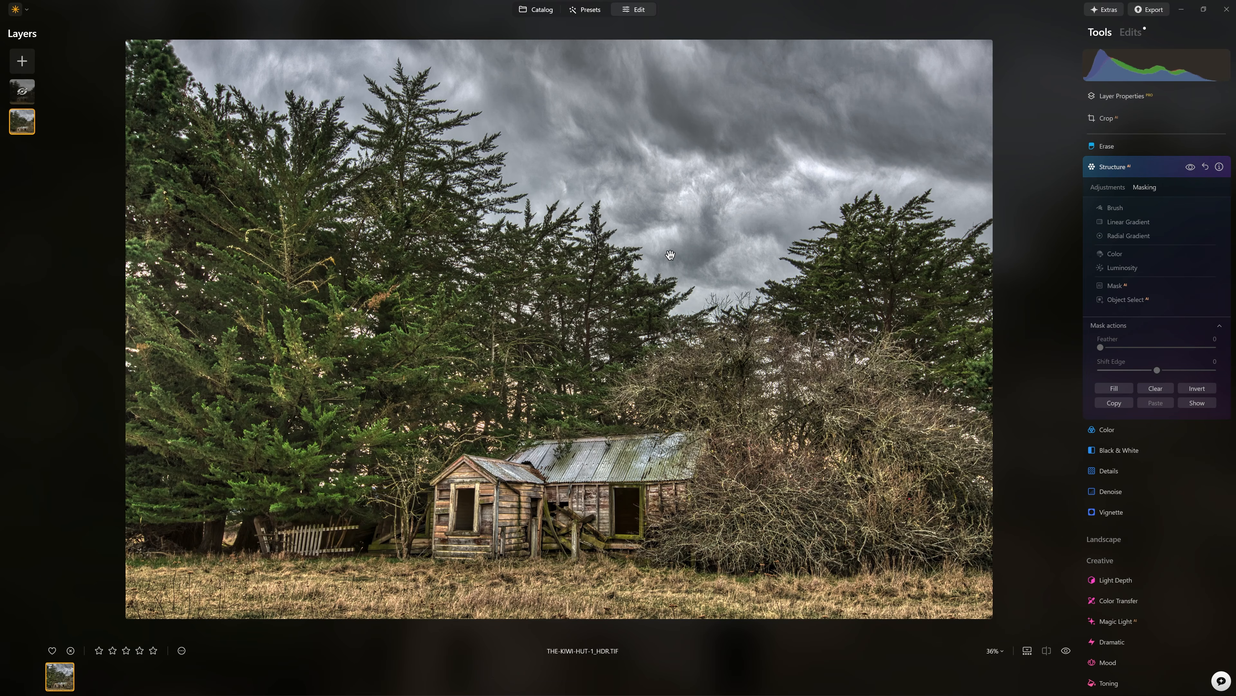
pyautogui.click(1189, 168)
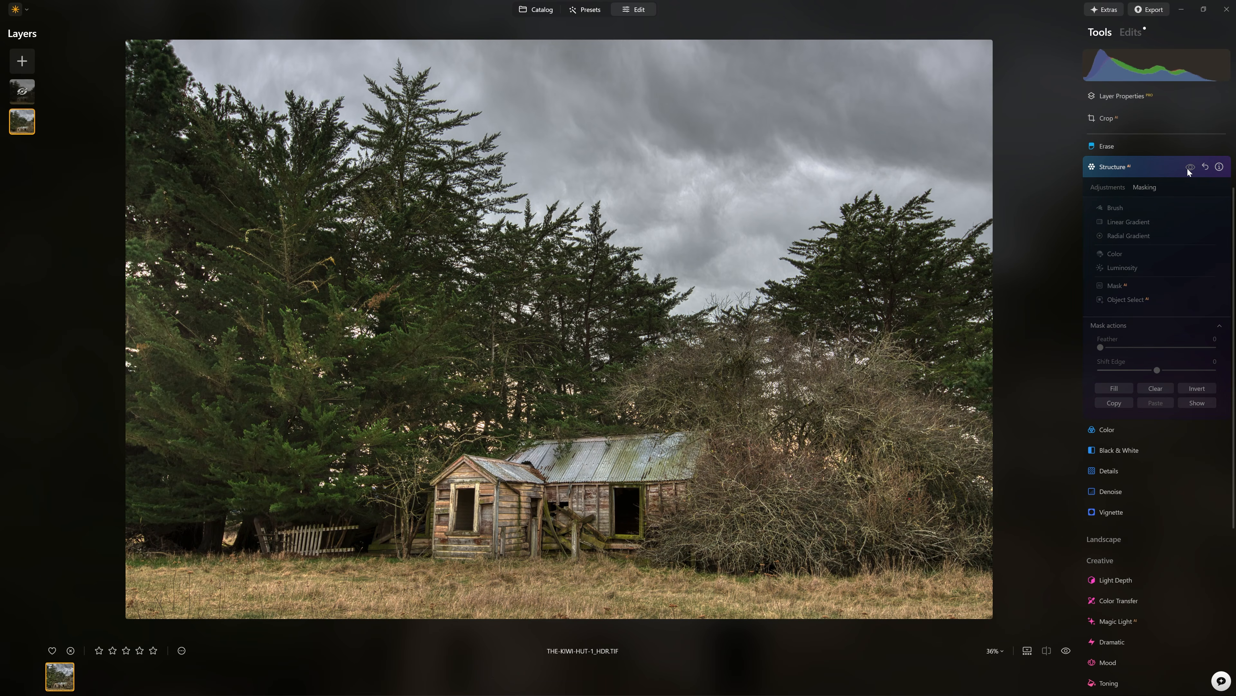
pyautogui.click(1189, 167)
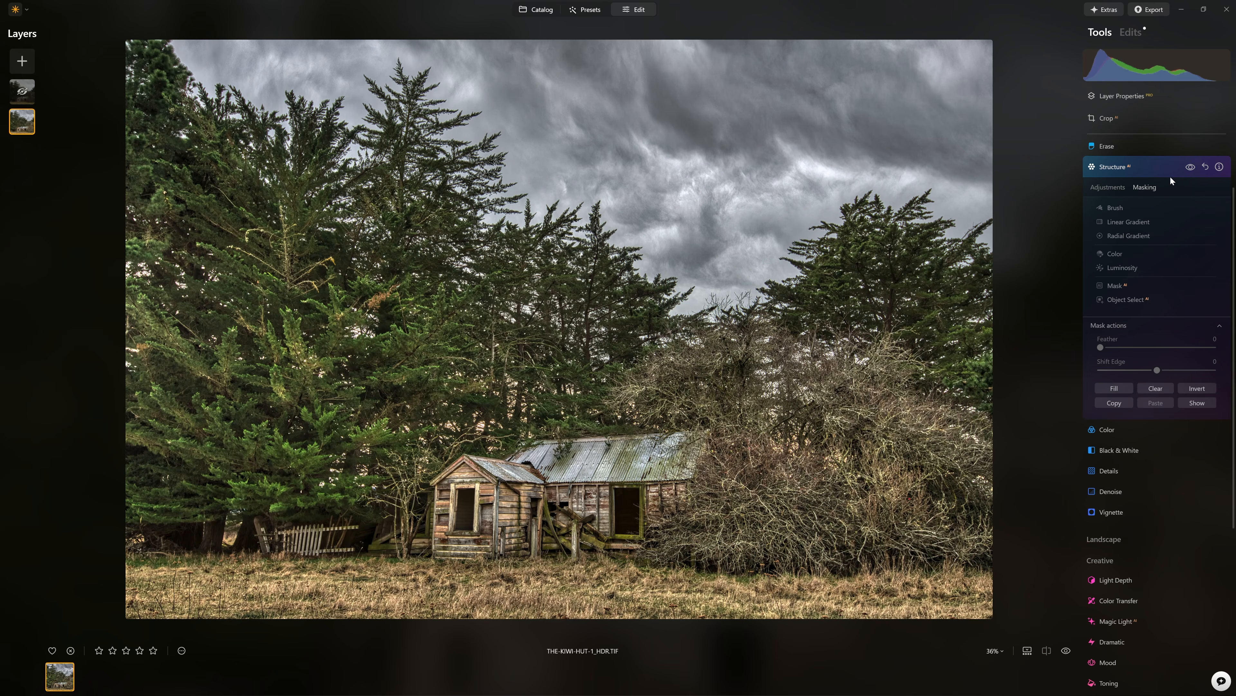
pyautogui.click(1132, 187)
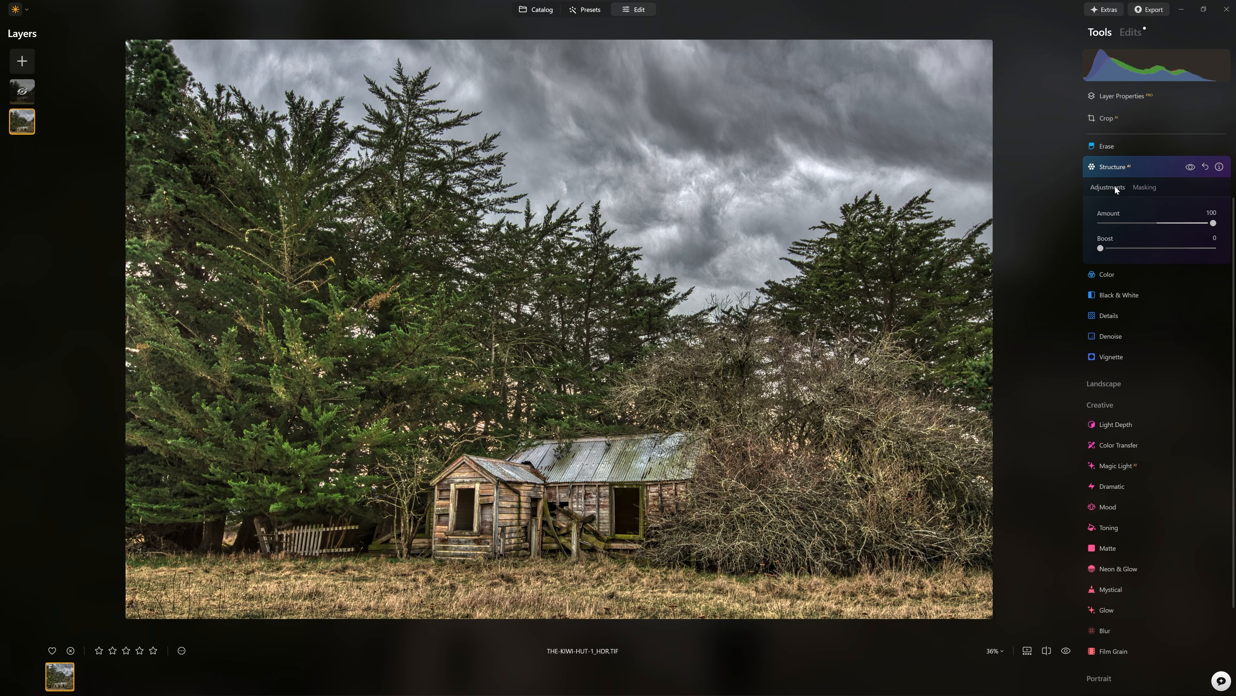
pyautogui.click(1146, 188)
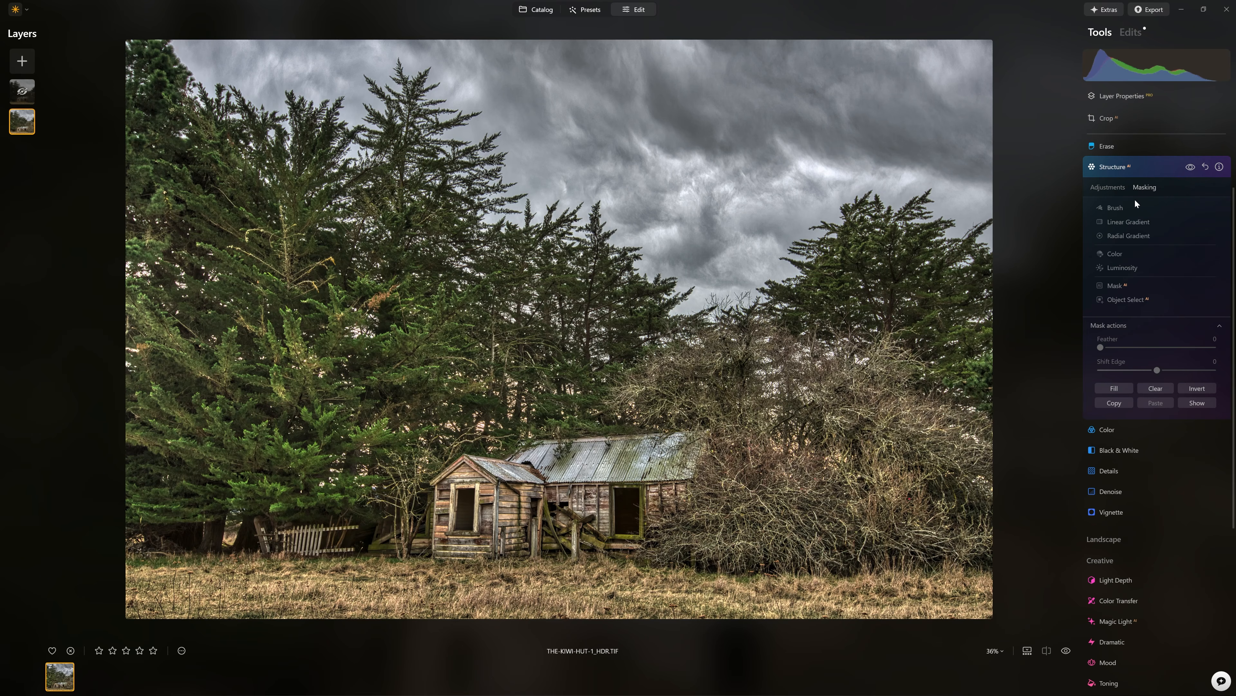
pyautogui.click(1110, 190)
pyautogui.moveTo(1161, 223); pyautogui.dragTo(1212, 224)
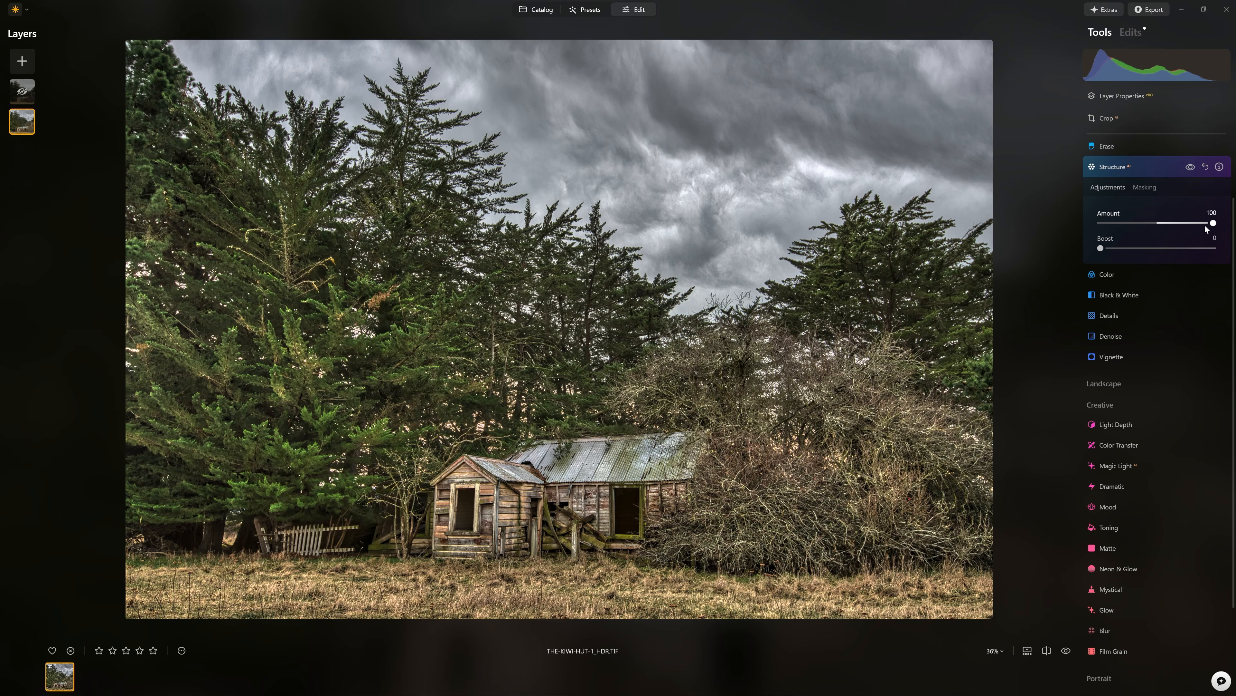
# Brush the Structure mask over the sky, trees, bushes and hut with size 400, softness 100 and strength 20.
pyautogui.click(1152, 190)
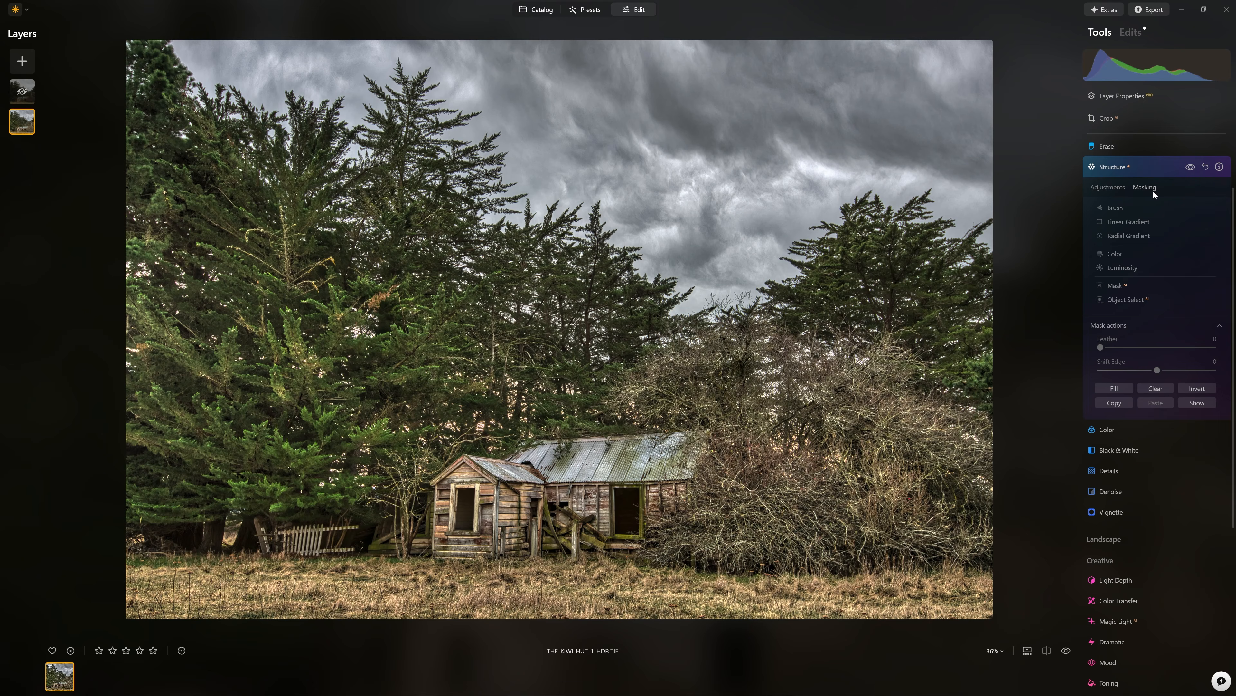
pyautogui.click(1114, 208)
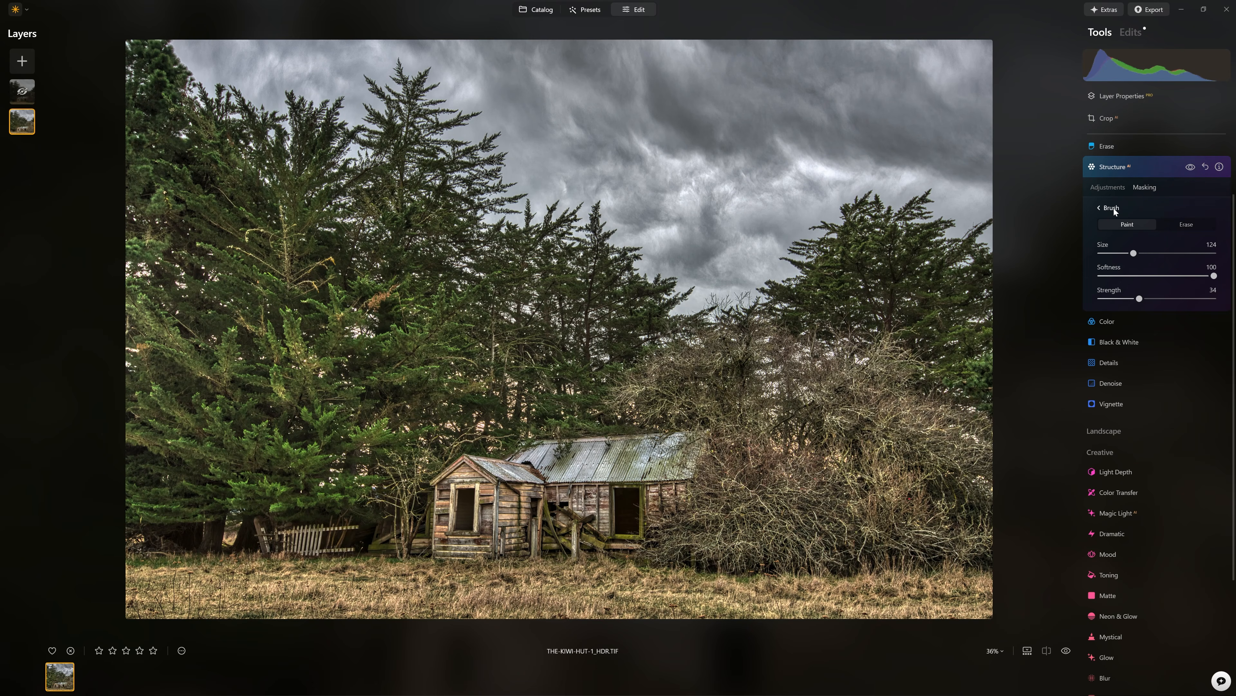
pyautogui.moveTo(1133, 253); pyautogui.dragTo(1214, 252)
pyautogui.moveTo(1214, 276)
pyautogui.mouseDown()
pyautogui.moveTo(1082, 270)
pyautogui.moveTo(1214, 275)
pyautogui.mouseUp()
pyautogui.moveTo(690, 199)
pyautogui.mouseDown()
pyautogui.moveTo(821, 164)
pyautogui.moveTo(913, 170)
pyautogui.moveTo(943, 179)
pyautogui.moveTo(941, 231)
pyautogui.mouseUp()
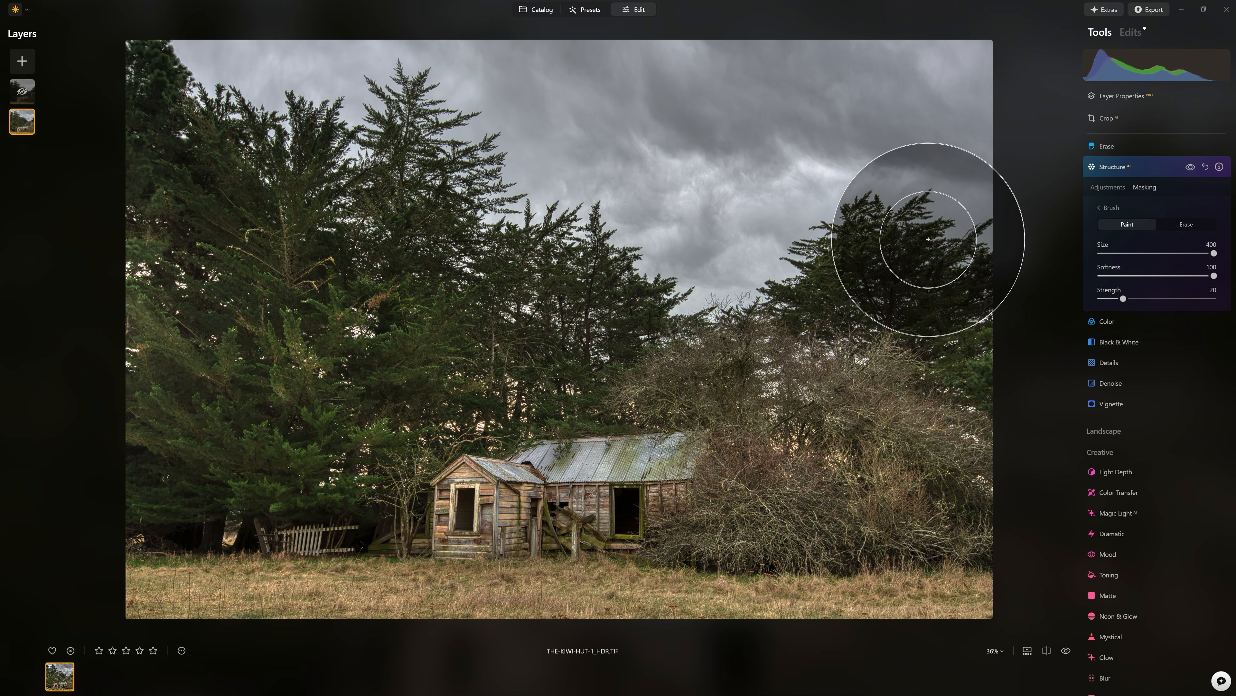
pyautogui.moveTo(759, 487)
pyautogui.mouseDown()
pyautogui.moveTo(621, 497)
pyautogui.moveTo(193, 470)
pyautogui.moveTo(185, 487)
pyautogui.mouseUp()
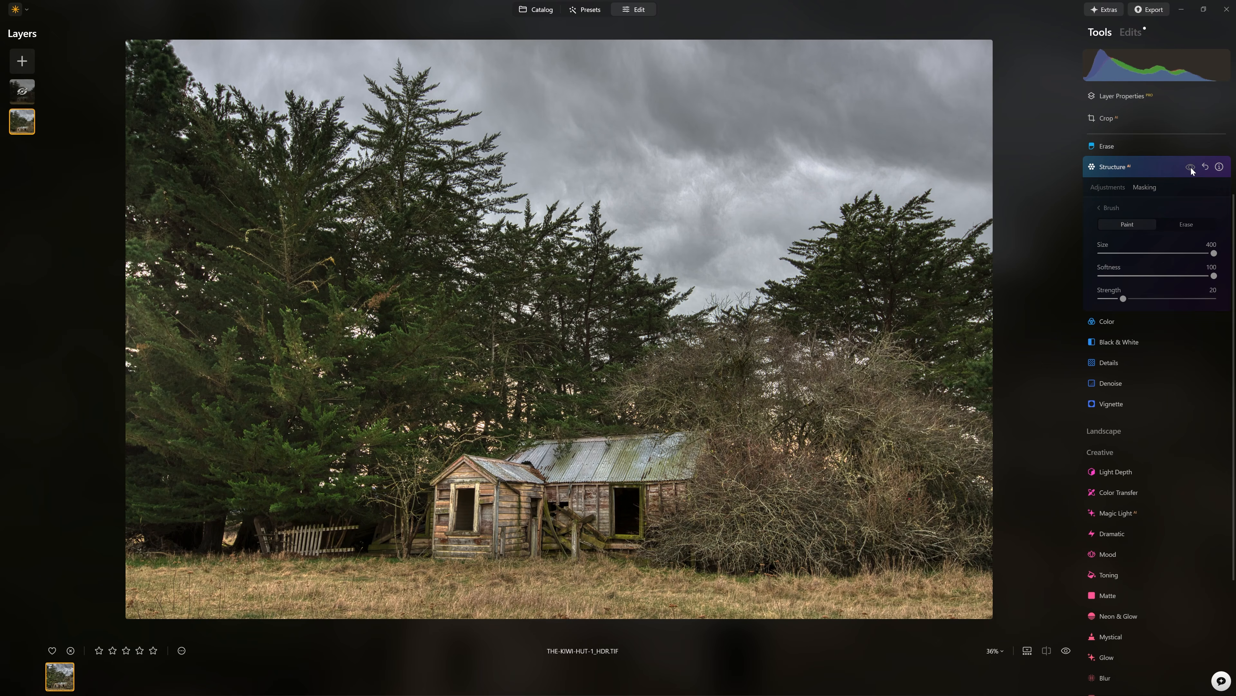
pyautogui.moveTo(745, 207)
pyautogui.mouseDown()
pyautogui.moveTo(442, 148)
pyautogui.moveTo(619, 175)
pyautogui.moveTo(863, 159)
pyautogui.moveTo(982, 186)
pyautogui.moveTo(900, 171)
pyautogui.moveTo(793, 192)
pyautogui.moveTo(683, 155)
pyautogui.moveTo(370, 121)
pyautogui.mouseUp()
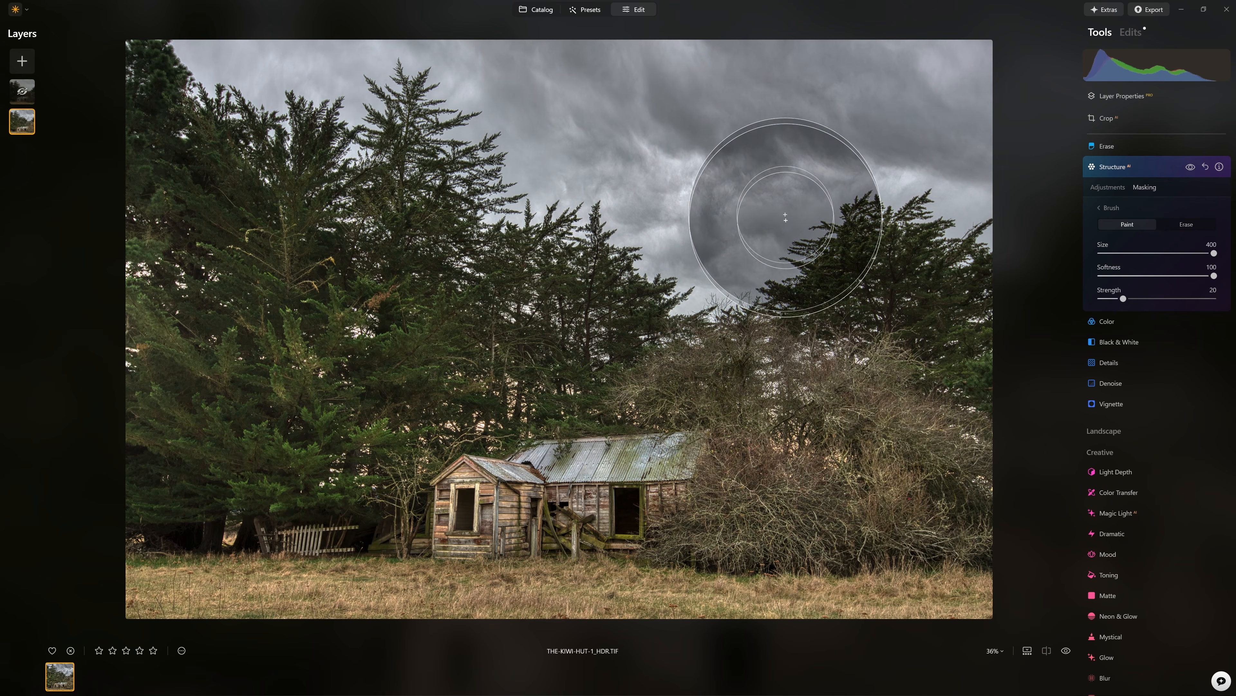
pyautogui.moveTo(720, 461)
pyautogui.mouseDown()
pyautogui.moveTo(507, 483)
pyautogui.moveTo(506, 504)
pyautogui.moveTo(604, 453)
pyautogui.mouseUp()
pyautogui.moveTo(549, 397)
pyautogui.mouseDown()
pyautogui.moveTo(492, 446)
pyautogui.moveTo(360, 367)
pyautogui.moveTo(399, 230)
pyautogui.moveTo(316, 347)
pyautogui.moveTo(176, 303)
pyautogui.moveTo(268, 417)
pyautogui.moveTo(526, 439)
pyautogui.moveTo(841, 402)
pyautogui.moveTo(748, 486)
pyautogui.moveTo(885, 253)
pyautogui.moveTo(950, 374)
pyautogui.moveTo(934, 448)
pyautogui.moveTo(840, 545)
pyautogui.moveTo(356, 555)
pyautogui.moveTo(202, 532)
pyautogui.moveTo(683, 448)
pyautogui.mouseUp()
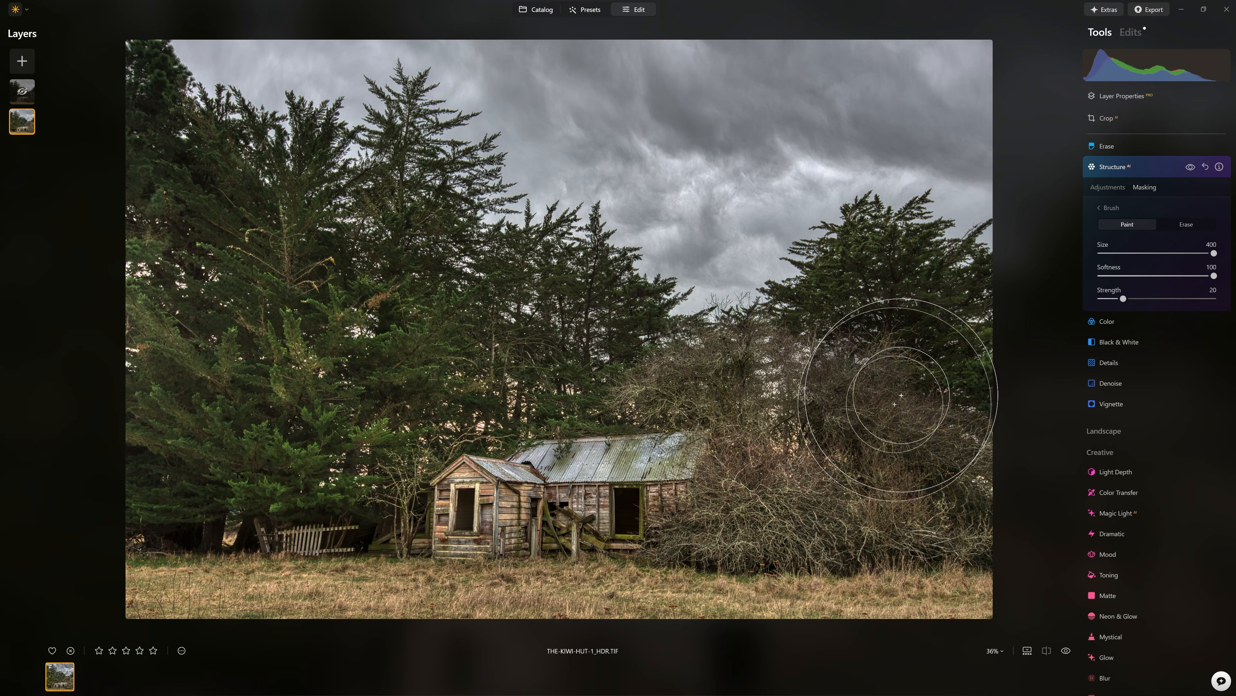
pyautogui.click(1194, 167)
pyautogui.click(1194, 166)
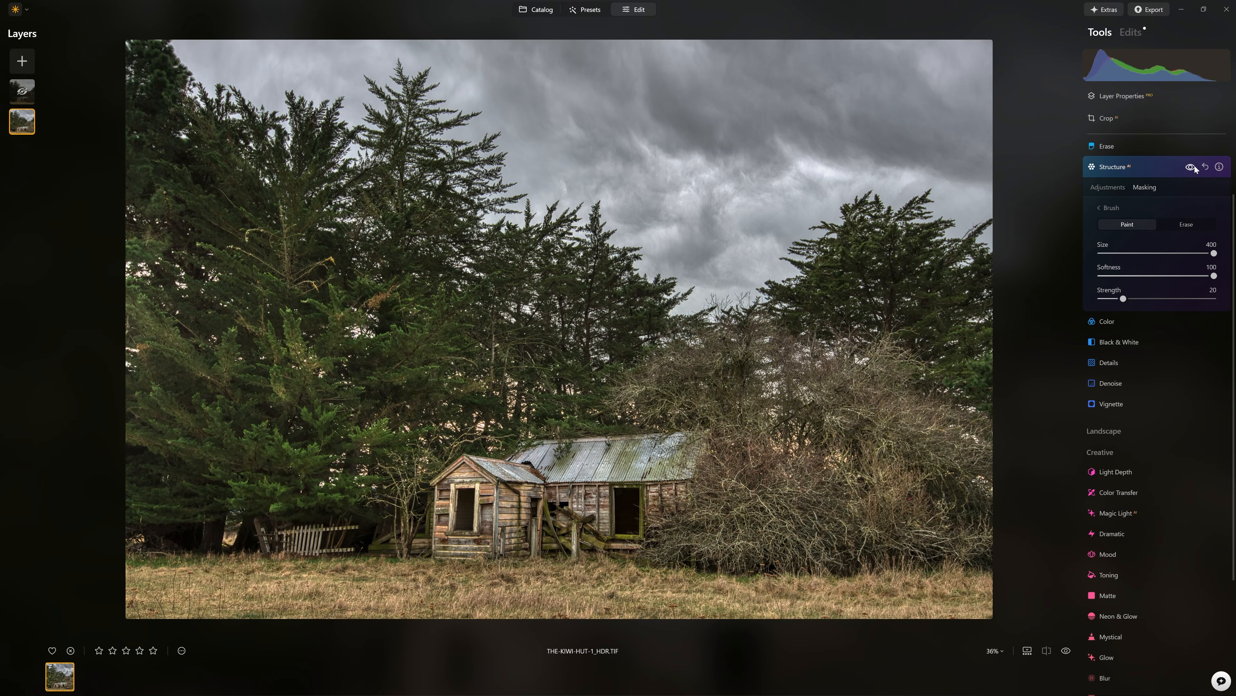
pyautogui.click(1137, 167)
# Apply Light Depth with Amount 100 and Softness 100, shifting the depth control point towards the foreground.
pyautogui.scroll(-2, 1118, 331)
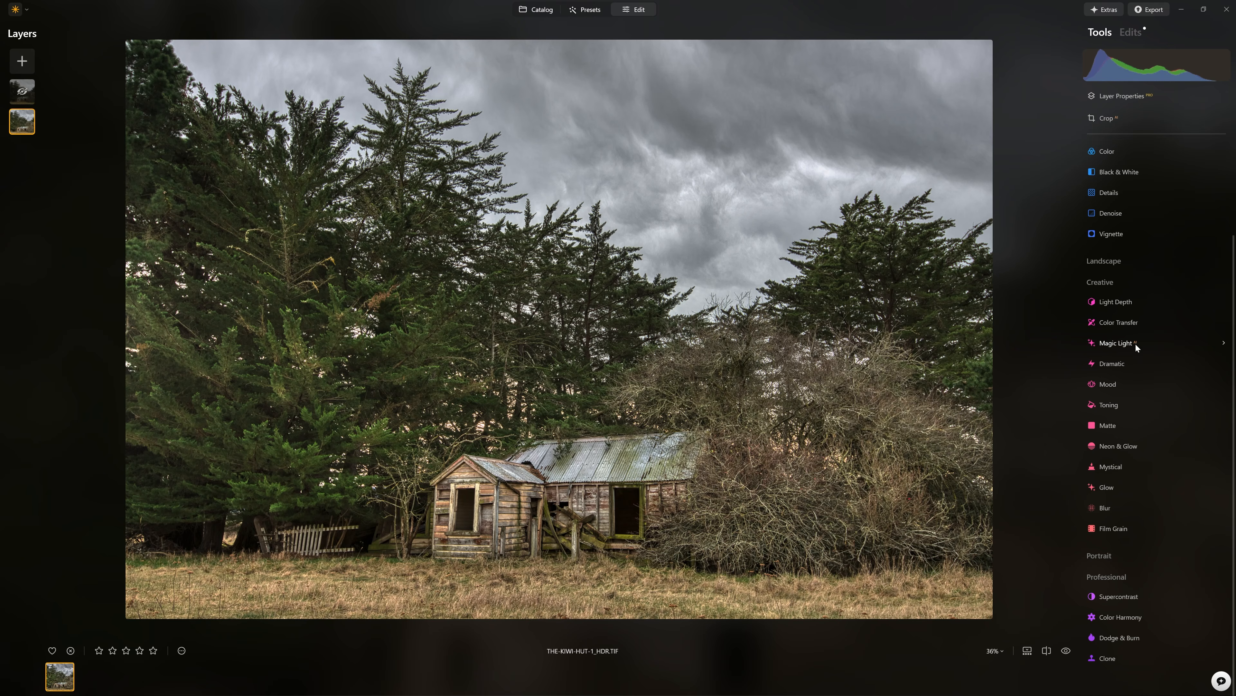
pyautogui.click(1130, 298)
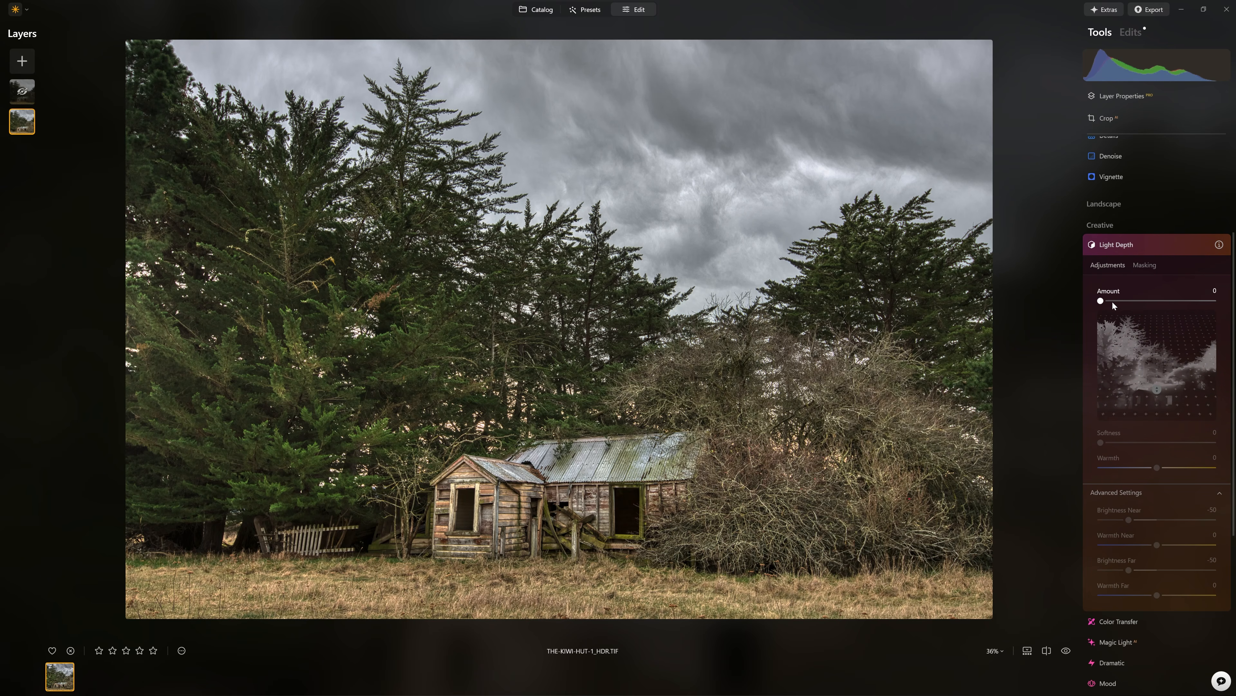
pyautogui.moveTo(1113, 303); pyautogui.dragTo(1220, 301)
pyautogui.moveTo(1158, 385)
pyautogui.mouseDown()
pyautogui.moveTo(1158, 366)
pyautogui.moveTo(1157, 398)
pyautogui.mouseUp()
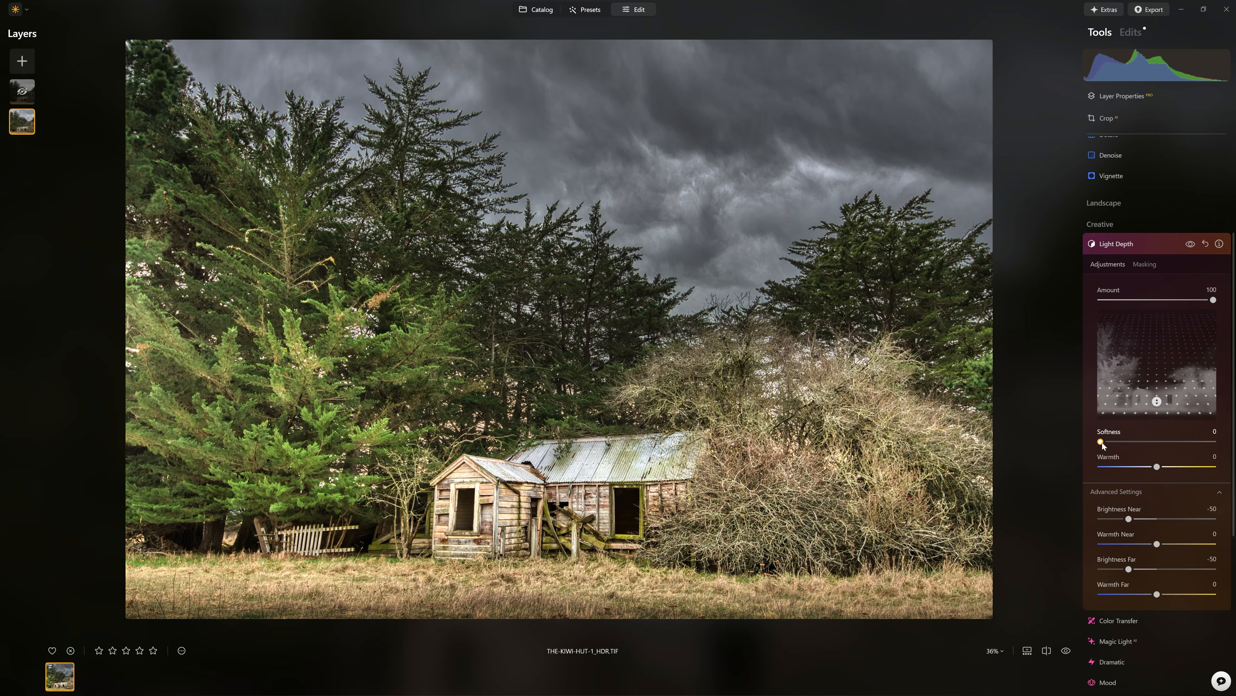
pyautogui.moveTo(1101, 442); pyautogui.dragTo(1223, 438)
pyautogui.click(1191, 244)
pyautogui.click(1191, 244)
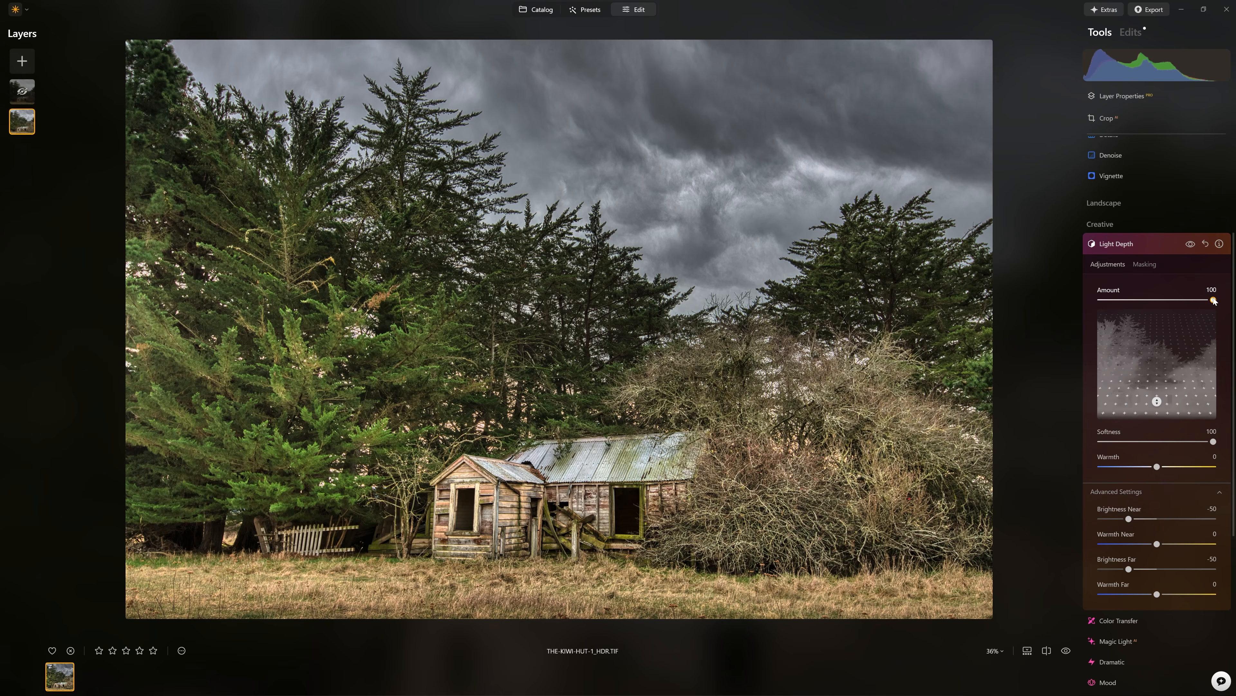
# Set the Light Depth Amount to 28 and compare the photo with and without the effect.
pyautogui.moveTo(1213, 299); pyautogui.dragTo(1133, 300)
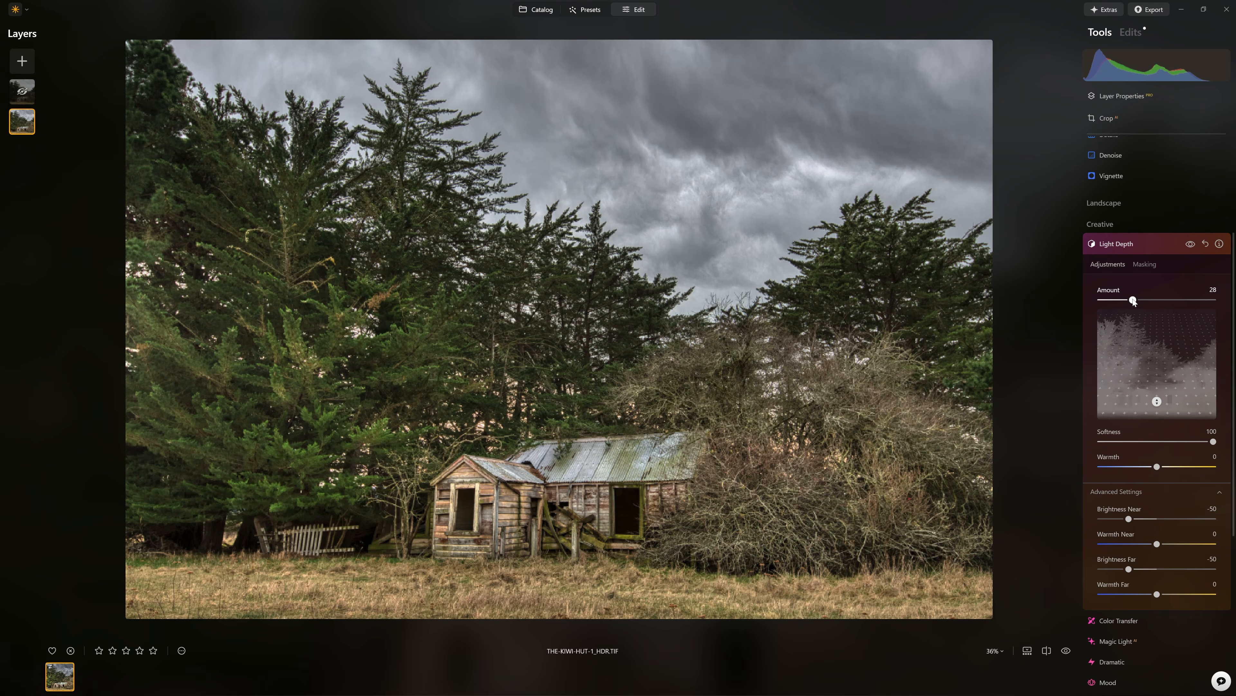
pyautogui.click(1190, 245)
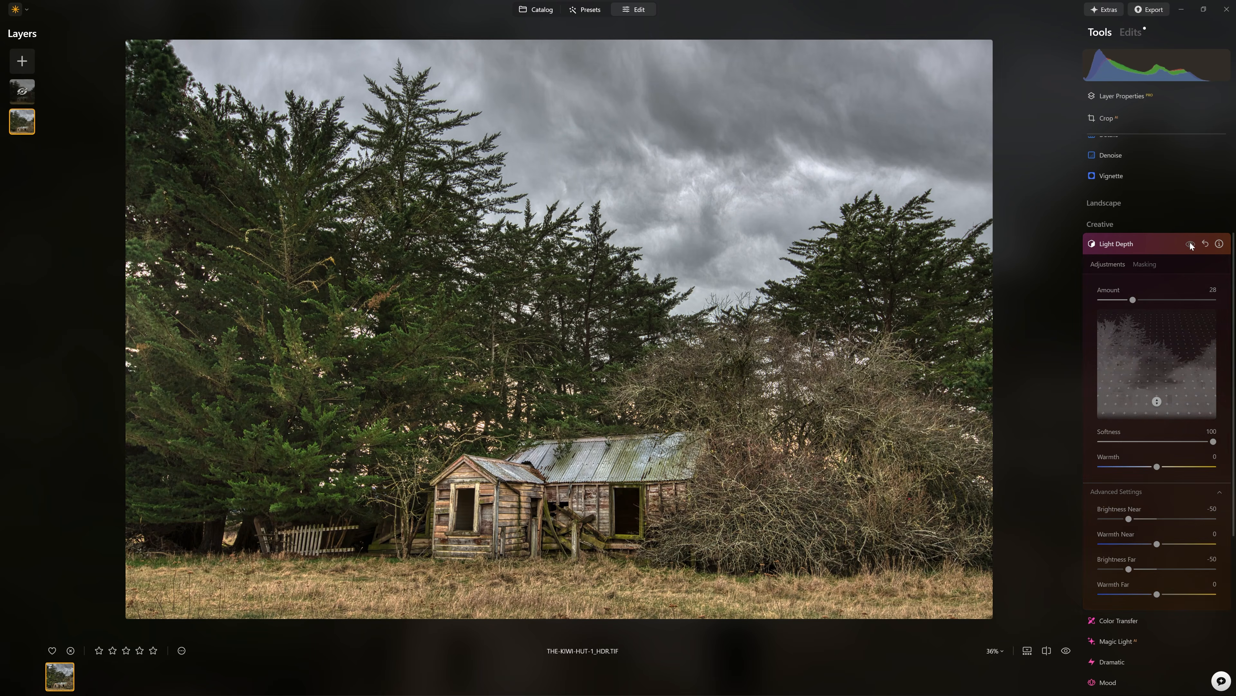
pyautogui.click(1190, 244)
pyautogui.click(1138, 248)
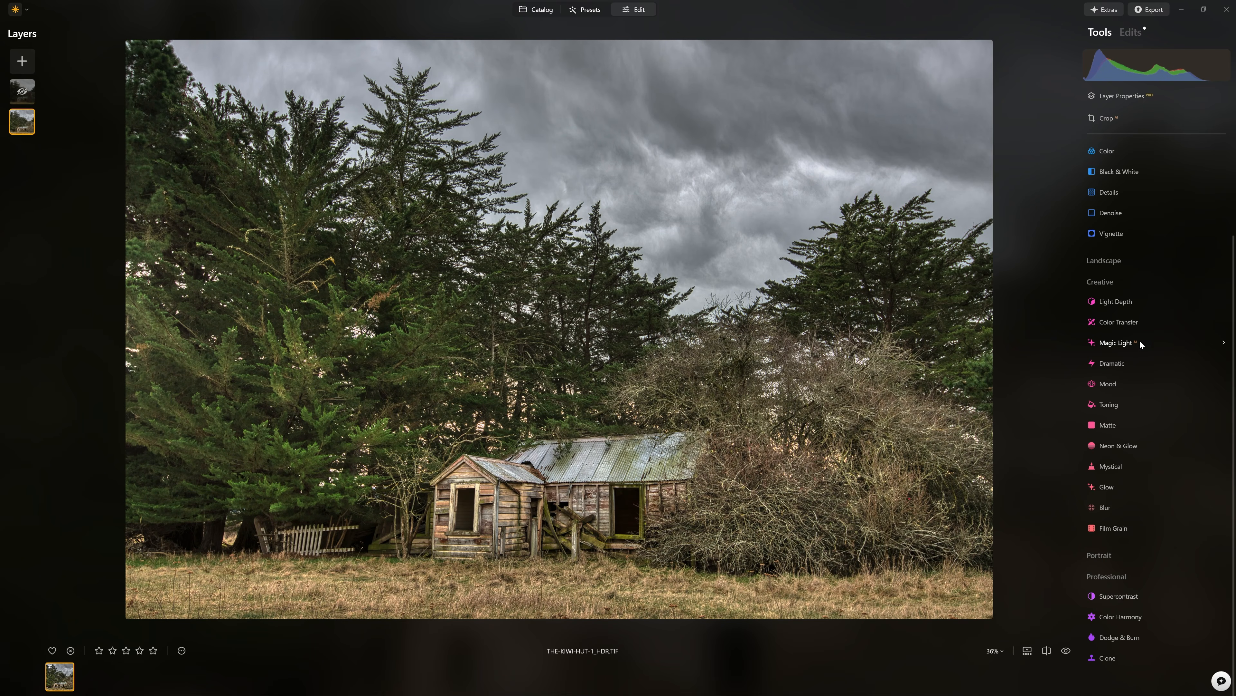
# Darken the foreground grass with Dodge & Burn at softness 100 and strength 9, reducing the brush size to 112, and compare the effect.
pyautogui.click(1114, 638)
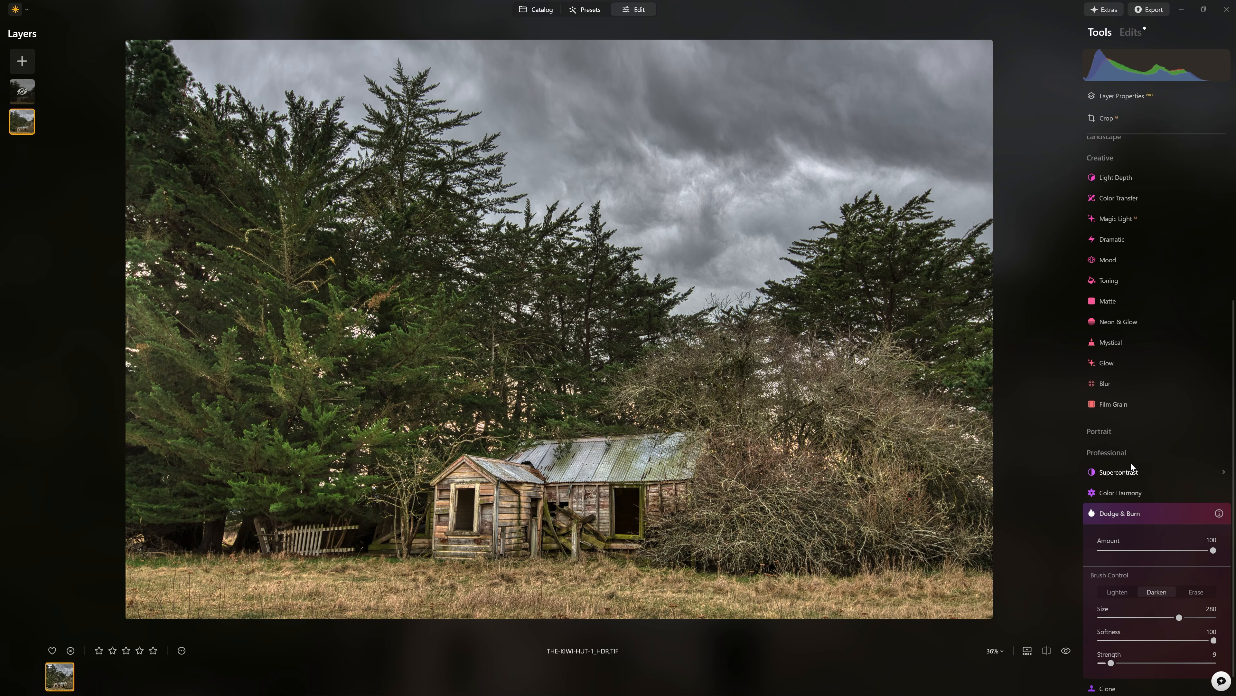
pyautogui.click(1128, 452)
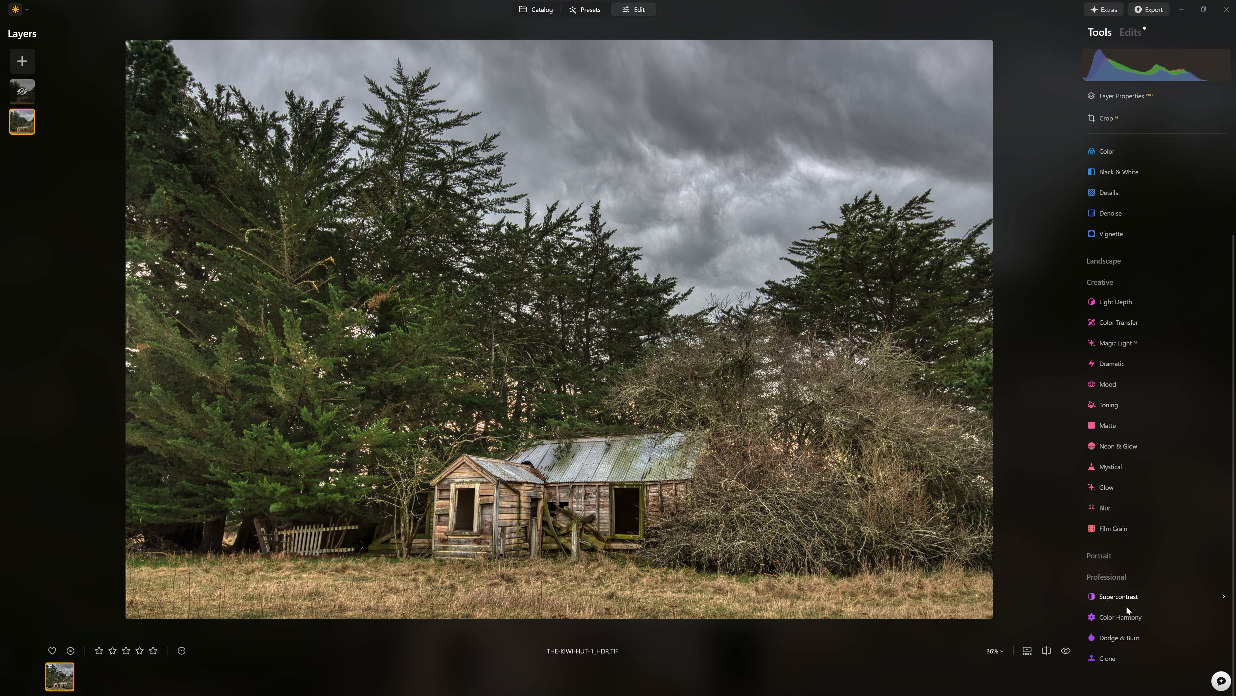
pyautogui.click(1128, 638)
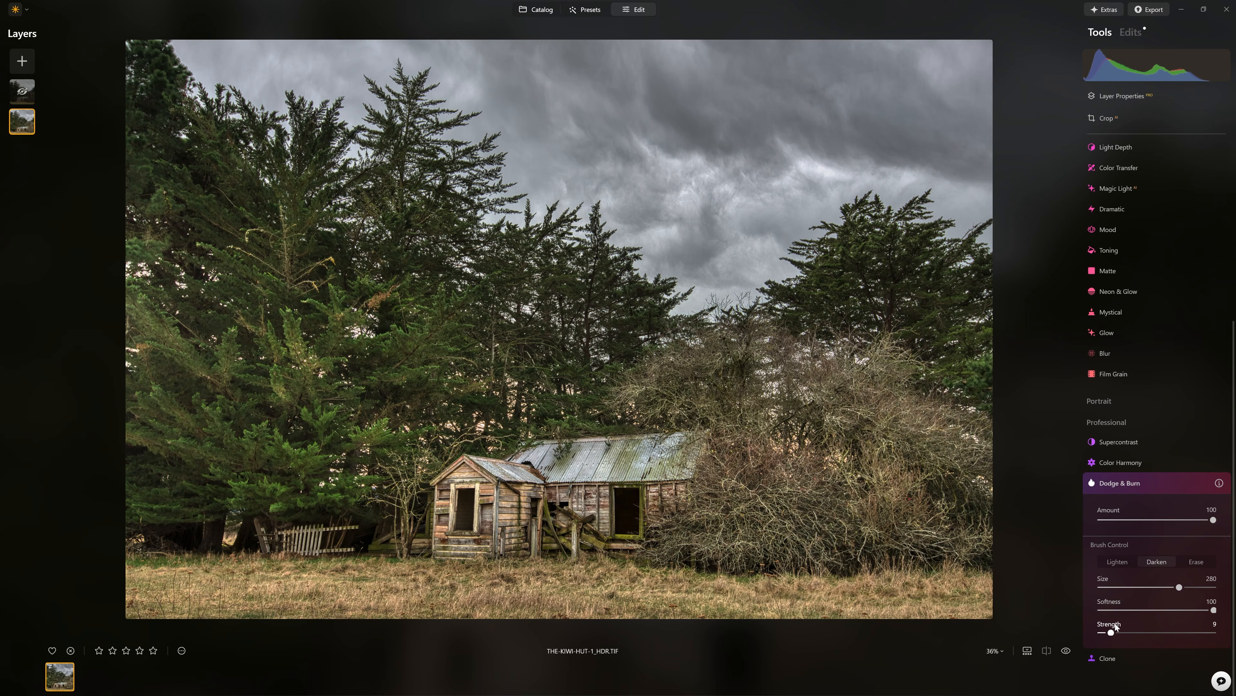
pyautogui.moveTo(173, 586)
pyautogui.mouseDown()
pyautogui.moveTo(146, 588)
pyautogui.moveTo(434, 631)
pyautogui.moveTo(1027, 618)
pyautogui.mouseUp()
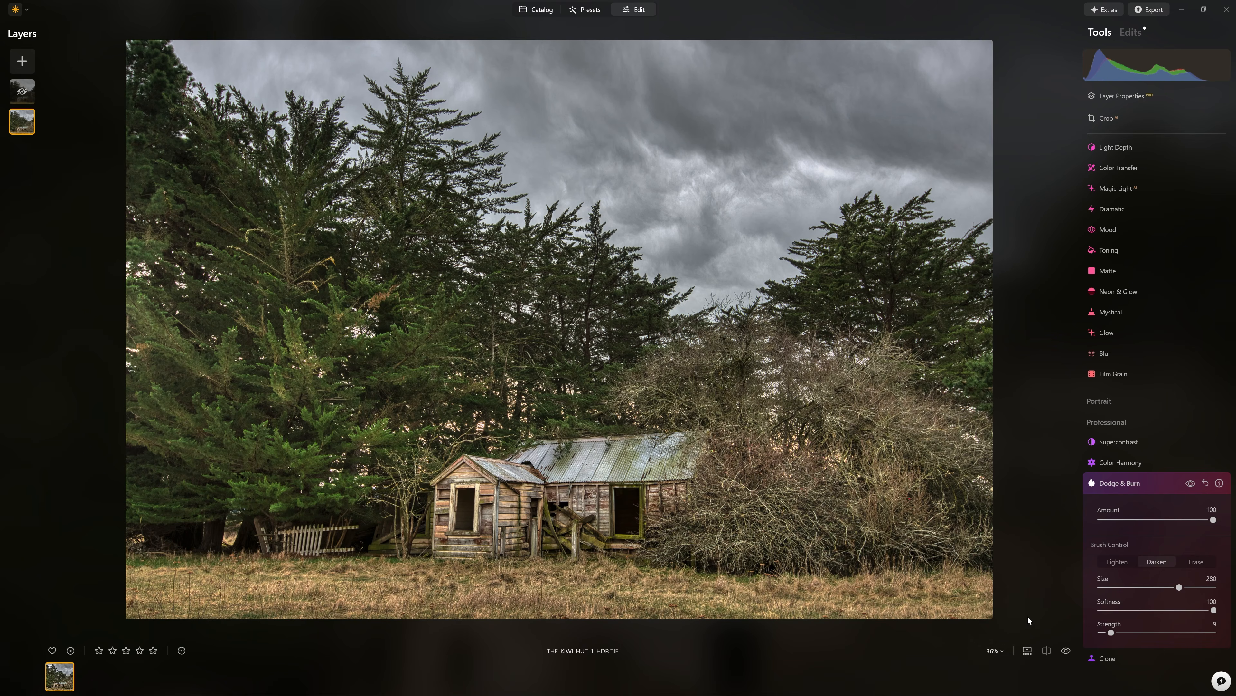
pyautogui.scroll(-10, 606, 612)
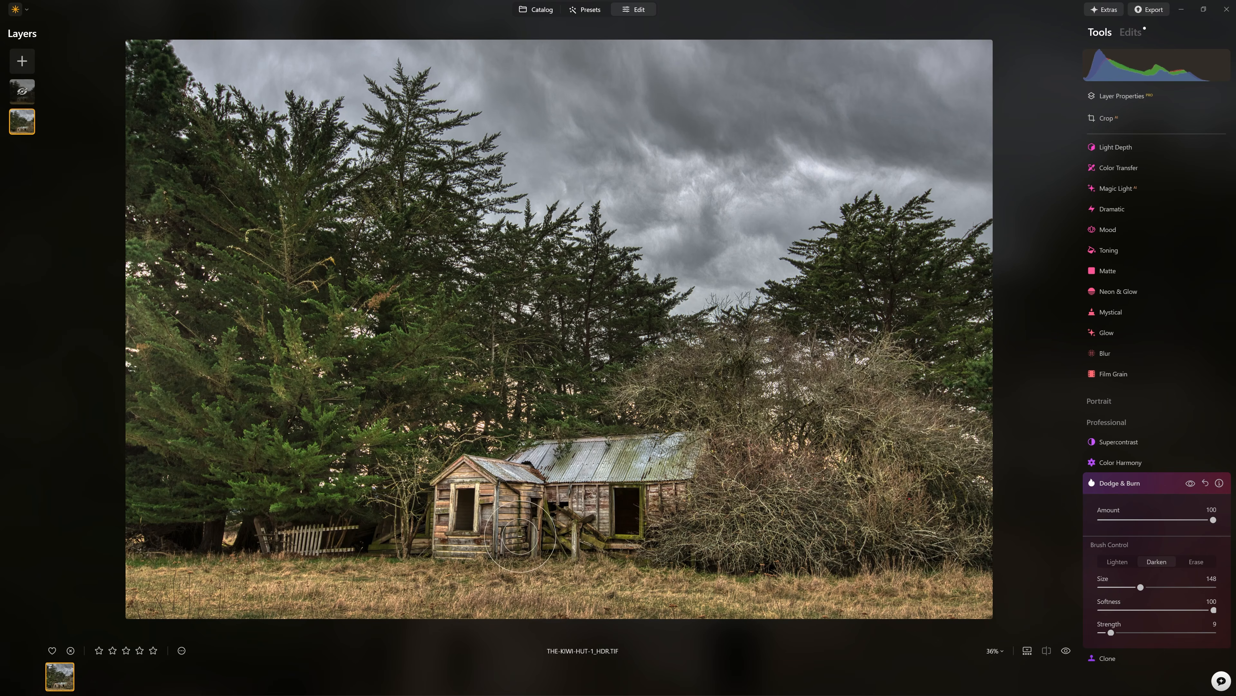
pyautogui.scroll(-3, 968, 543)
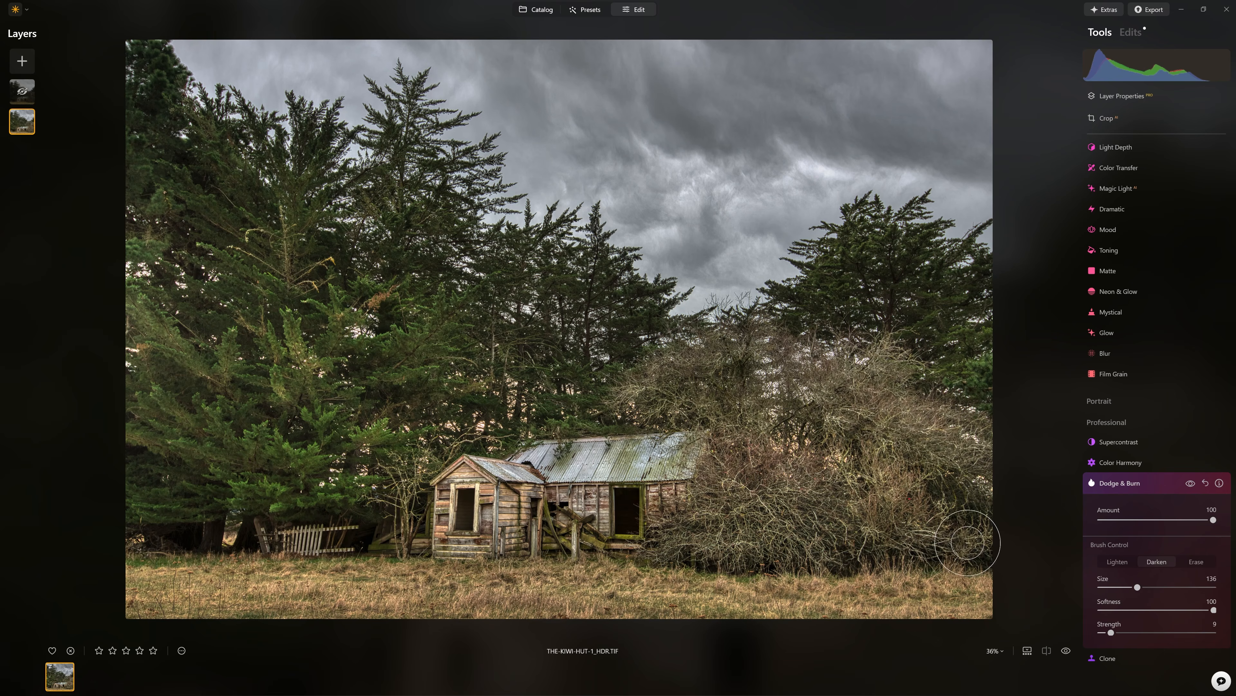
pyautogui.moveTo(138, 599); pyautogui.dragTo(798, 608)
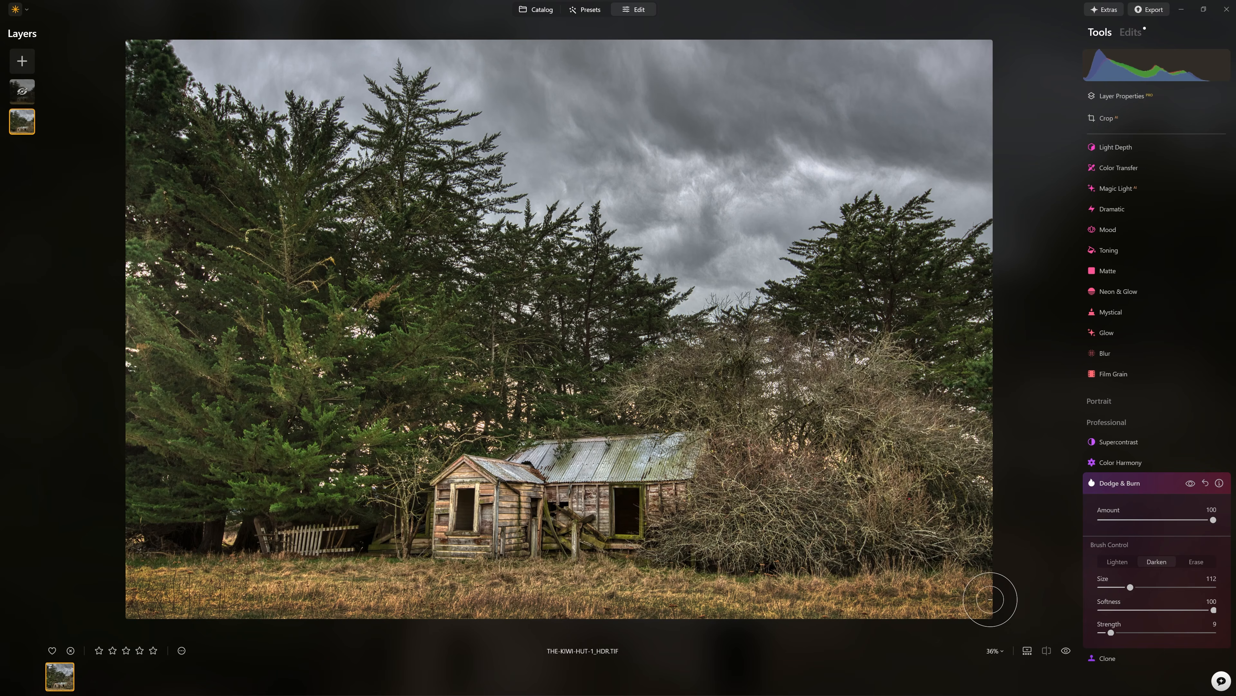
pyautogui.click(1190, 483)
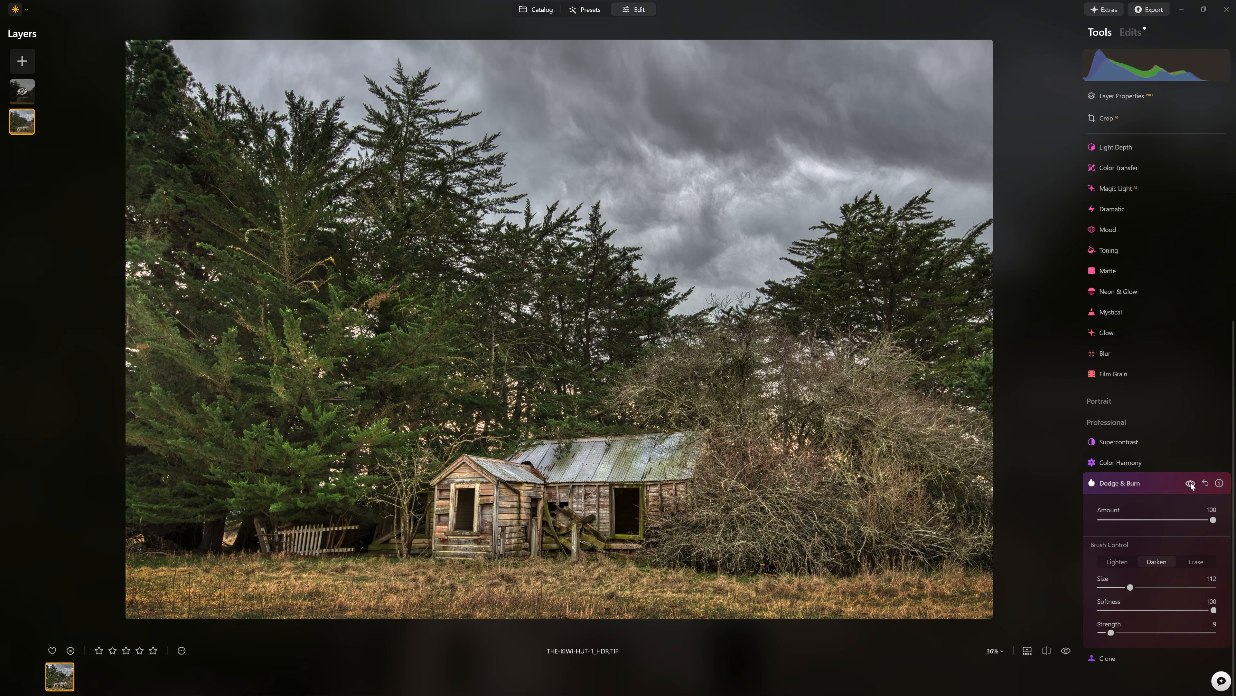
pyautogui.click(1191, 484)
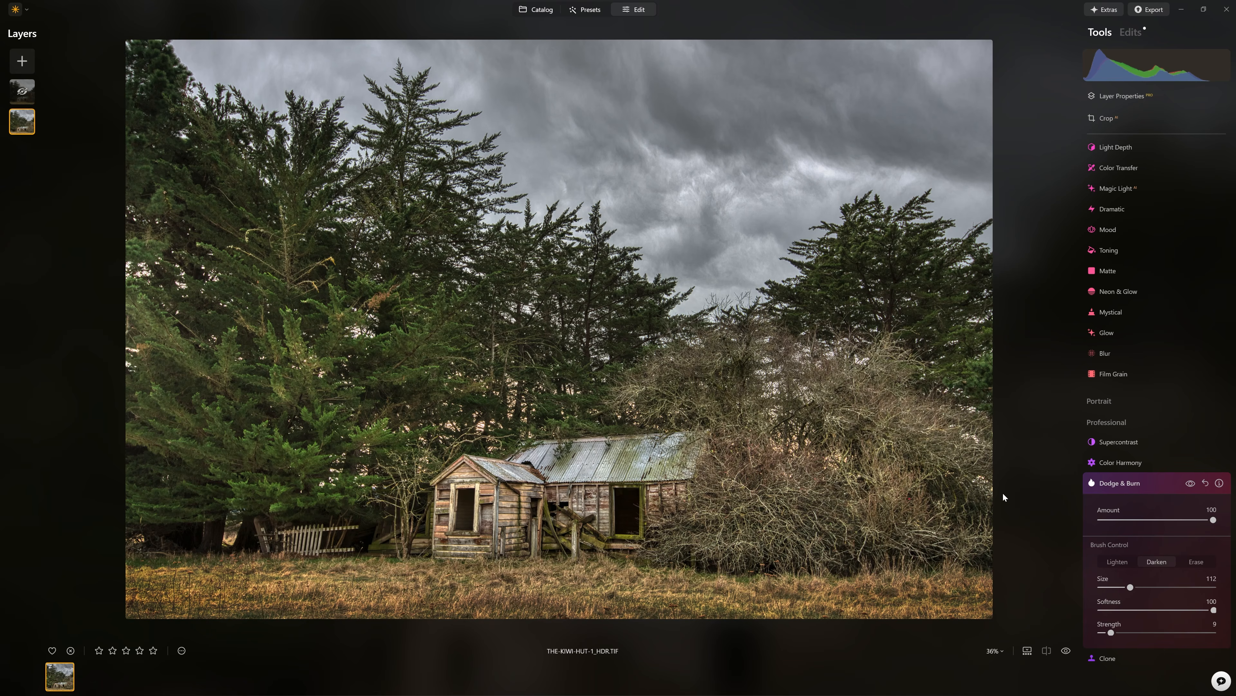
# Darken the bushes, trees and outer sky with the Dodge & Burn brush at size 304, softness 100 and strength 17.
pyautogui.moveTo(963, 470); pyautogui.dragTo(929, 513)
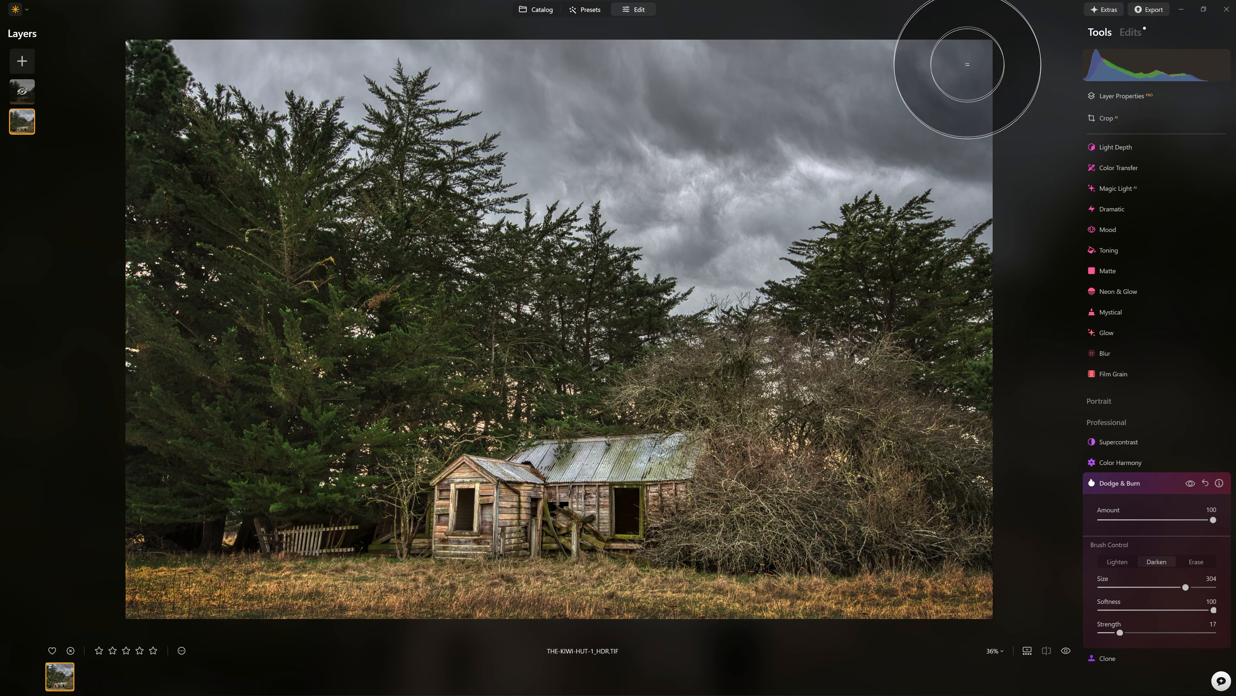
pyautogui.moveTo(970, 57)
pyautogui.mouseDown()
pyautogui.moveTo(779, 36)
pyautogui.moveTo(187, 35)
pyautogui.moveTo(312, 81)
pyautogui.moveTo(344, 54)
pyautogui.moveTo(271, 41)
pyautogui.moveTo(343, 48)
pyautogui.mouseUp()
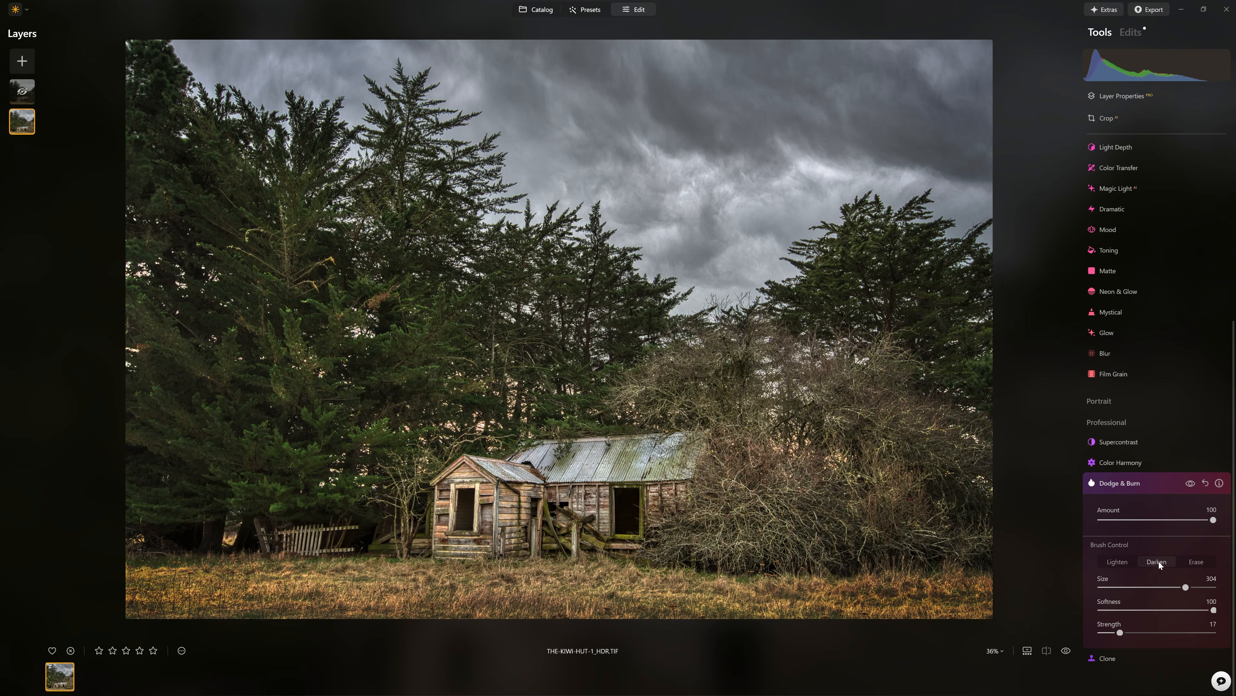
# Lighten the hut's walls, window frames and roof at strength 20 and softness 100, varying the brush size between 28 and 196.
pyautogui.scroll(-10, 792, 471)
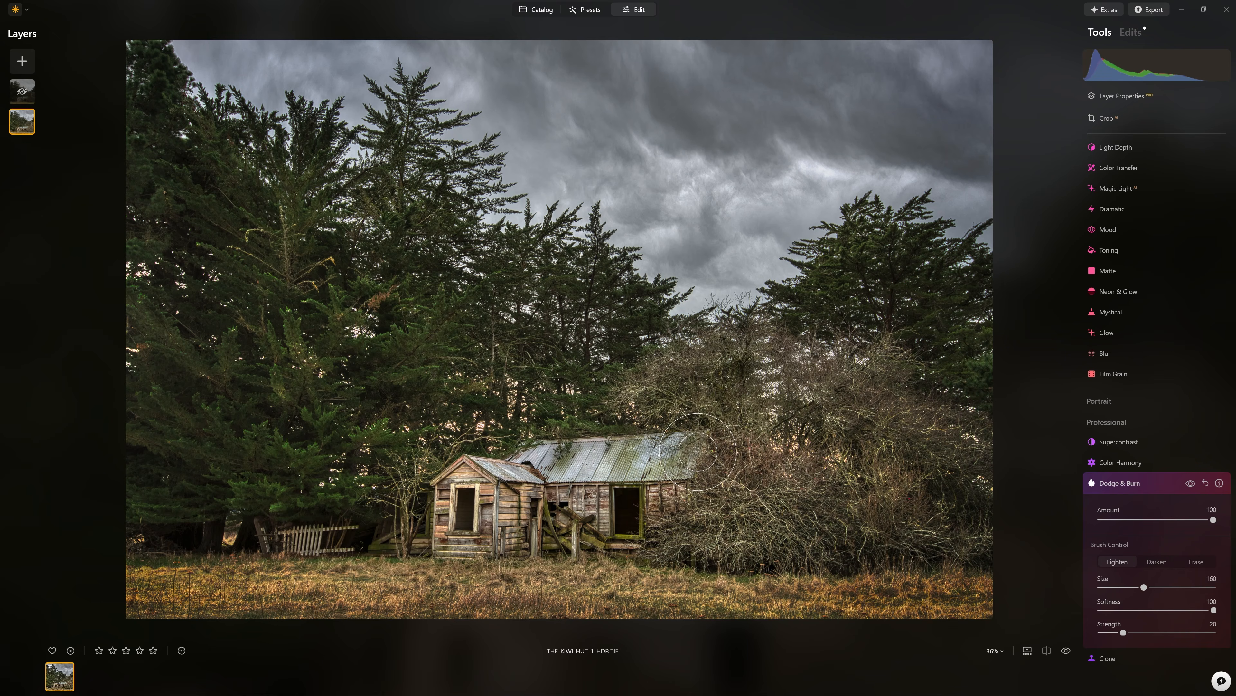
pyautogui.scroll(-4, 506, 472)
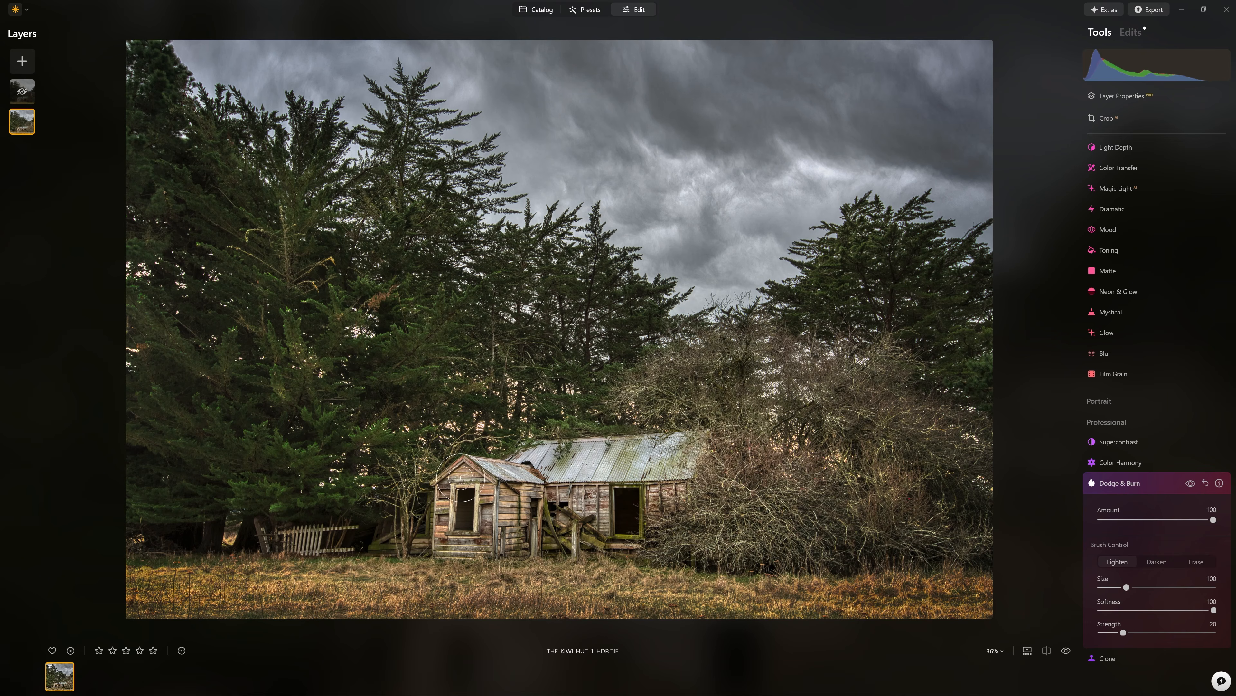
pyautogui.scroll(-2, 462, 548)
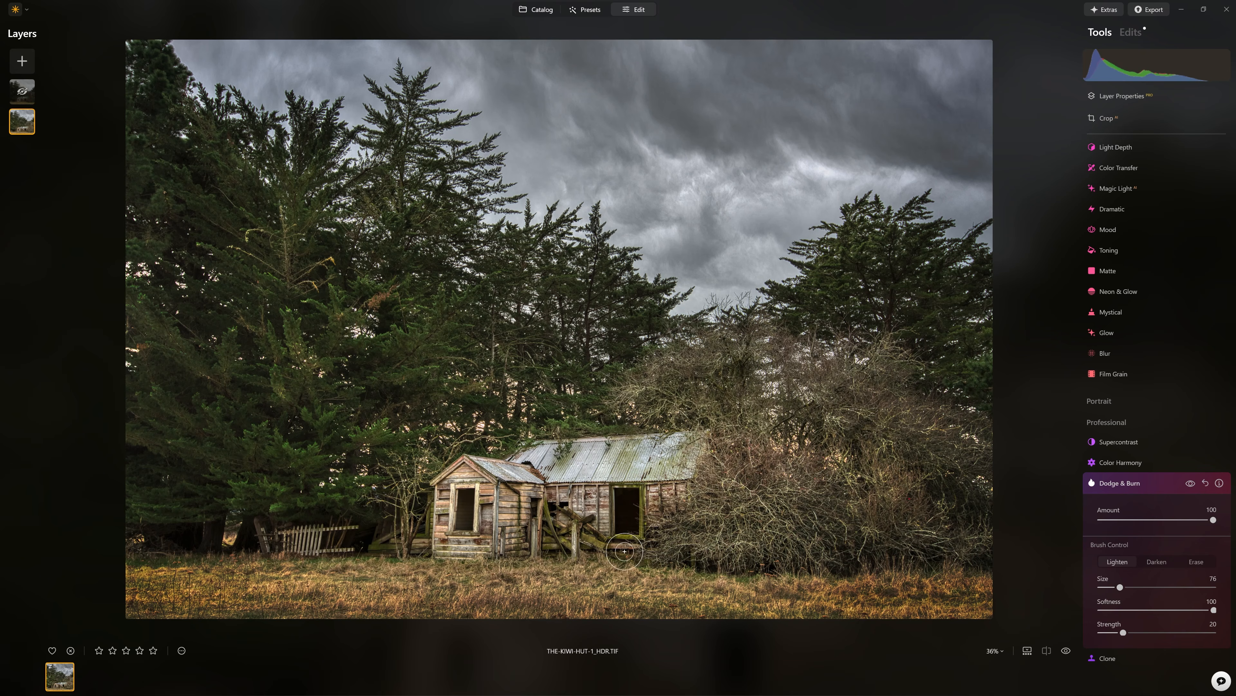
pyautogui.scroll(-4, 466, 495)
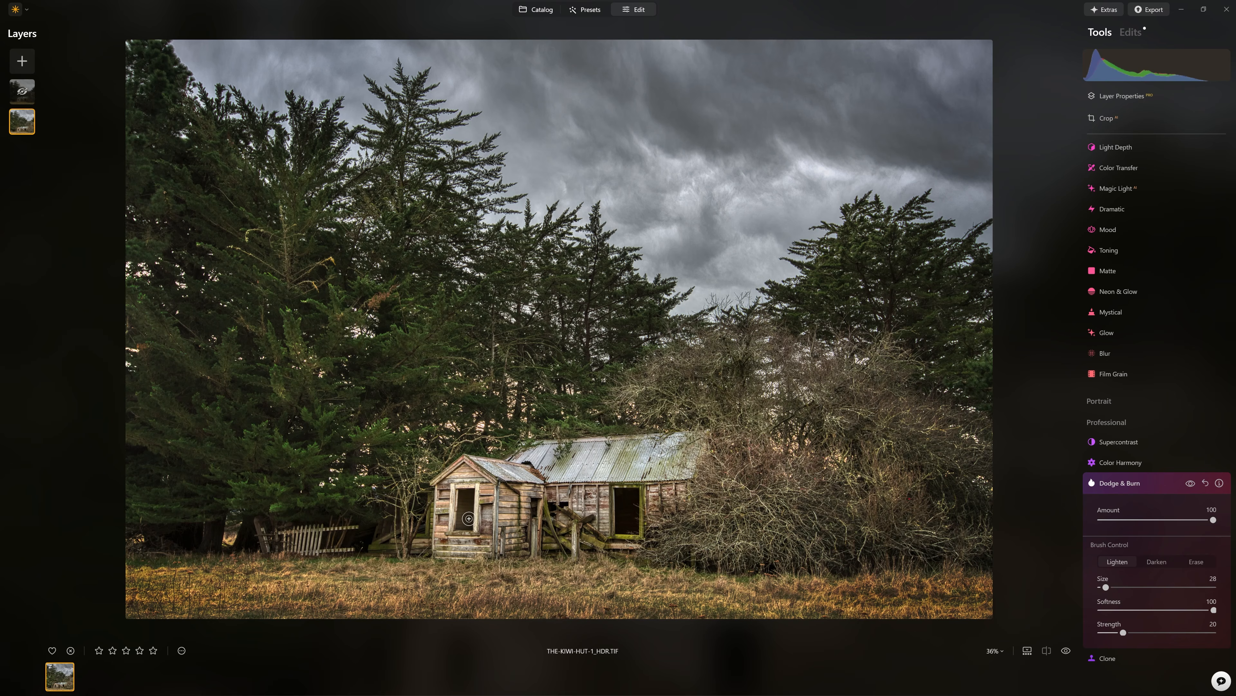
pyautogui.scroll(14, 535, 293)
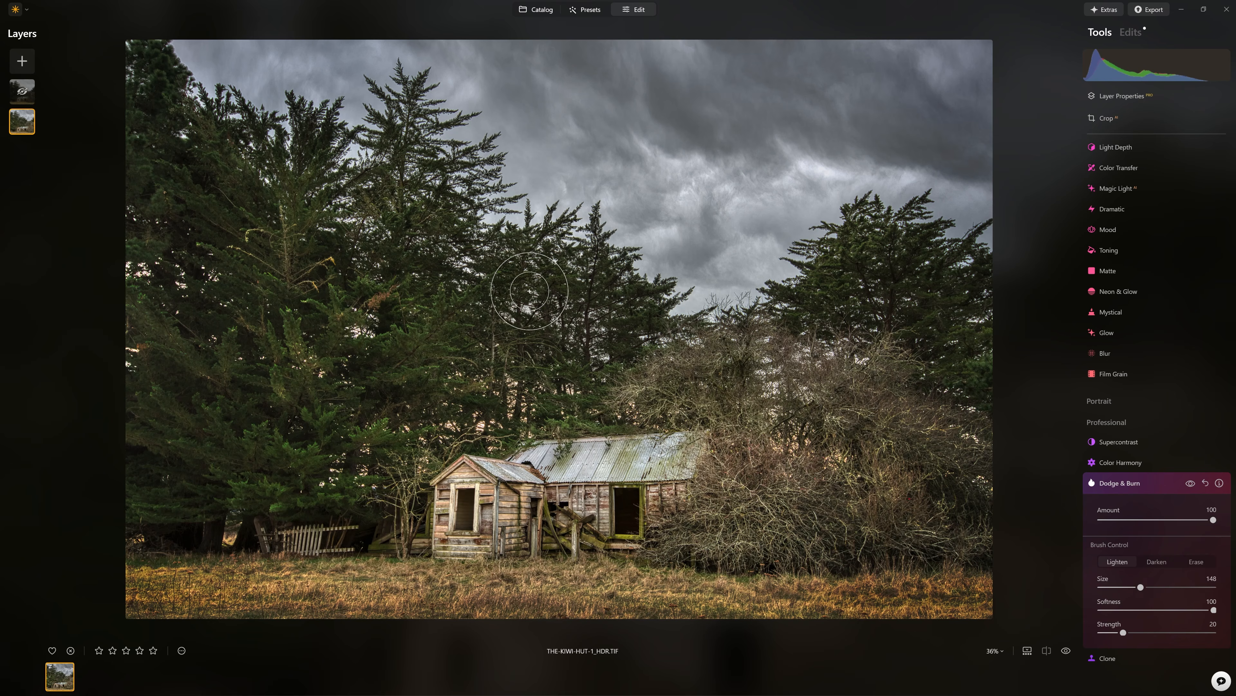
pyautogui.moveTo(657, 419); pyautogui.dragTo(642, 438)
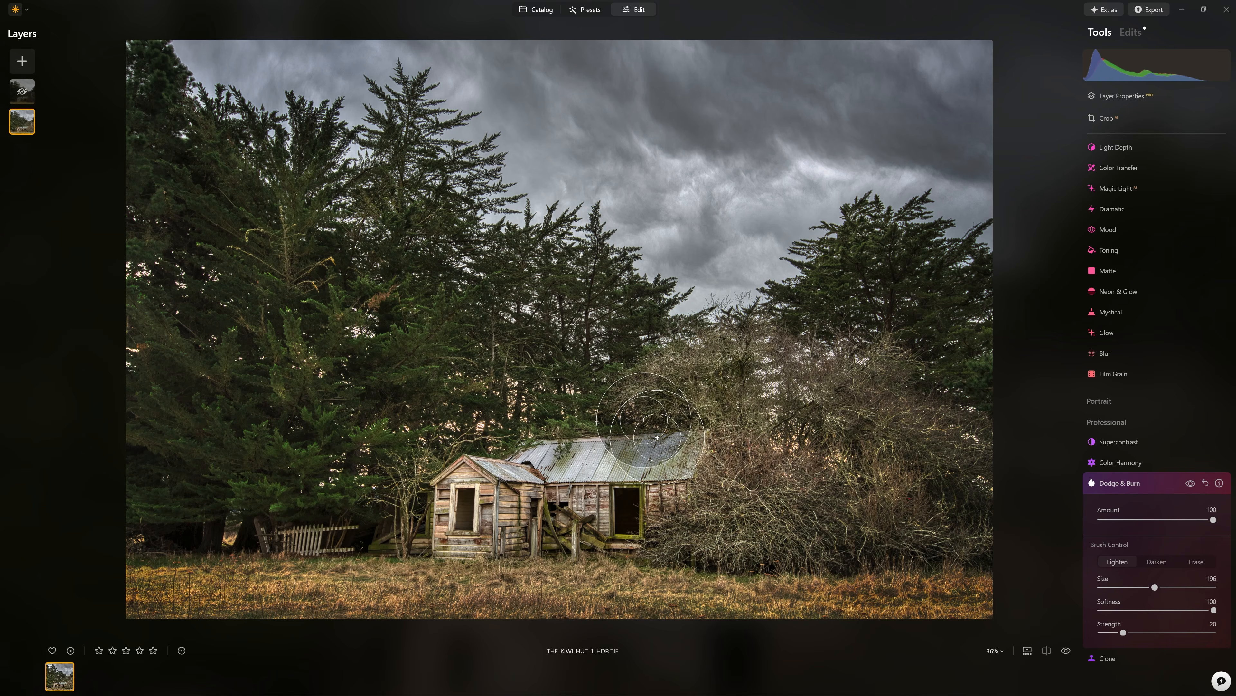
# Switch the Dodge & Burn brush back to Darken for the bushes and compare the photo with and without the effect.
pyautogui.click(1157, 561)
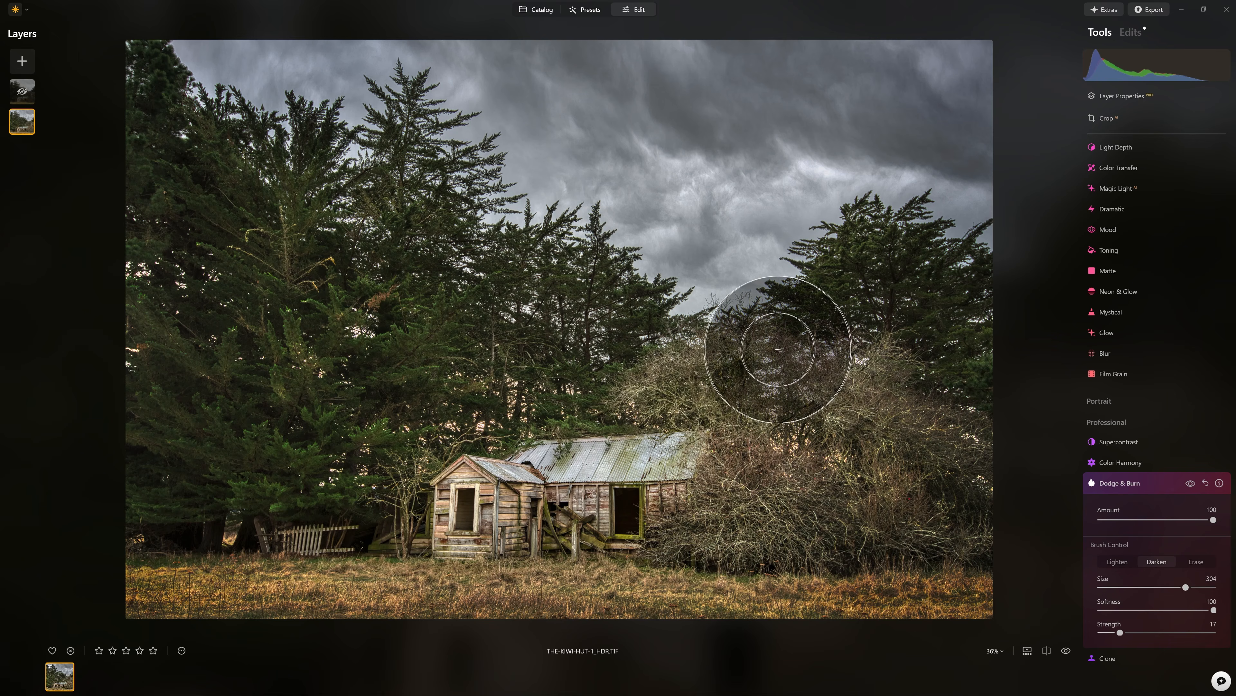
pyautogui.click(1190, 484)
pyautogui.click(1190, 484)
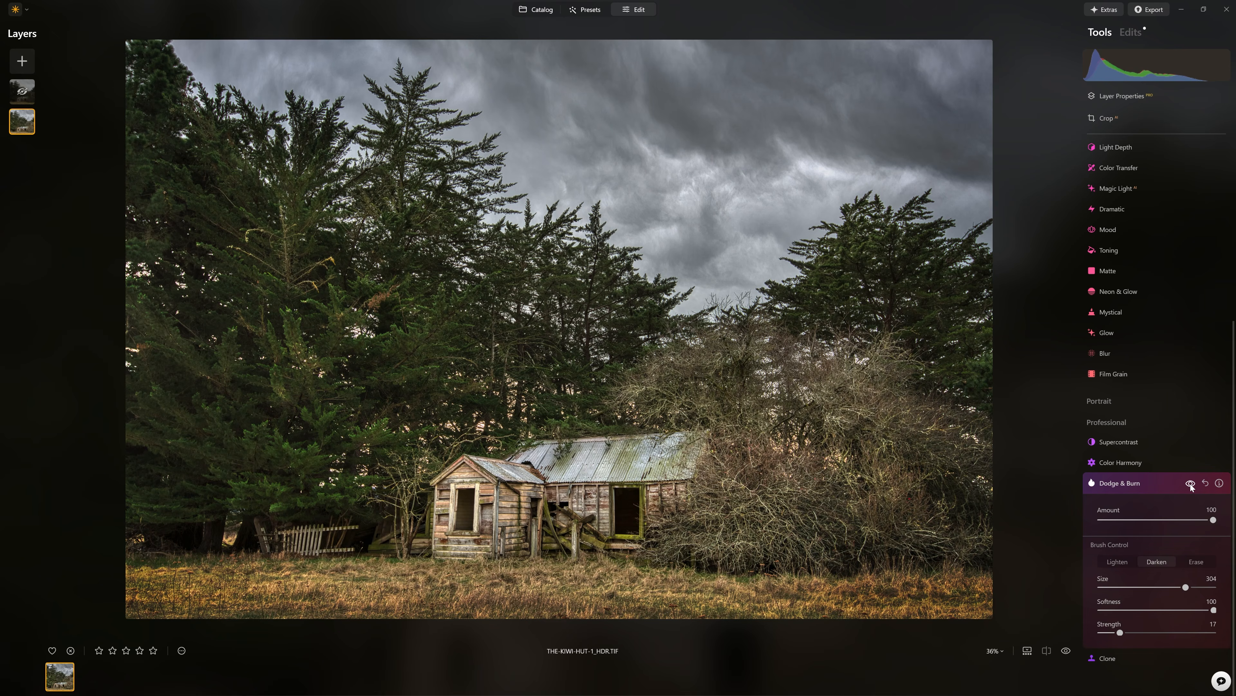
pyautogui.click(1190, 484)
pyautogui.click(1190, 484)
pyautogui.click(1190, 484)
pyautogui.click(1190, 484)
pyautogui.click(1190, 483)
pyautogui.click(1190, 484)
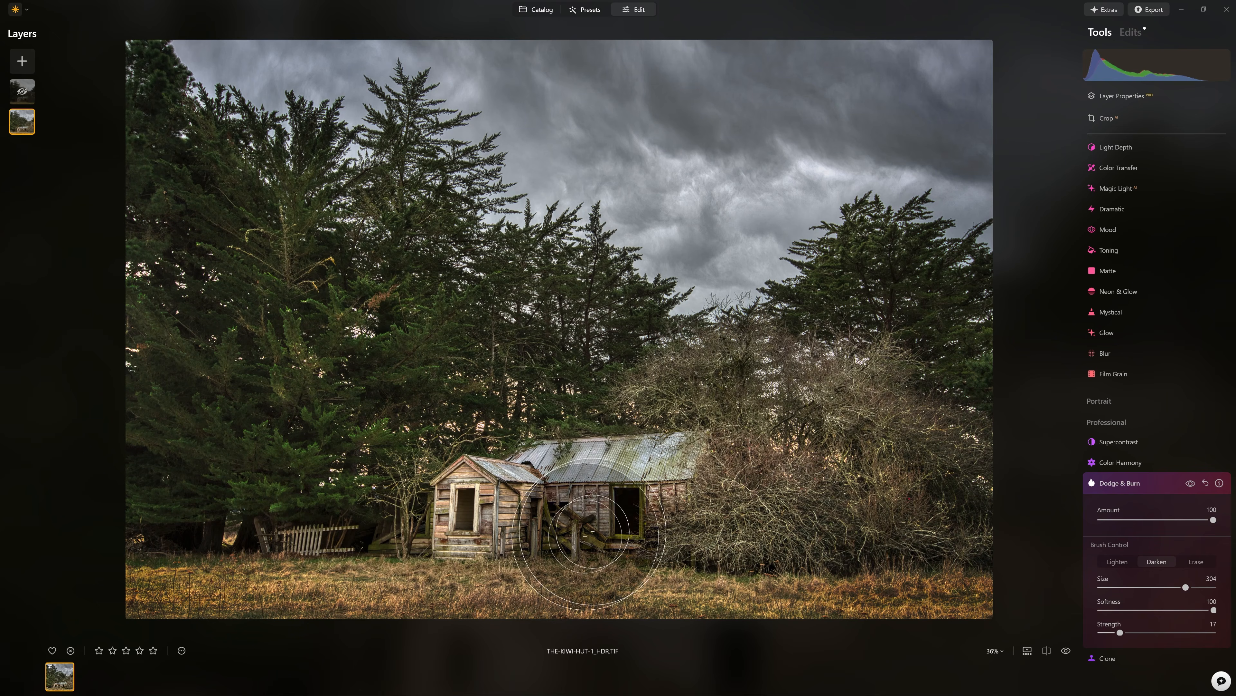
# Lighten the bright clouds in the sky with brush size 196 and strength 20, compare the effect and close Dodge & Burn.
pyautogui.click(1126, 564)
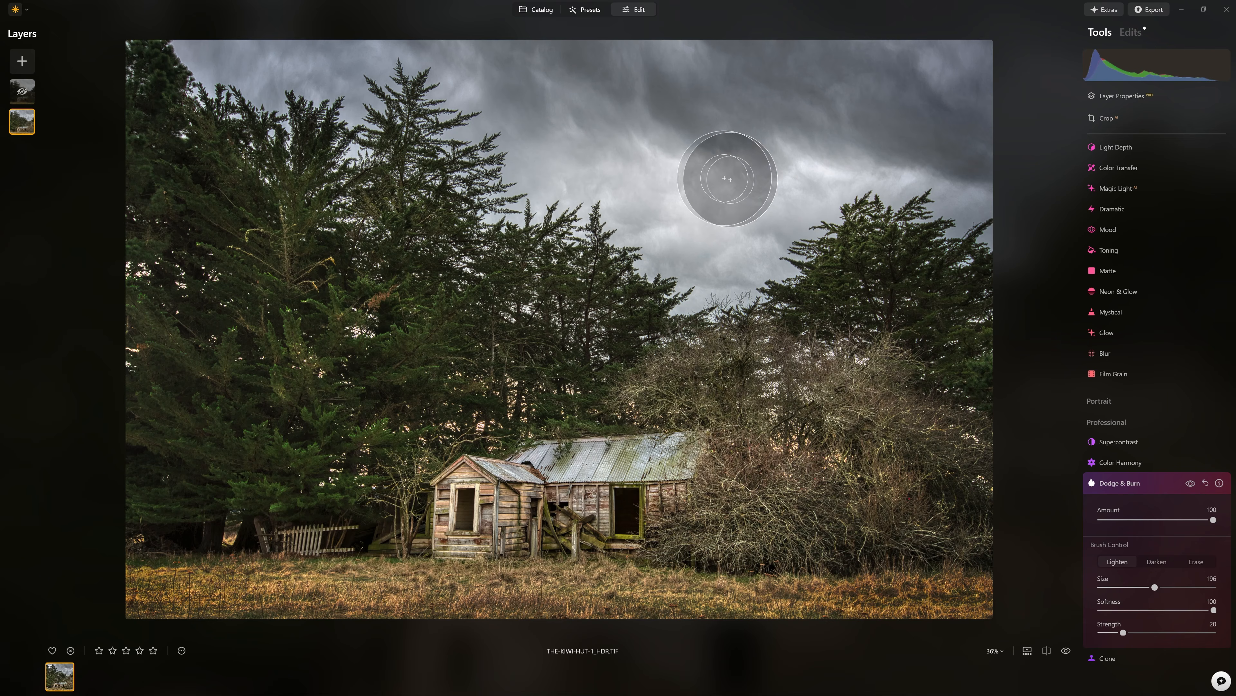
pyautogui.click(1190, 484)
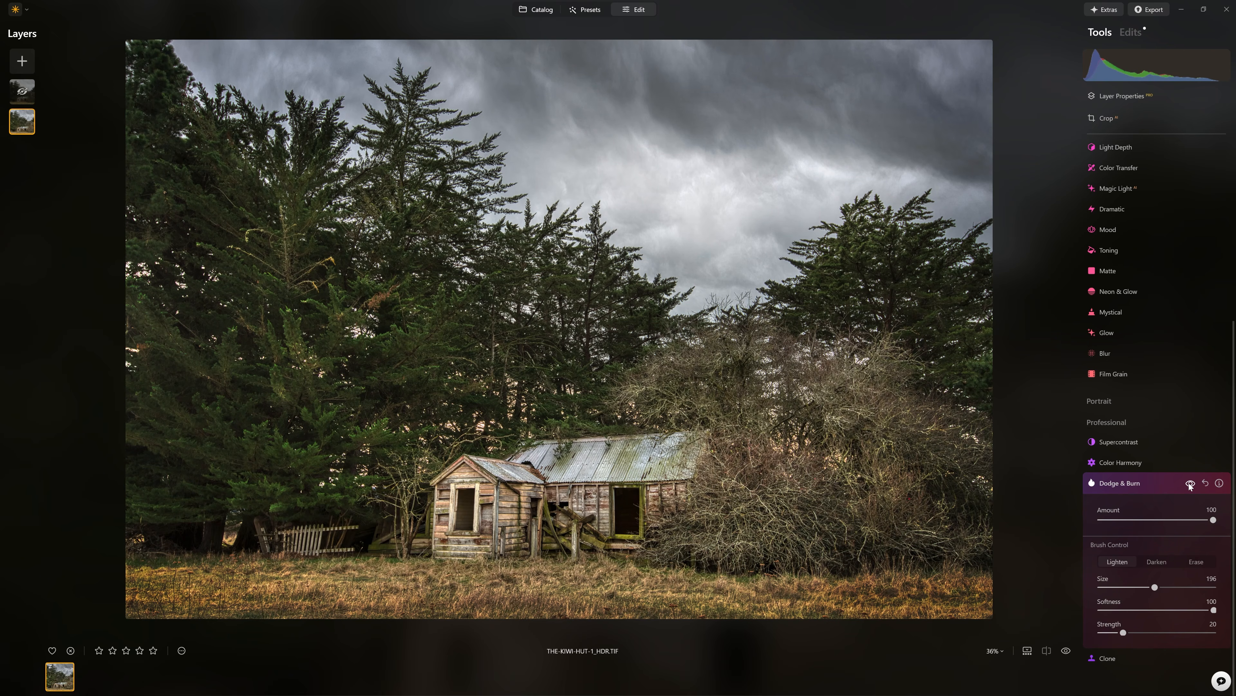
pyautogui.click(1190, 483)
pyautogui.click(1190, 484)
pyautogui.click(1161, 482)
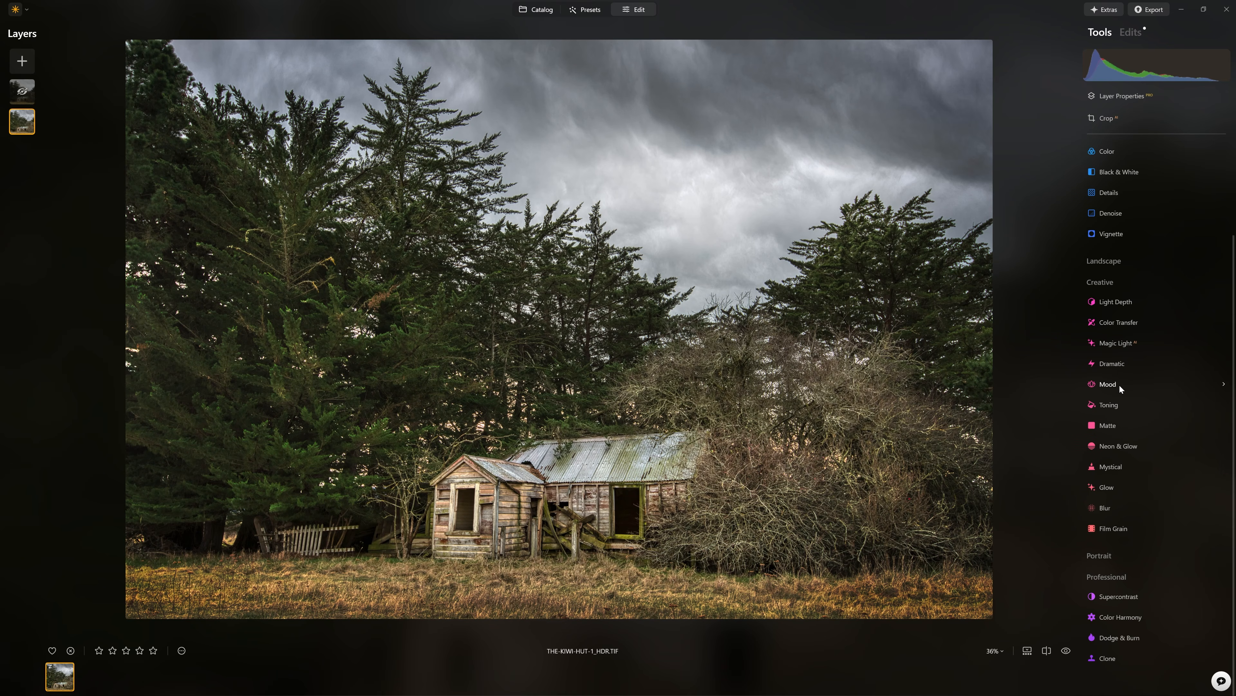
# Apply the Dramatic effect with Amount 100 and compare the photo with and without it.
pyautogui.click(1117, 365)
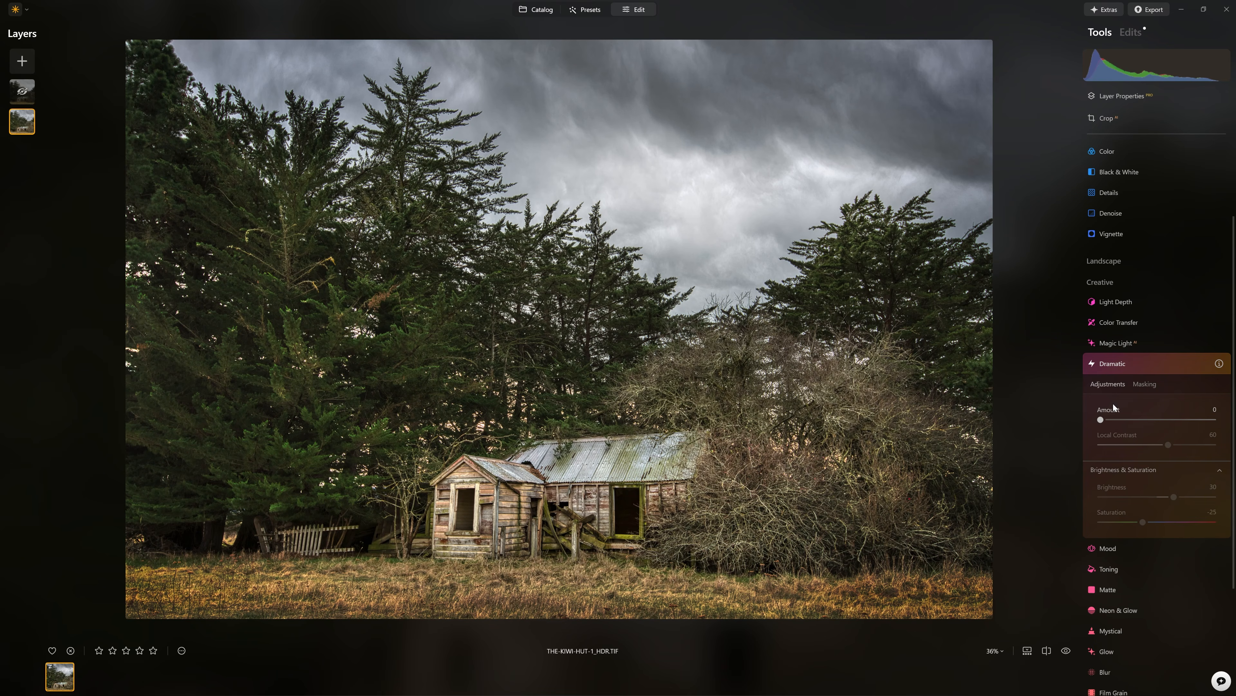
pyautogui.moveTo(1101, 419); pyautogui.dragTo(1217, 419)
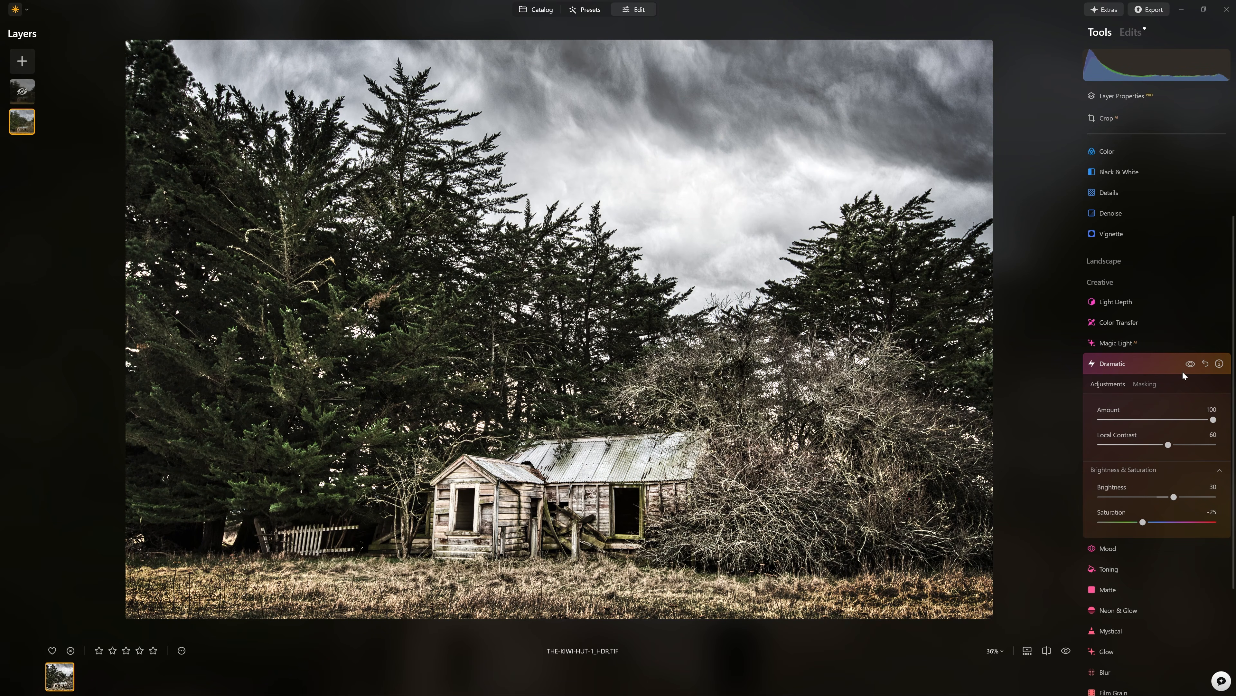
pyautogui.click(1190, 364)
pyautogui.click(1191, 364)
# Set the Dramatic effect's Local Contrast to 0, Brightness to -17 and Saturation to 41, and compare the result.
pyautogui.moveTo(1168, 445); pyautogui.dragTo(1137, 446)
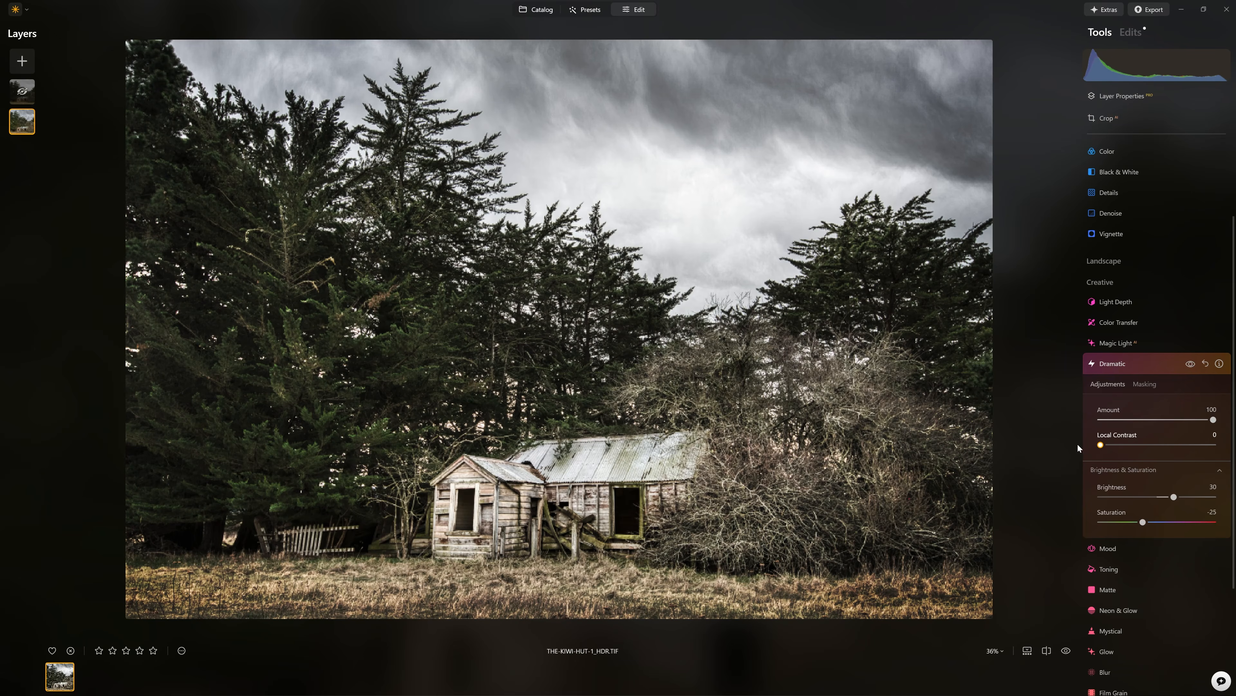
pyautogui.click(1191, 365)
pyautogui.click(1191, 364)
pyautogui.moveTo(1102, 445); pyautogui.dragTo(1051, 455)
pyautogui.moveTo(1173, 501); pyautogui.dragTo(1183, 525)
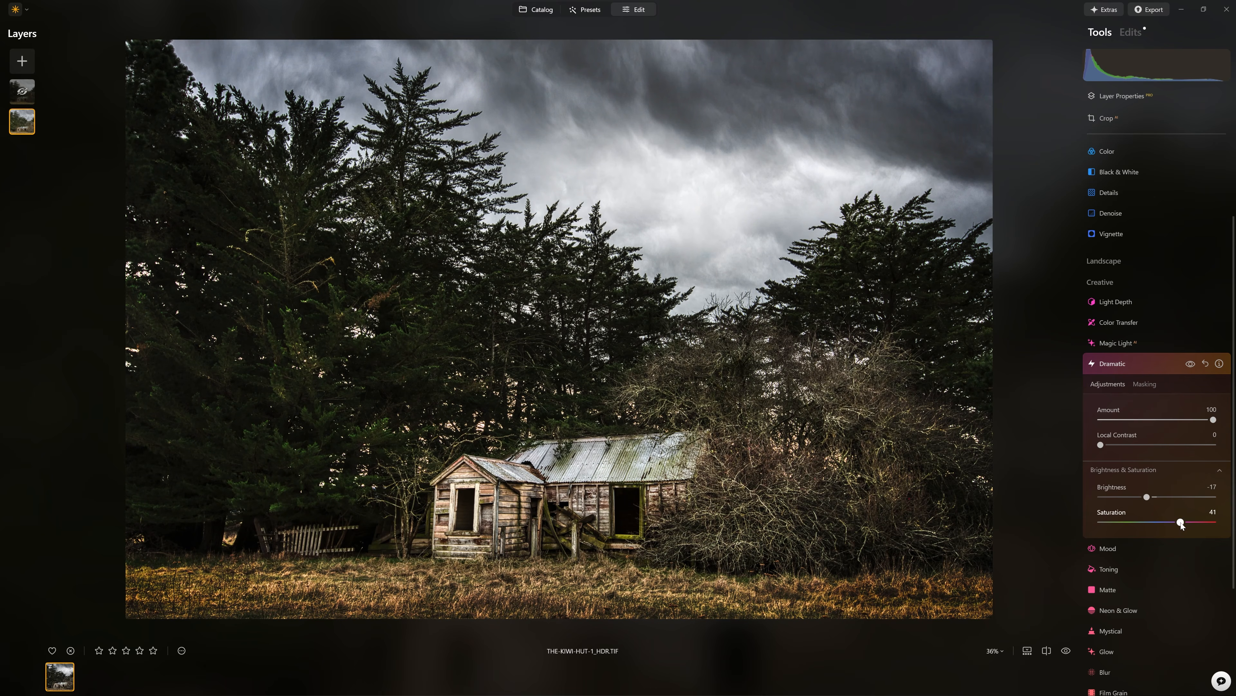
pyautogui.click(1191, 363)
pyautogui.click(1191, 364)
pyautogui.click(1191, 364)
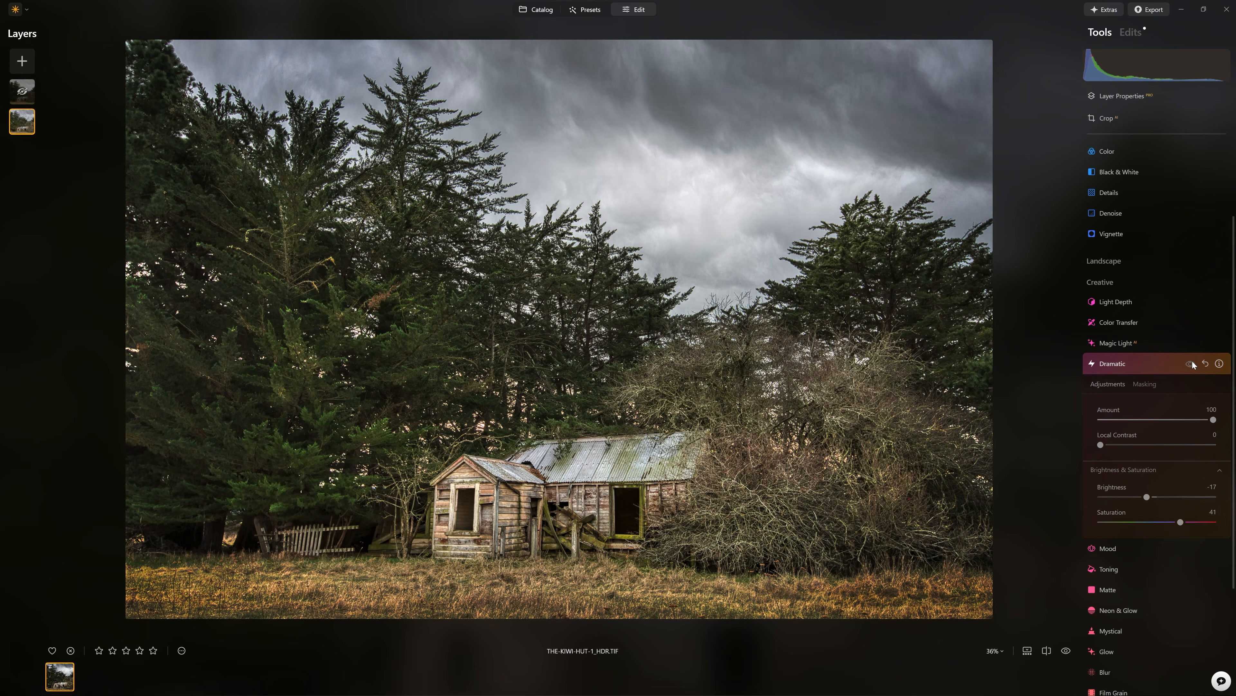
pyautogui.click(1191, 364)
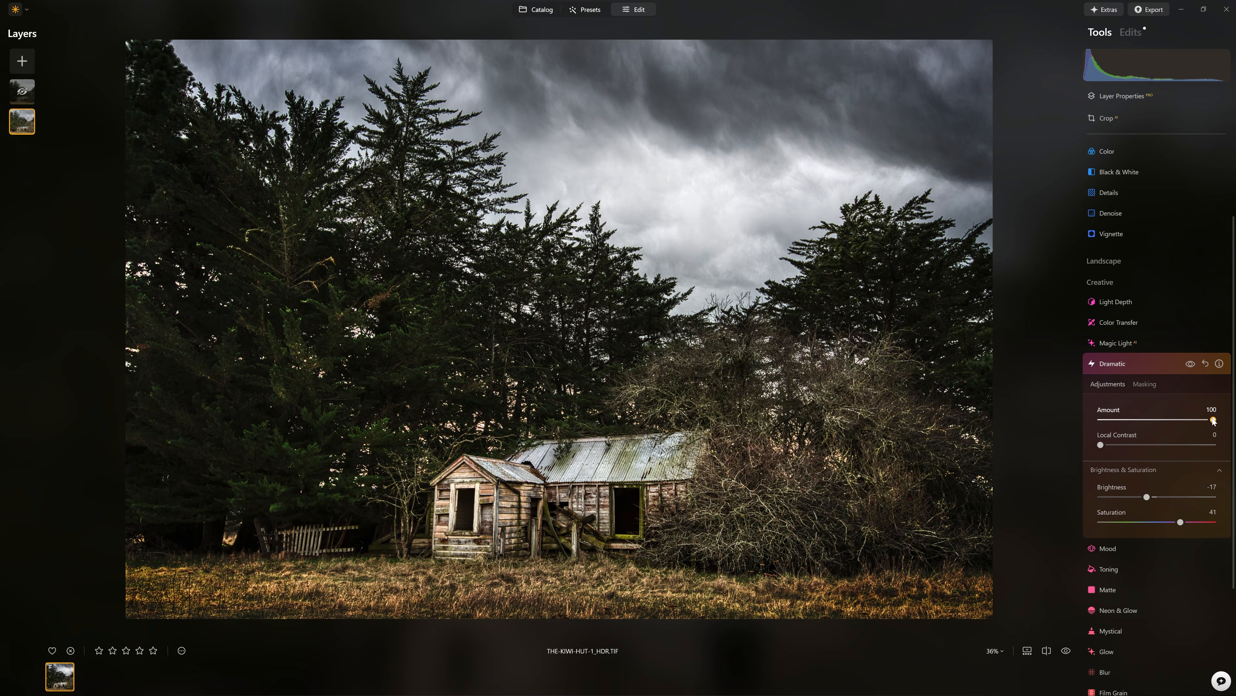
# Reduce the Dramatic Amount to 22, compare the photo with and without the effect and close its settings.
pyautogui.moveTo(1213, 420); pyautogui.dragTo(1125, 427)
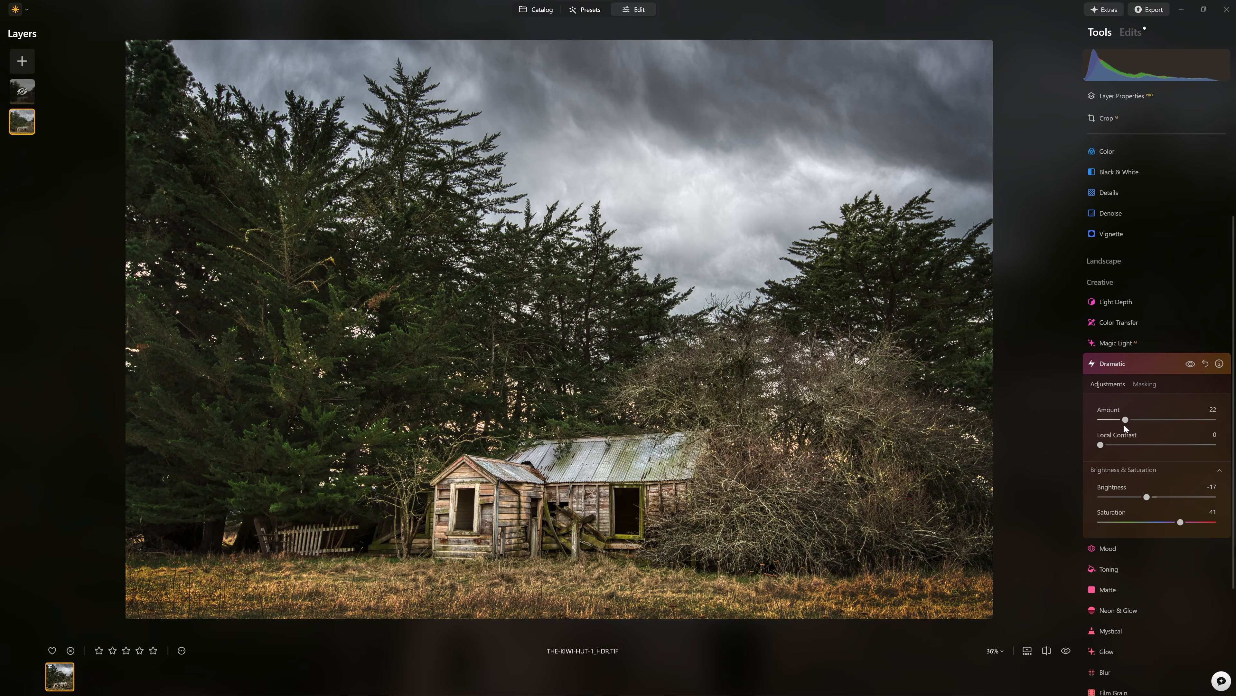
pyautogui.click(1187, 367)
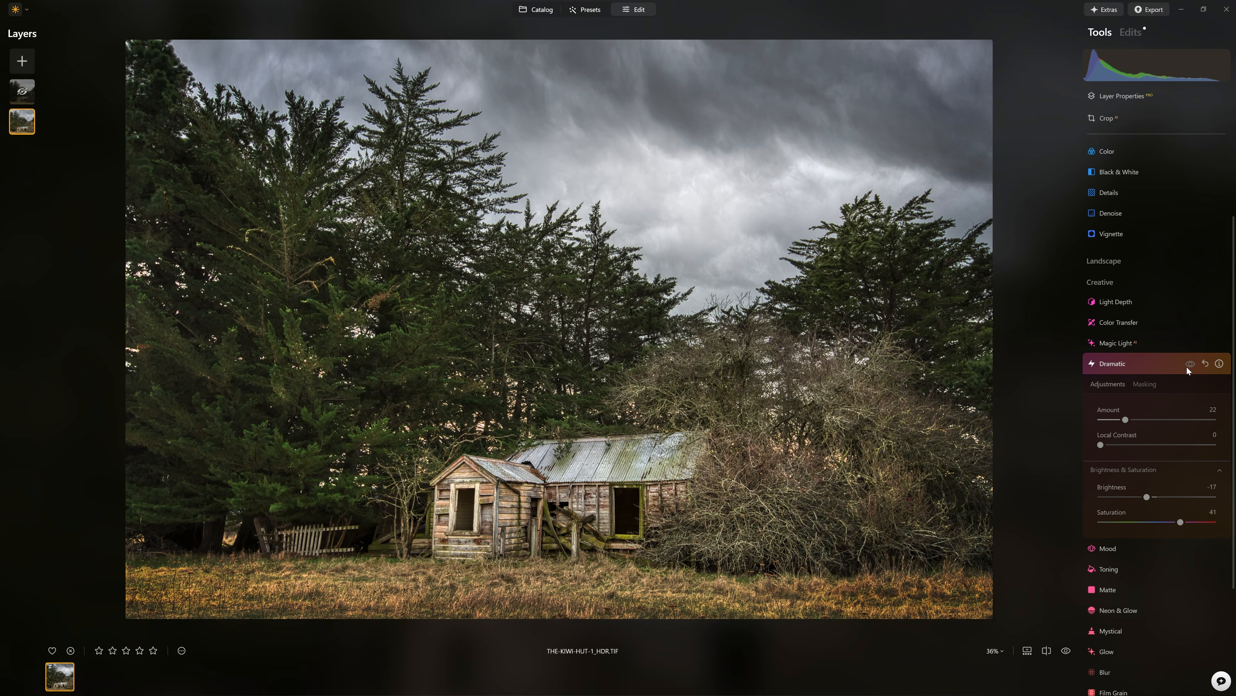
pyautogui.click(1188, 366)
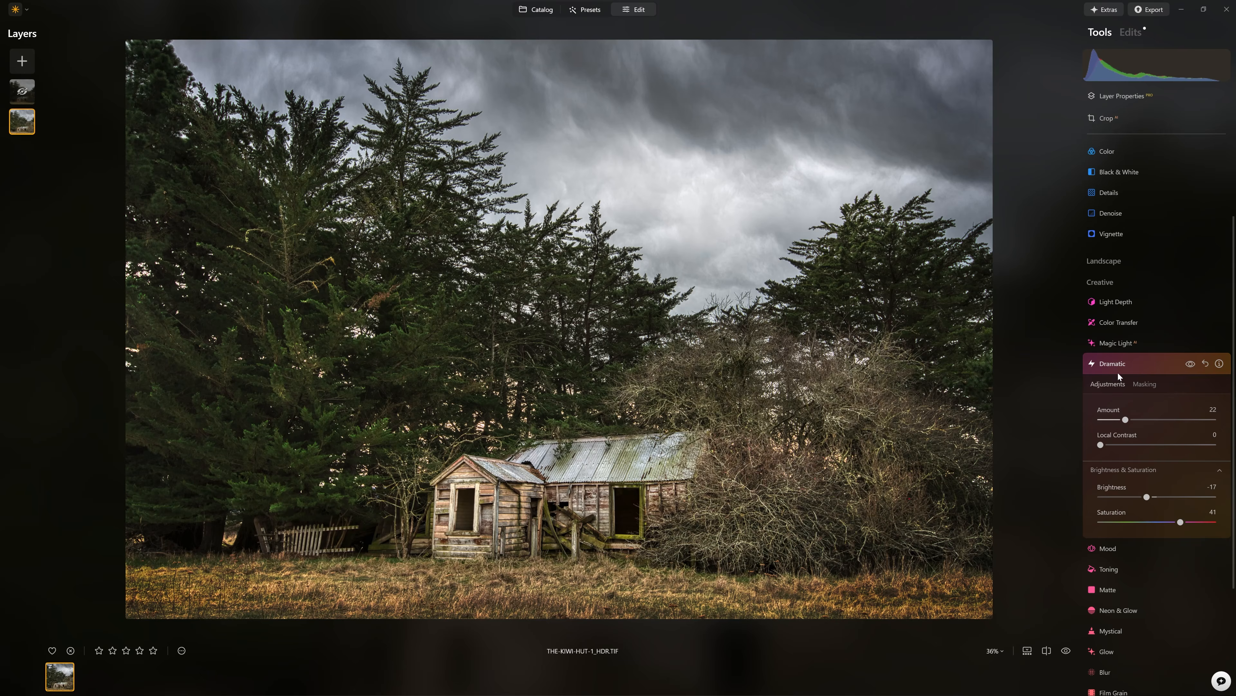
pyautogui.click(1136, 365)
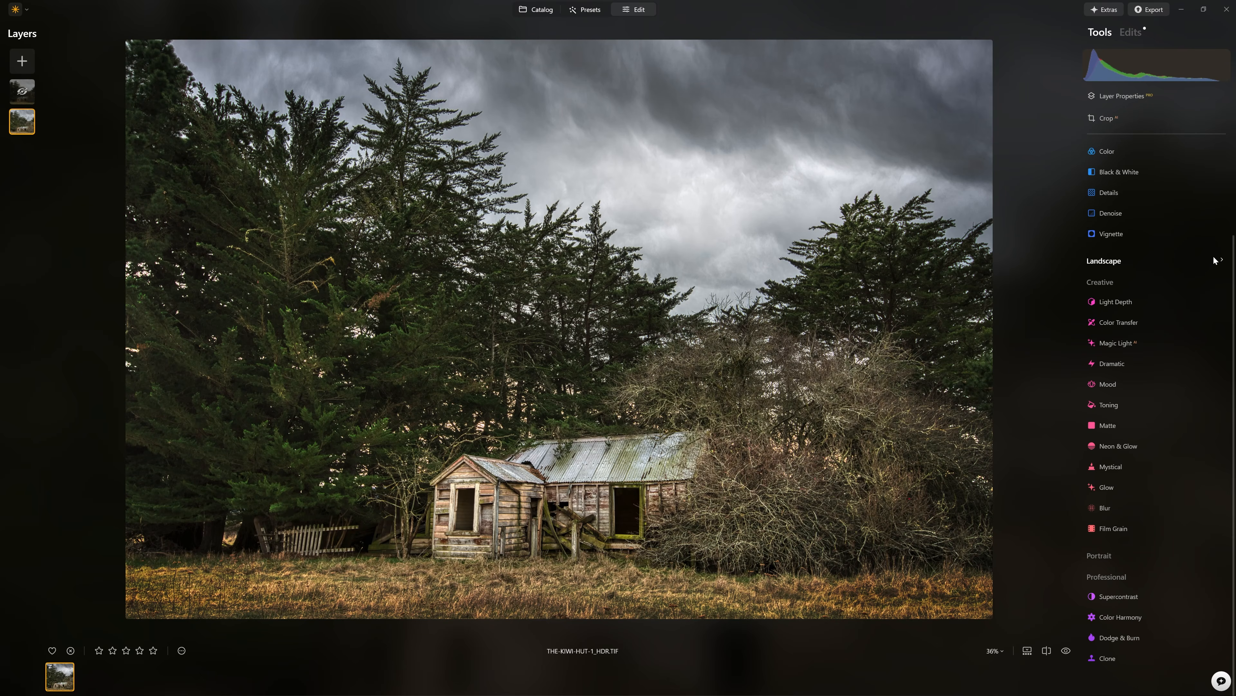
# Add a dark Vignette to the photo with Amount -100.
pyautogui.scroll(2, 1145, 264)
pyautogui.click(1124, 292)
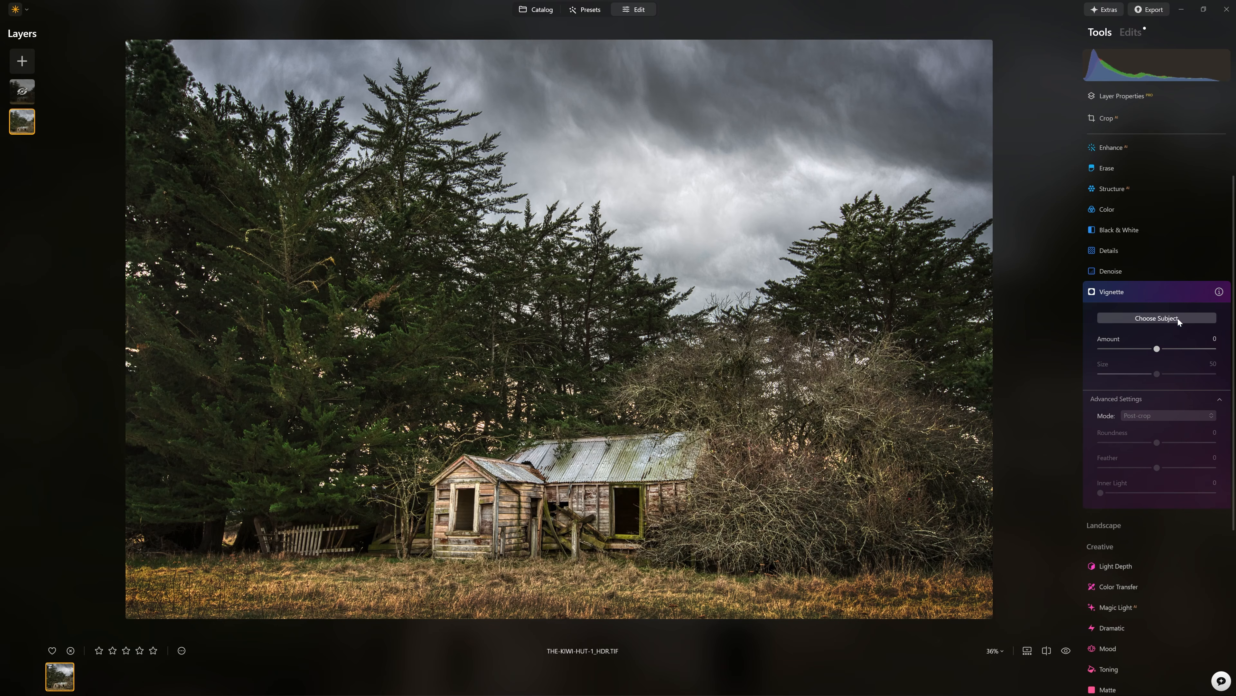
pyautogui.moveTo(1157, 350); pyautogui.dragTo(1073, 362)
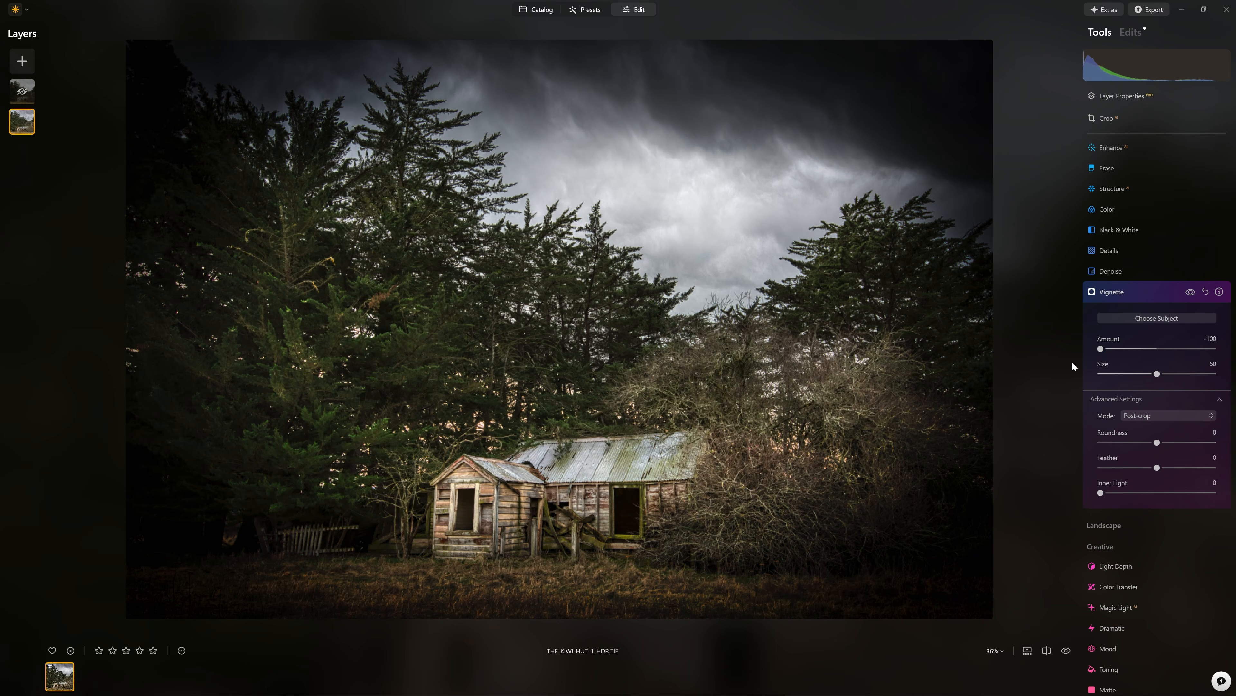
# Try several centre points for the vignette around the photo and settle it on the hut.
pyautogui.click(1190, 292)
pyautogui.click(295, 118)
pyautogui.click(245, 378)
pyautogui.click(836, 203)
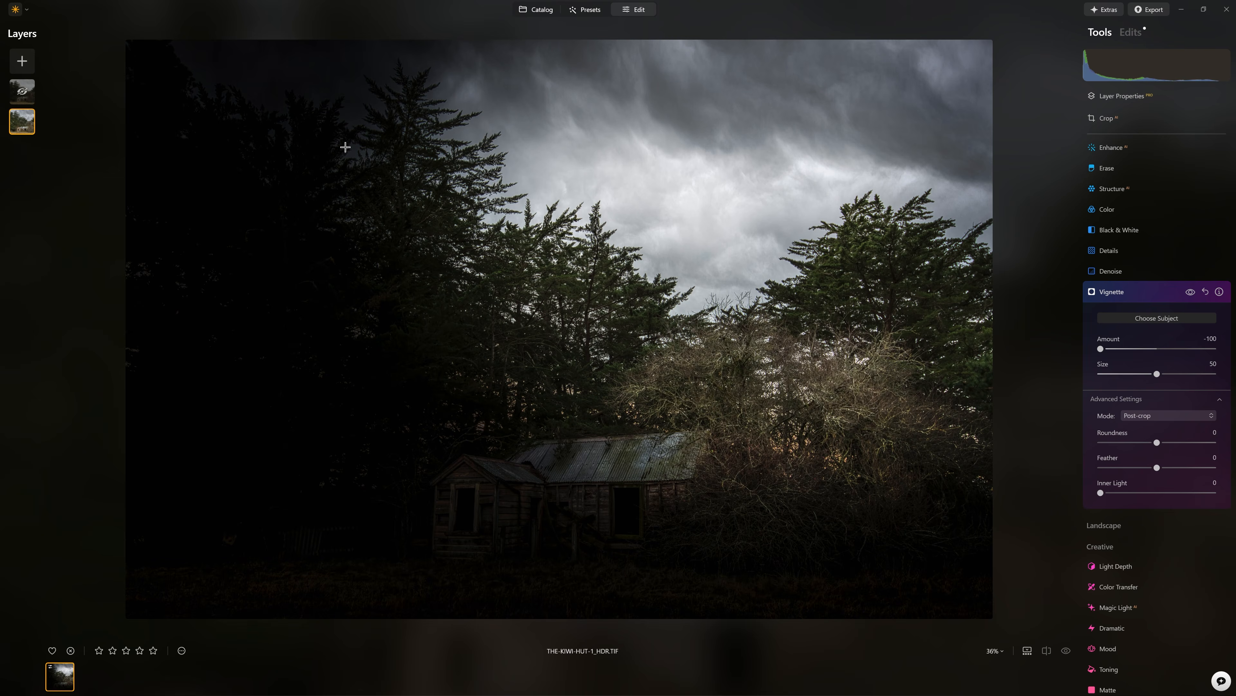
pyautogui.click(370, 177)
pyautogui.click(671, 338)
pyautogui.click(585, 468)
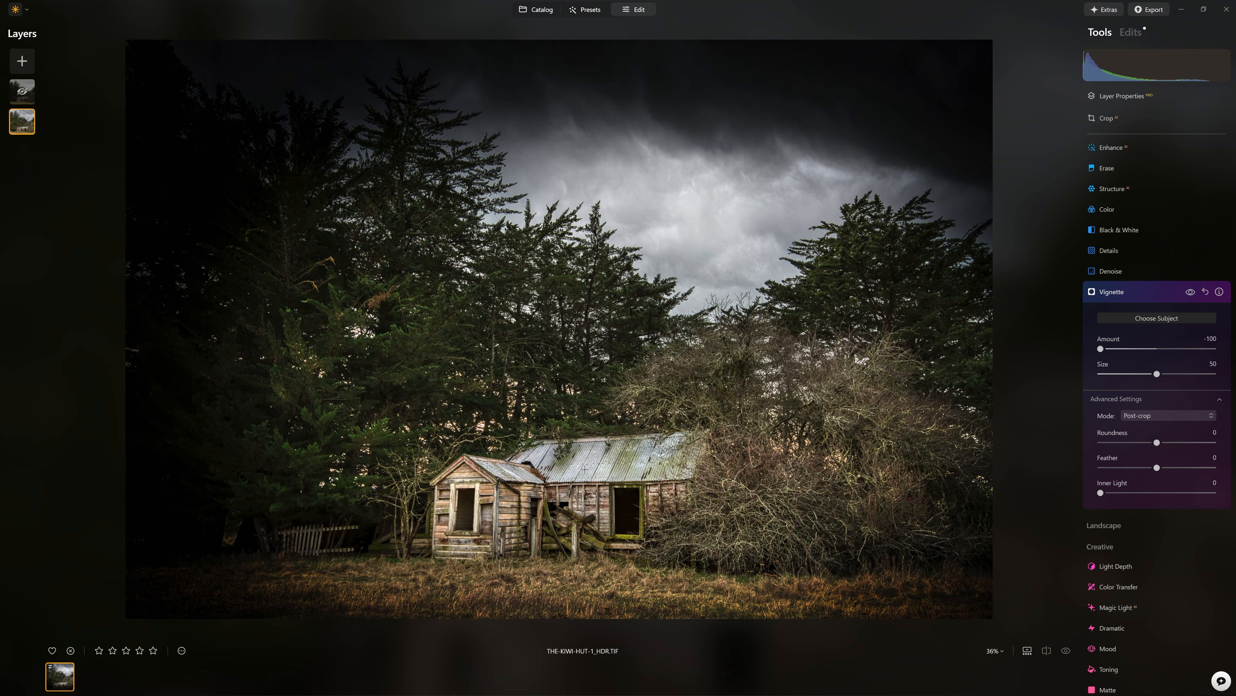
pyautogui.click(566, 514)
pyautogui.click(565, 483)
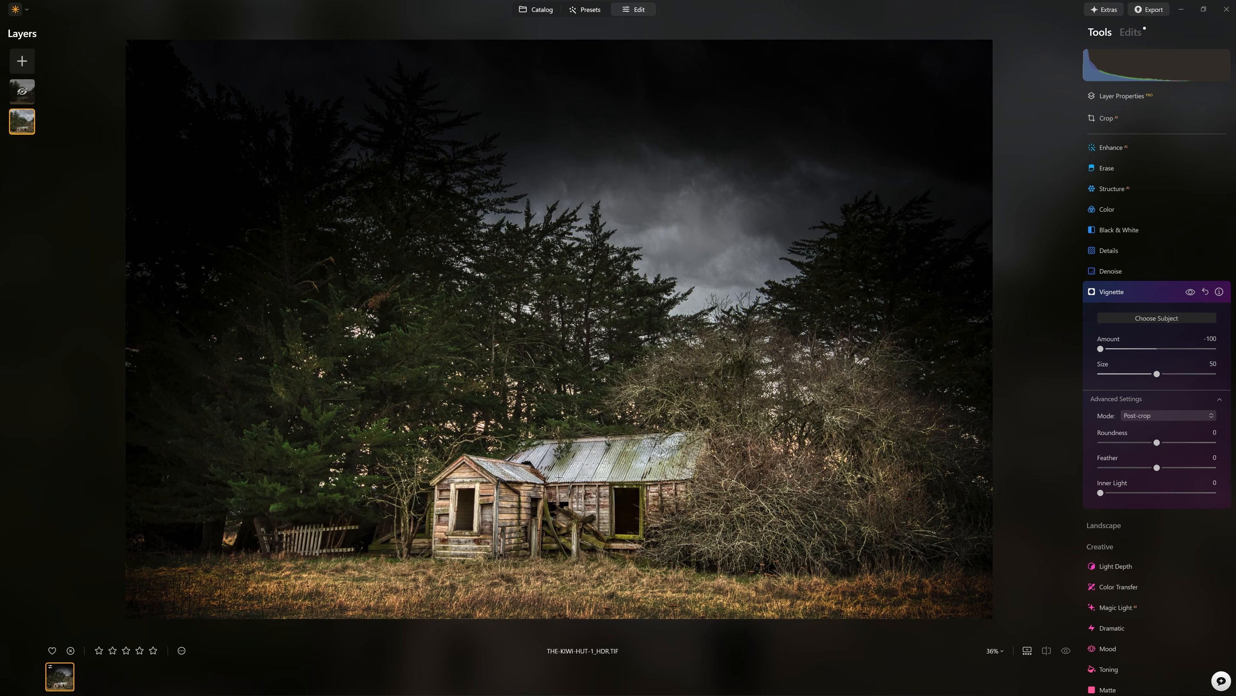
pyautogui.click(588, 449)
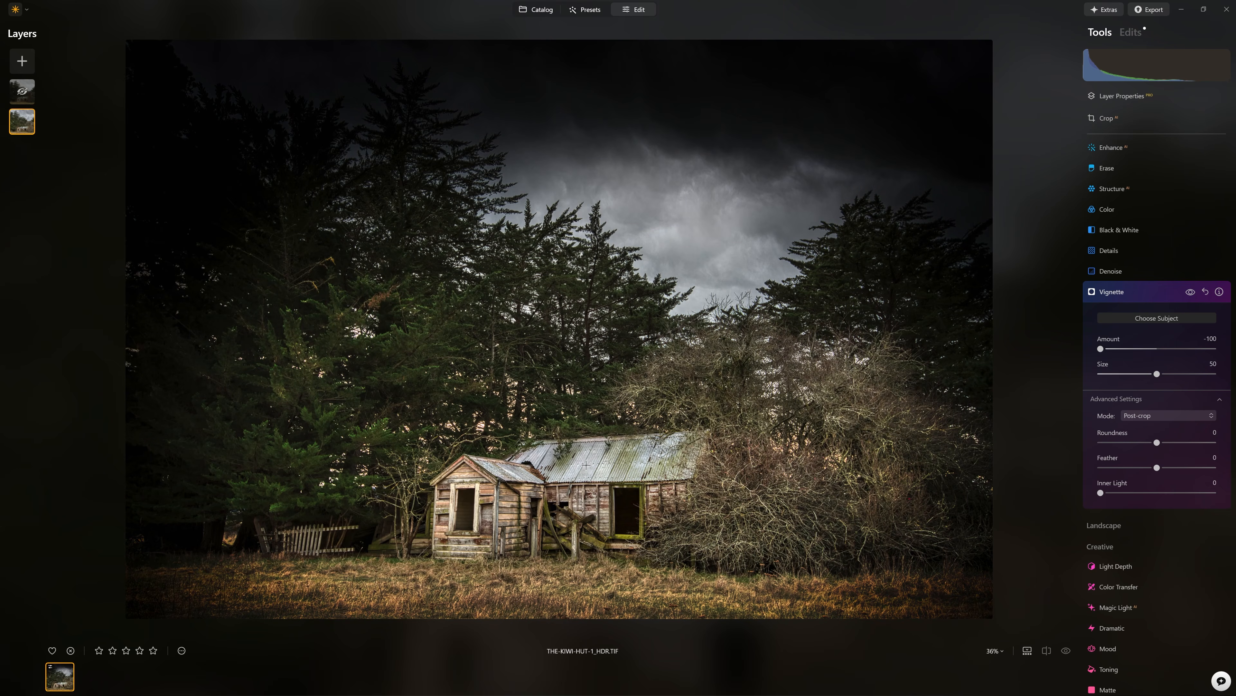
# Set the Vignette's Size to 53, Roundness to 100 and Feather to 100.
pyautogui.moveTo(1158, 374)
pyautogui.mouseDown()
pyautogui.moveTo(1109, 374)
pyautogui.moveTo(1164, 374)
pyautogui.mouseUp()
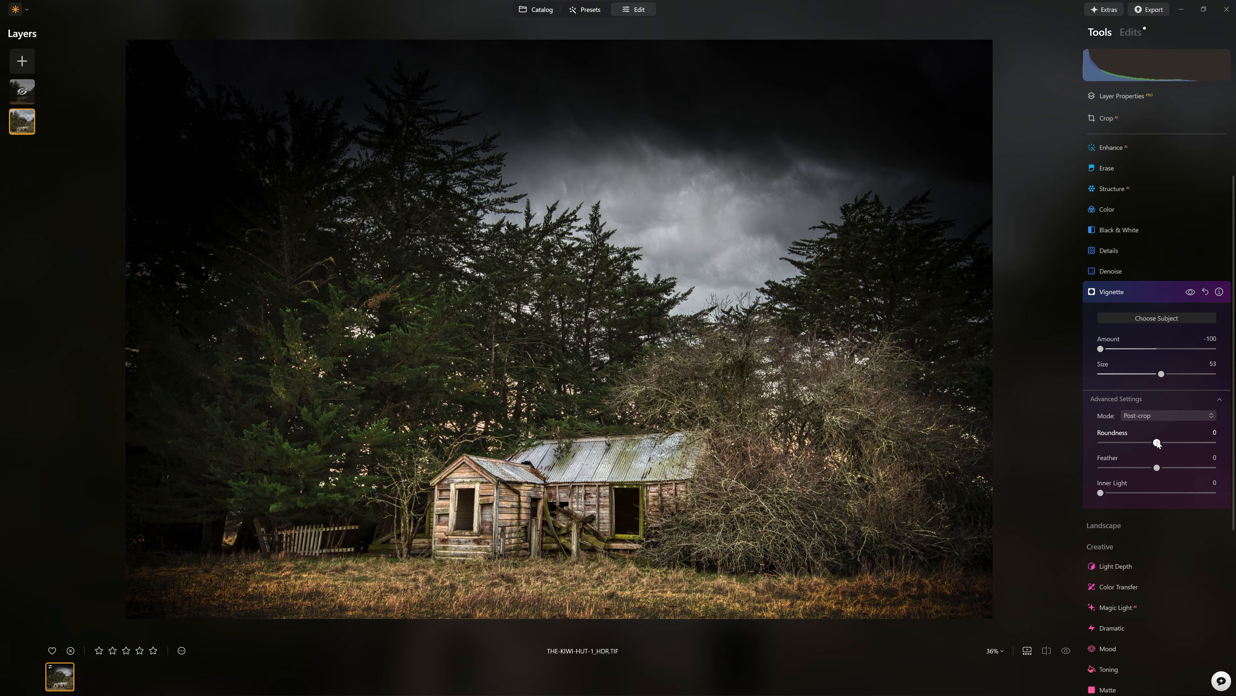
pyautogui.moveTo(1157, 442); pyautogui.dragTo(1073, 470)
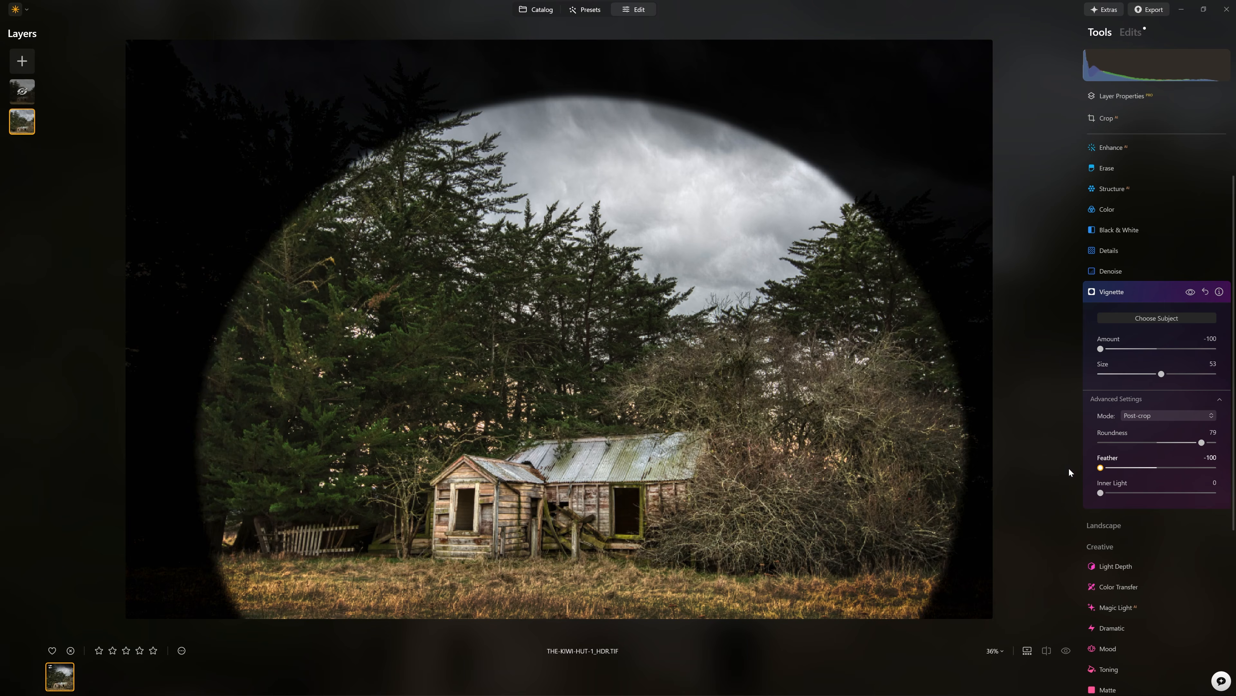
pyautogui.moveTo(1201, 444)
pyautogui.mouseDown()
pyautogui.moveTo(1165, 443)
pyautogui.moveTo(1216, 444)
pyautogui.mouseUp()
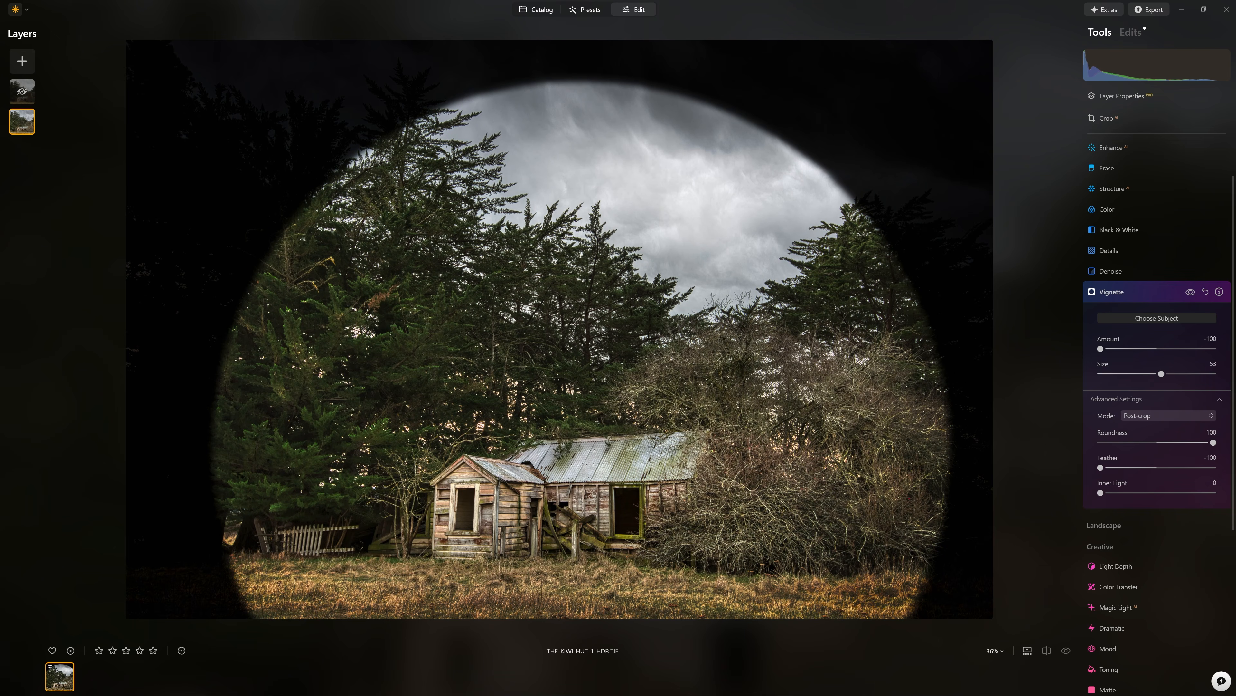
pyautogui.moveTo(1101, 469); pyautogui.dragTo(1202, 474)
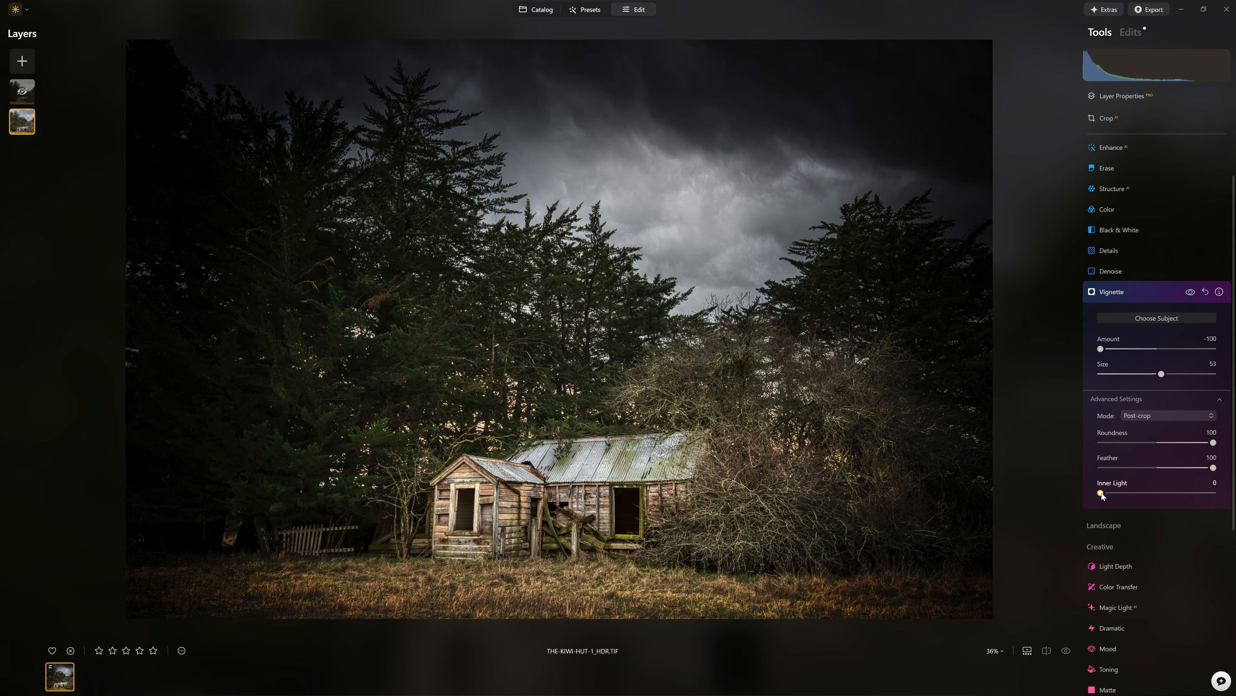
# Try the Vignette's Inner Light, reset it to 0, and compare the photo with and without the vignette.
pyautogui.moveTo(1119, 494)
pyautogui.mouseDown()
pyautogui.moveTo(1197, 492)
pyautogui.moveTo(1118, 491)
pyautogui.mouseUp()
pyautogui.doubleClick(1117, 493)
pyautogui.click(1190, 291)
pyautogui.click(1191, 292)
# Set the Vignette Amount to -51, compare the photo with and without the effect, and close its settings.
pyautogui.moveTo(1100, 349); pyautogui.dragTo(1128, 358)
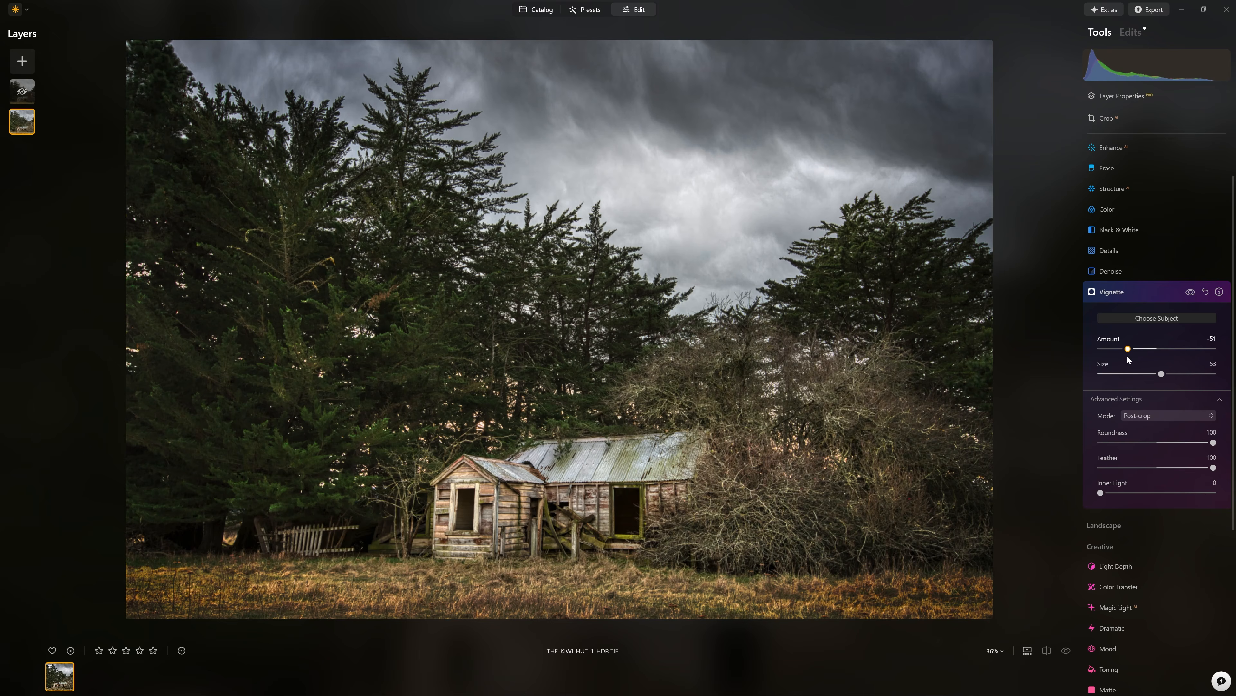
pyautogui.click(1190, 294)
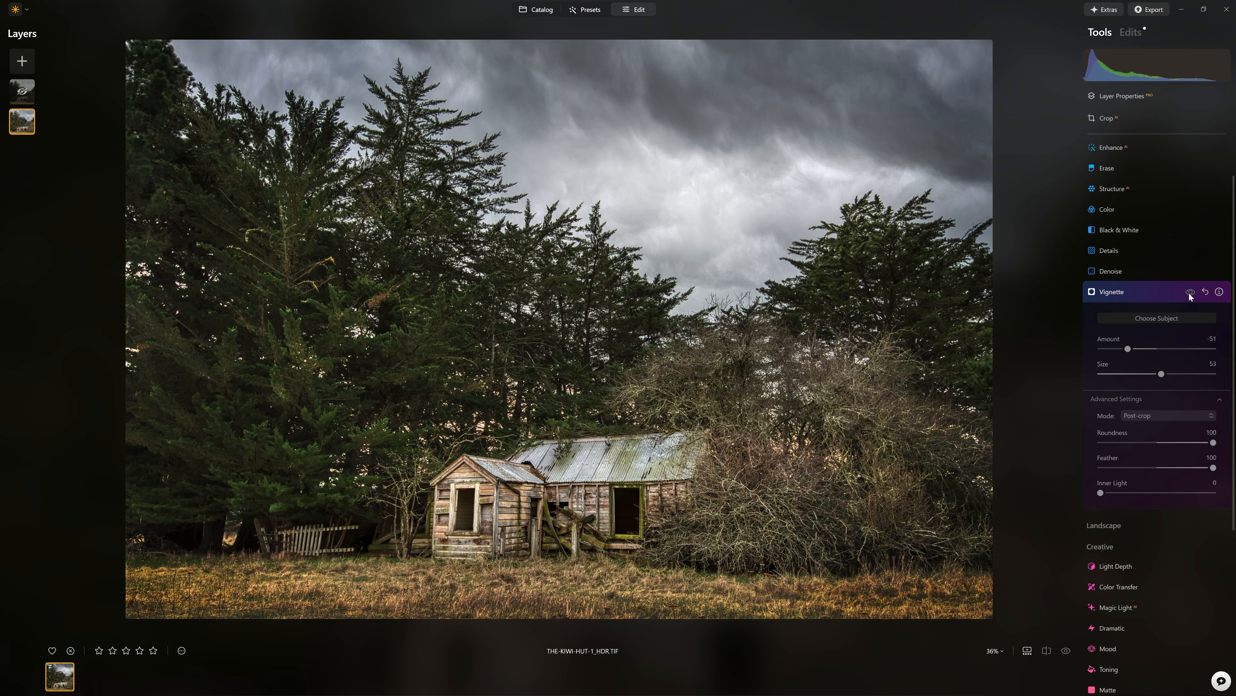
pyautogui.click(1191, 293)
pyautogui.click(1190, 293)
pyautogui.click(1190, 292)
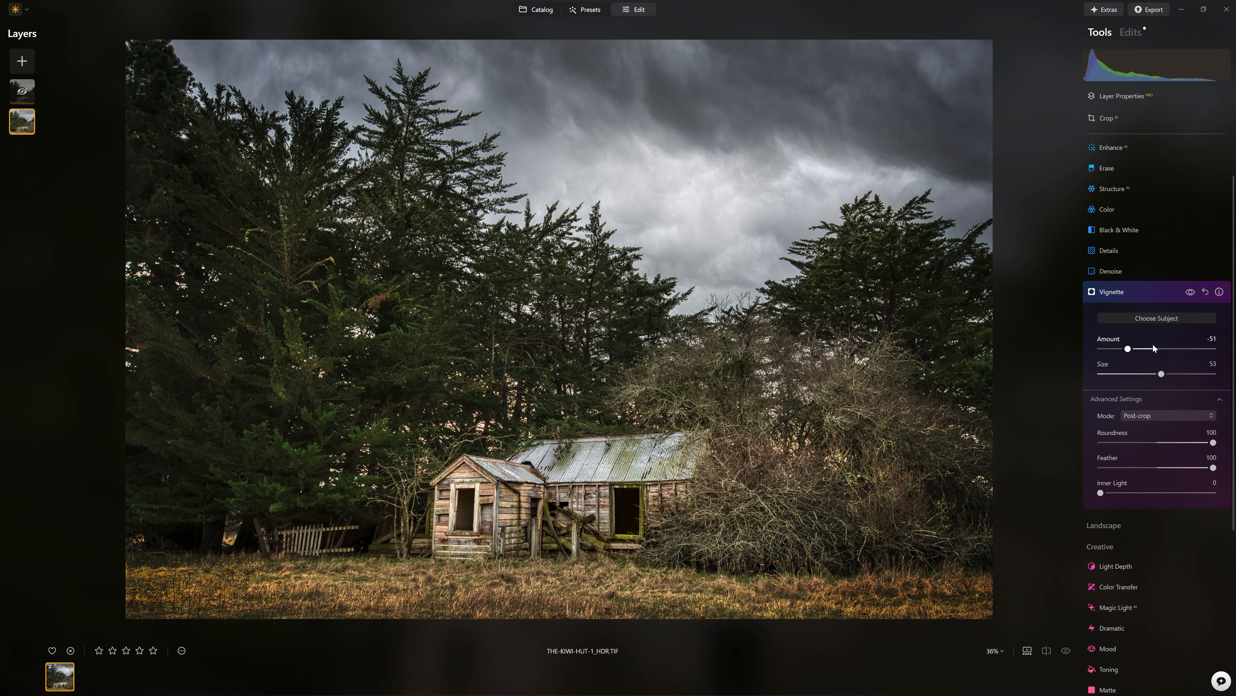
pyautogui.click(1153, 293)
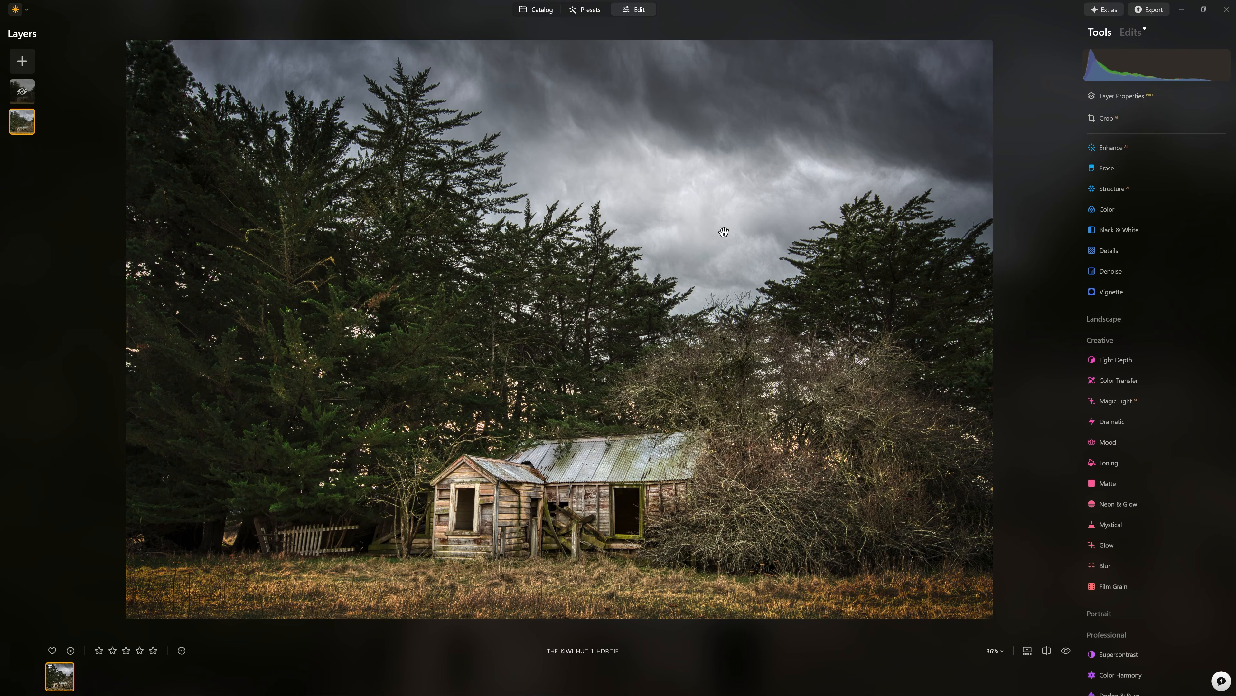
# Apply the Glow tool's Orton Effect with Amount 100 and compare the photo with and without it.
pyautogui.click(459, 274)
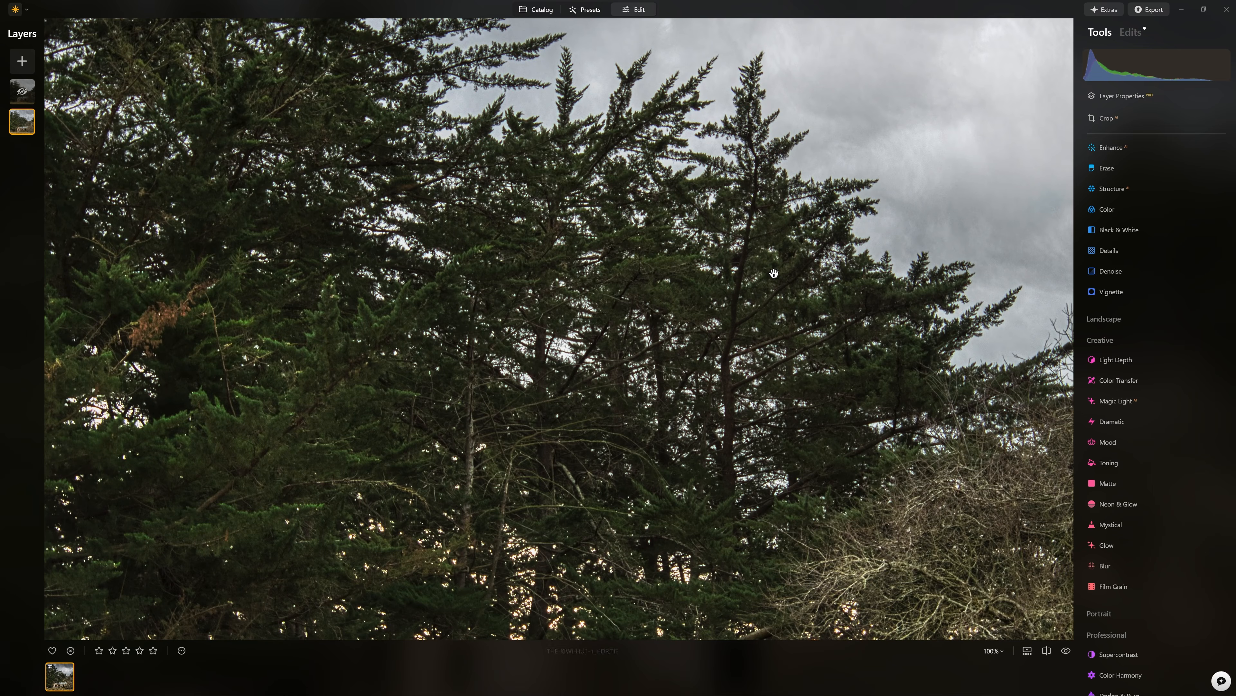
pyautogui.moveTo(796, 339); pyautogui.dragTo(477, 362)
pyautogui.click(428, 365)
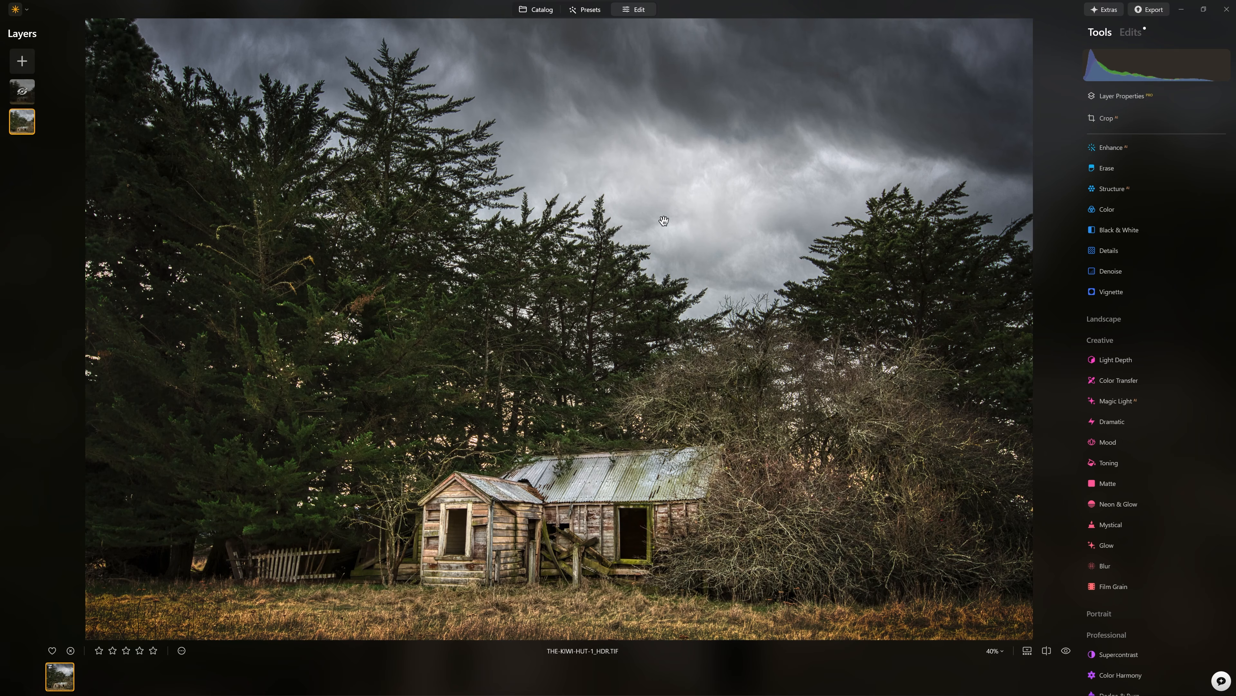
pyautogui.scroll(-1, 1115, 400)
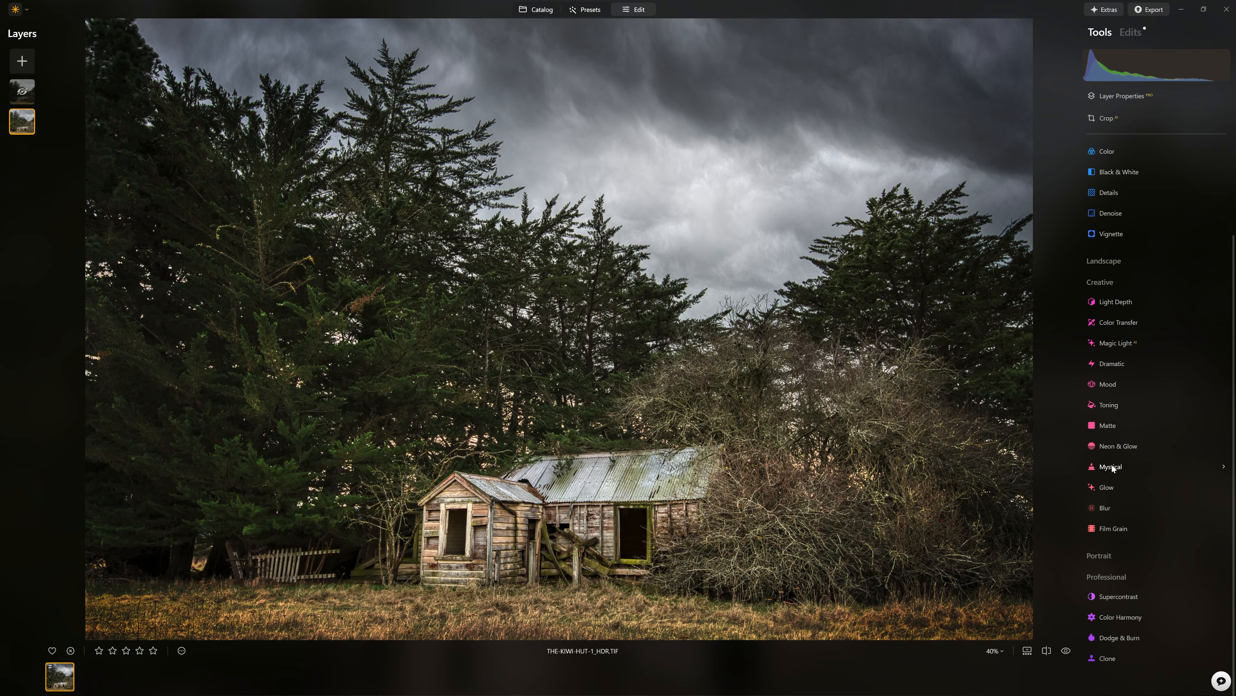
pyautogui.click(1107, 487)
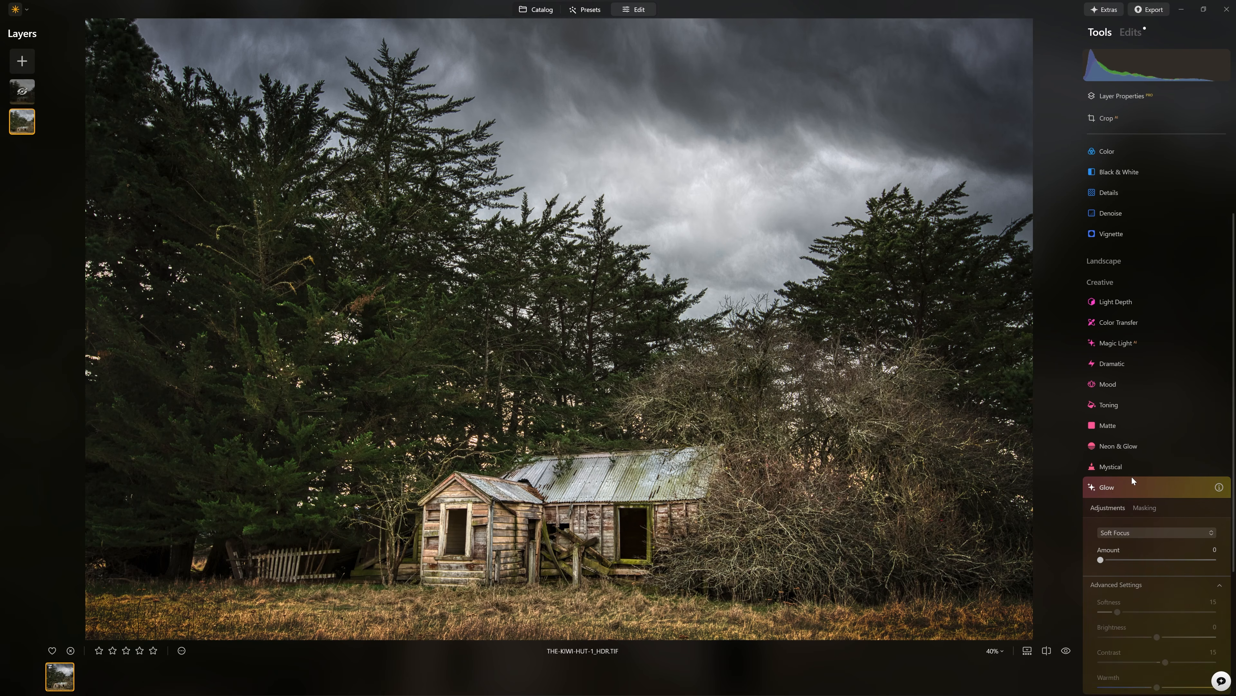
pyautogui.scroll(-2, 1131, 475)
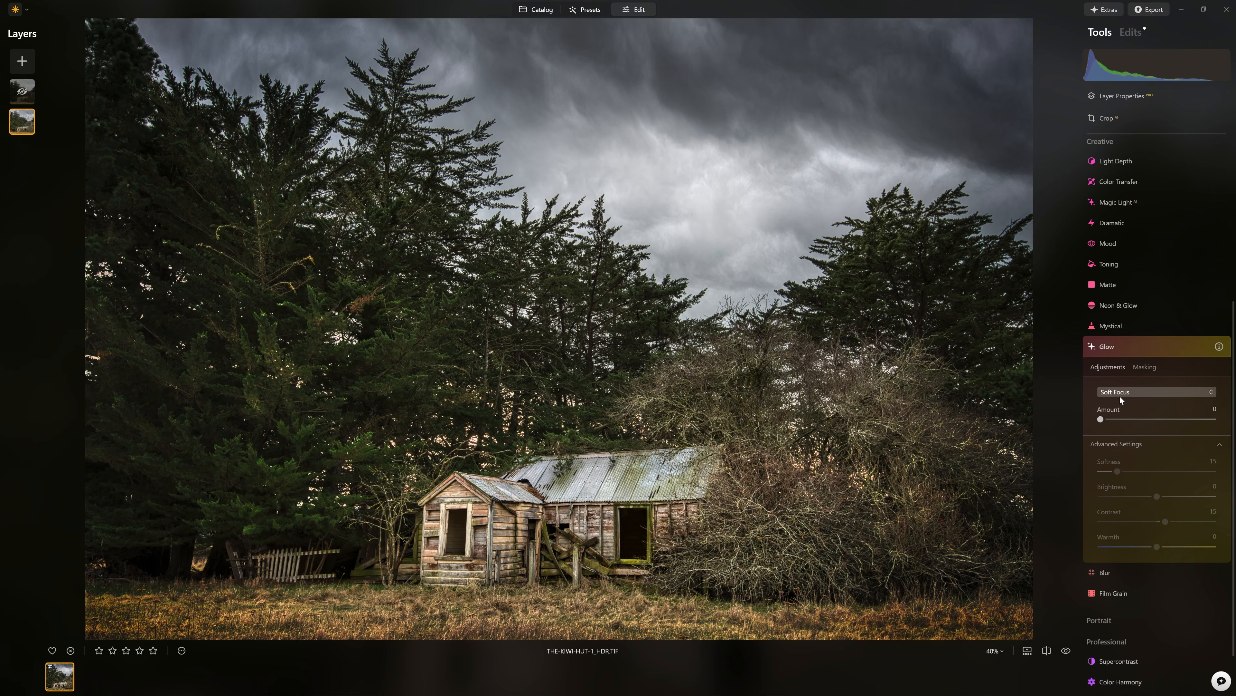
pyautogui.click(1119, 394)
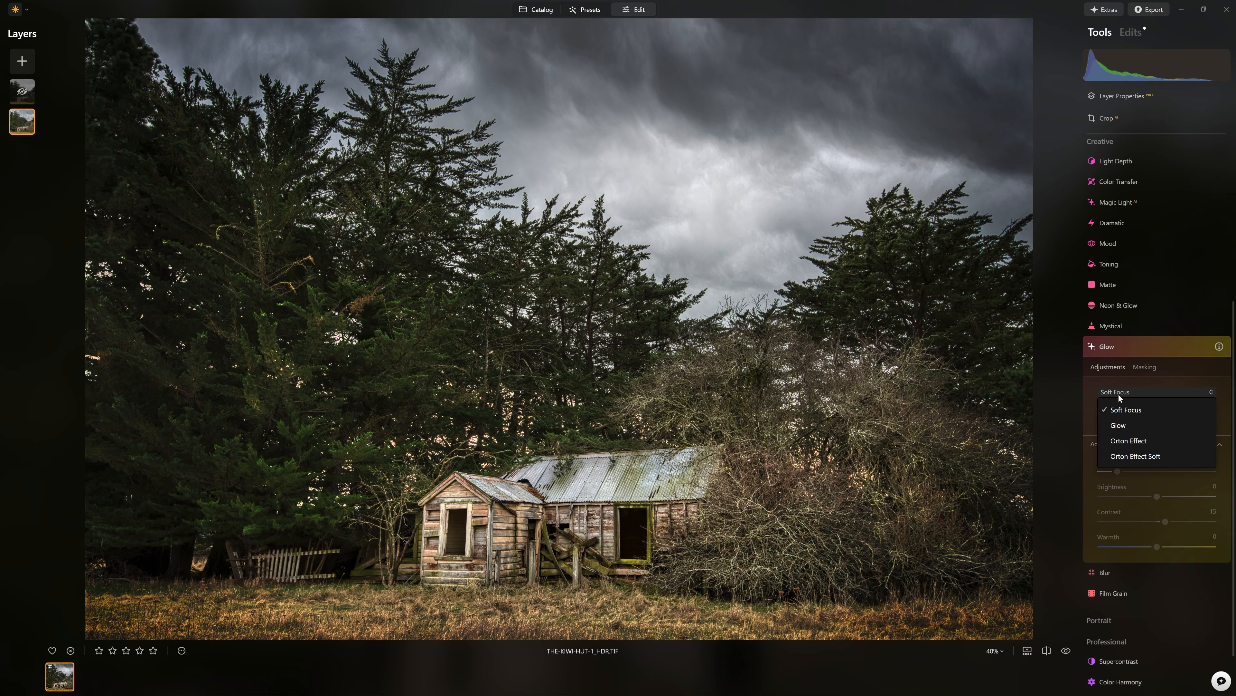
pyautogui.click(1124, 440)
pyautogui.moveTo(1099, 419); pyautogui.dragTo(1205, 418)
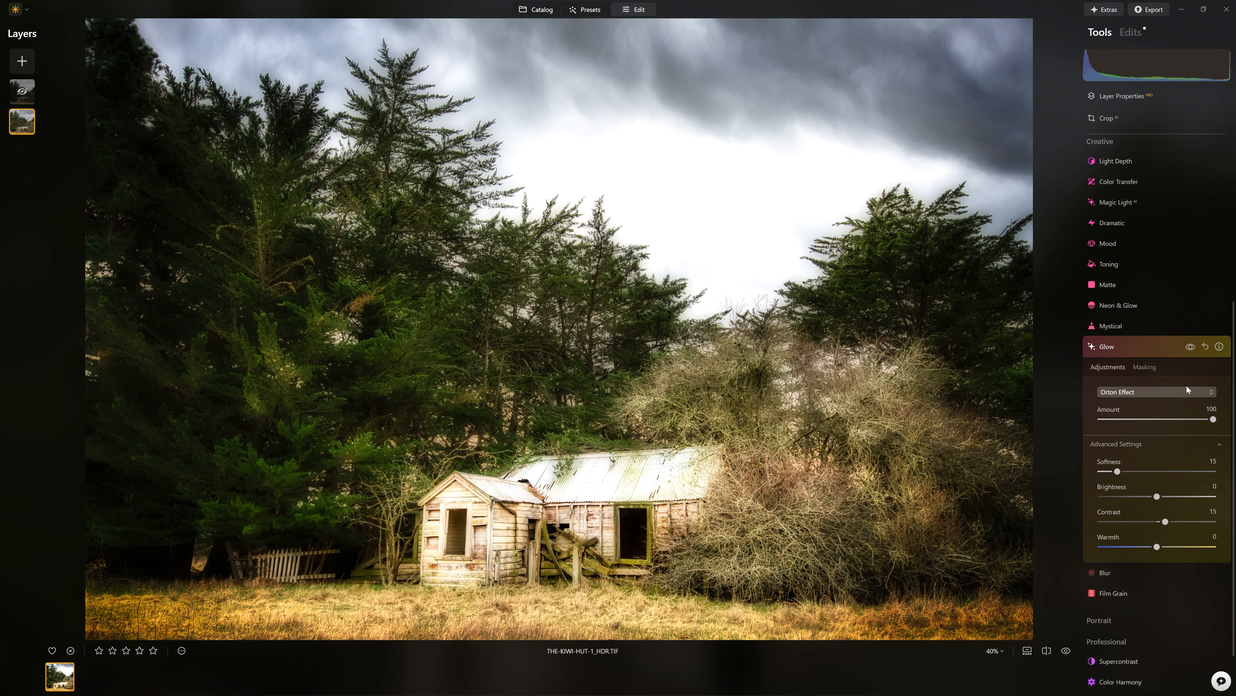
pyautogui.click(1191, 346)
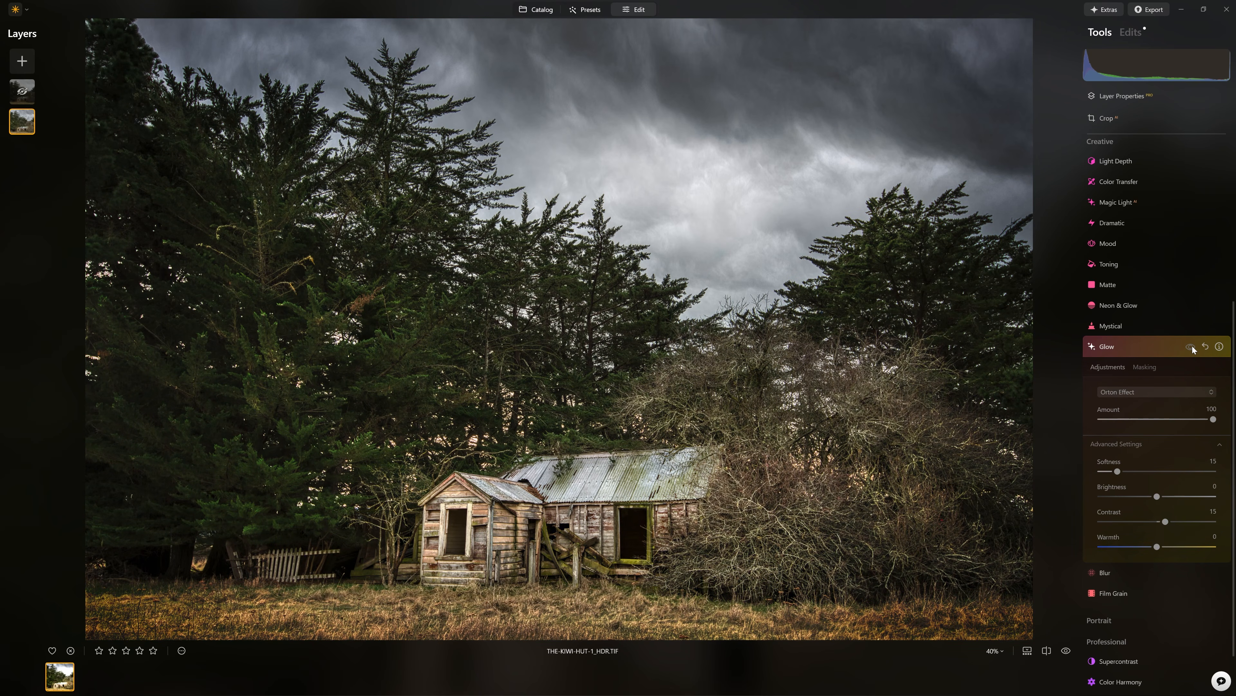
pyautogui.click(1191, 346)
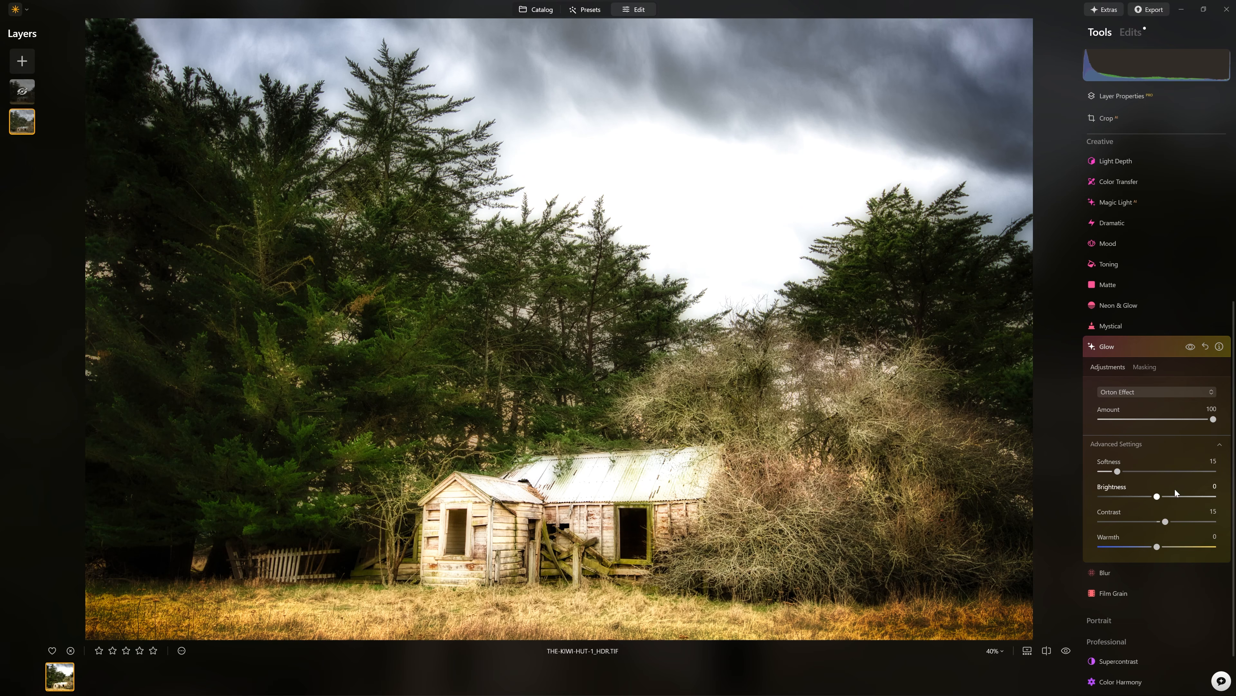
# Set the Glow effect's Brightness to -100 and Contrast to -90.
pyautogui.moveTo(1158, 497); pyautogui.dragTo(1094, 506)
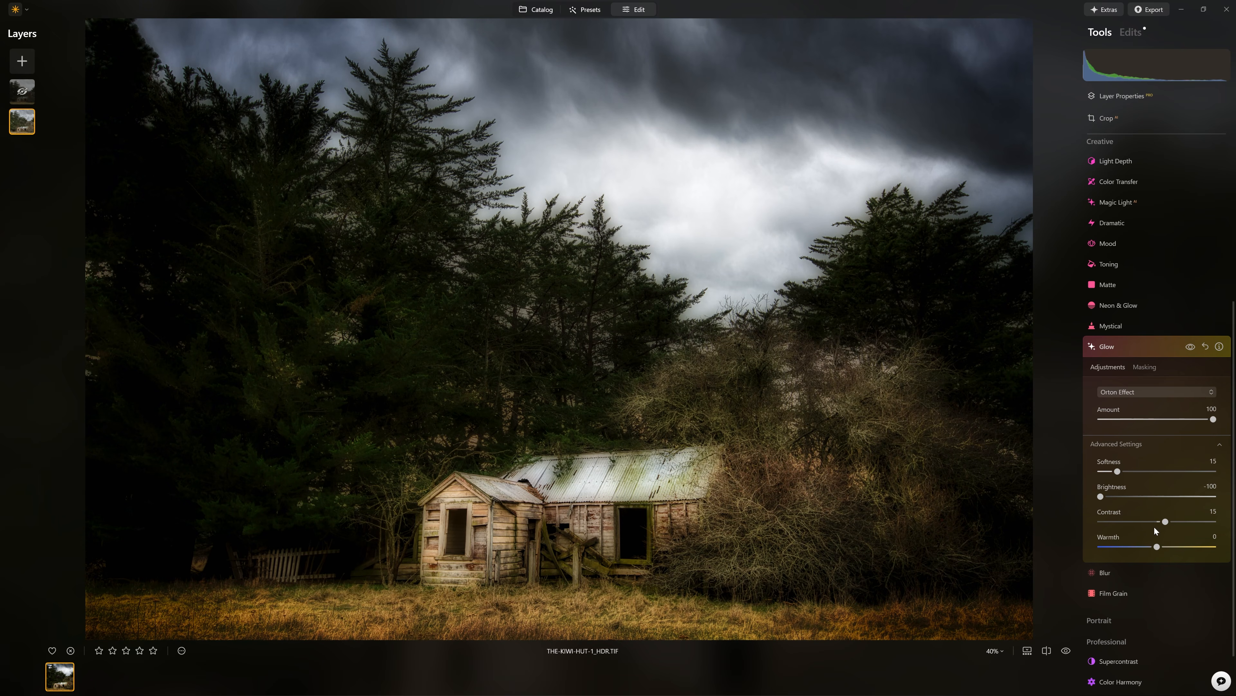
pyautogui.moveTo(1165, 521); pyautogui.dragTo(1107, 516)
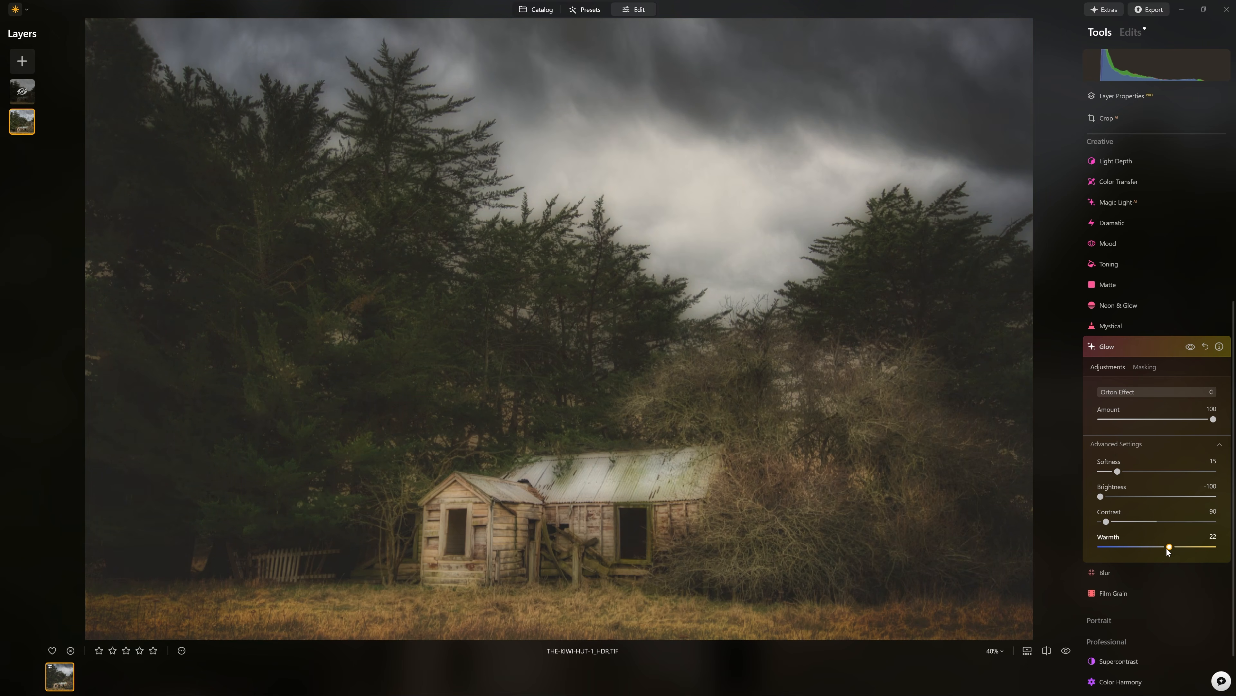
# Try the Glow's Warmth at 100 and -100, reset it to 0, and compare the photo with and without the effect.
pyautogui.moveTo(1160, 546); pyautogui.dragTo(1214, 547)
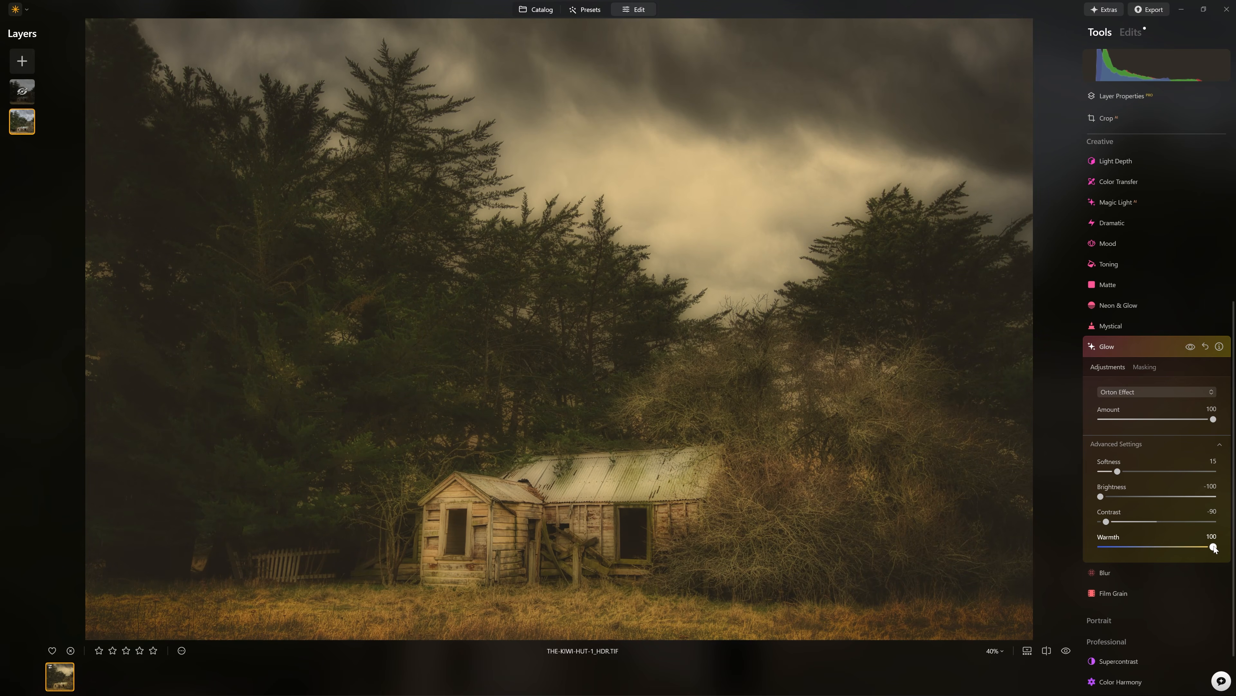
pyautogui.moveTo(1205, 548); pyautogui.dragTo(1089, 543)
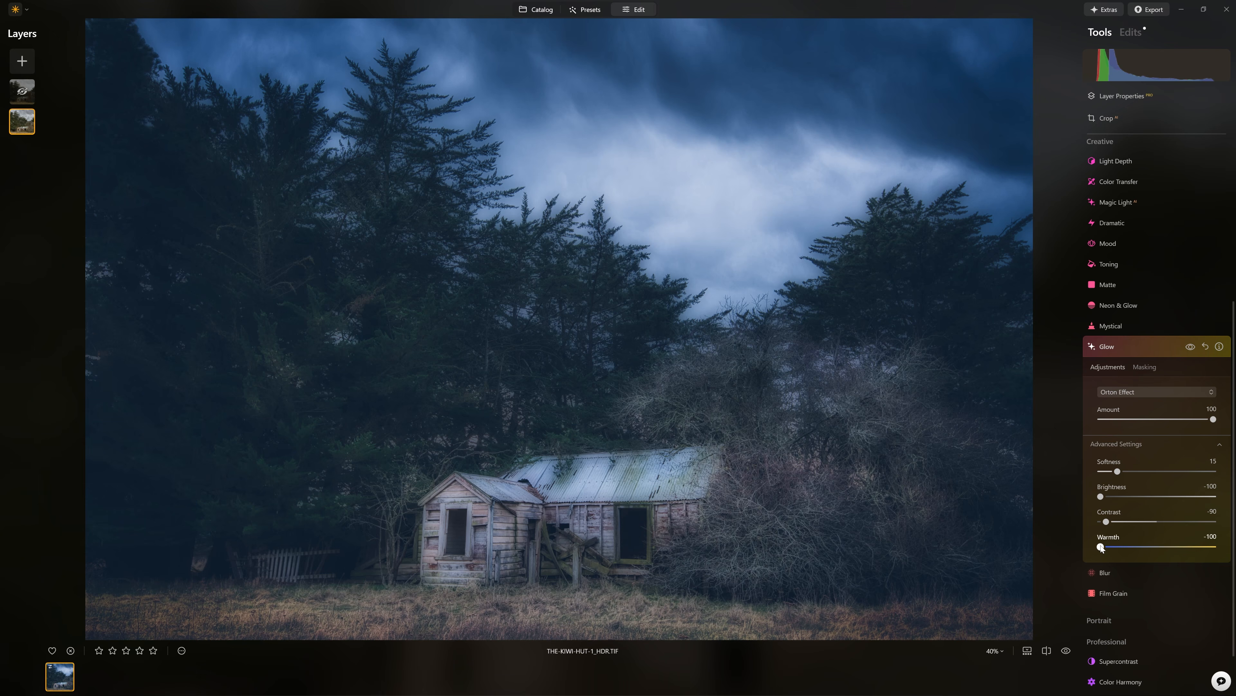
pyautogui.doubleClick(1102, 547)
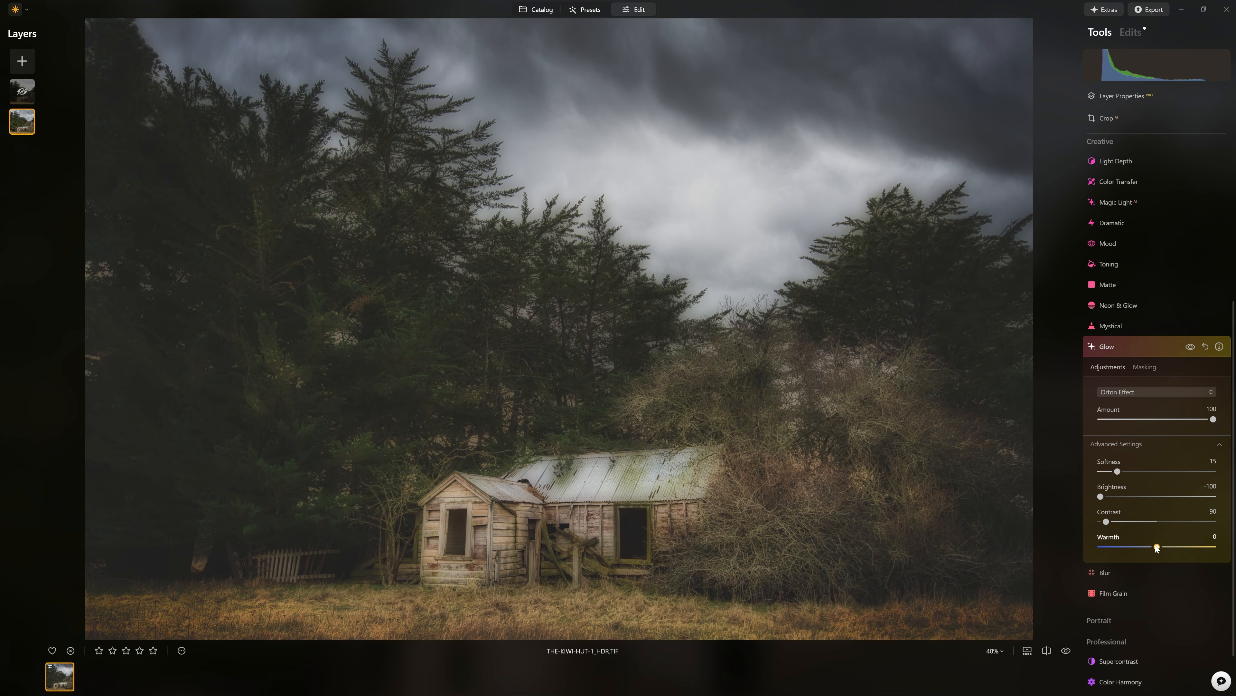
pyautogui.moveTo(1157, 548); pyautogui.dragTo(1153, 543)
pyautogui.click(1191, 347)
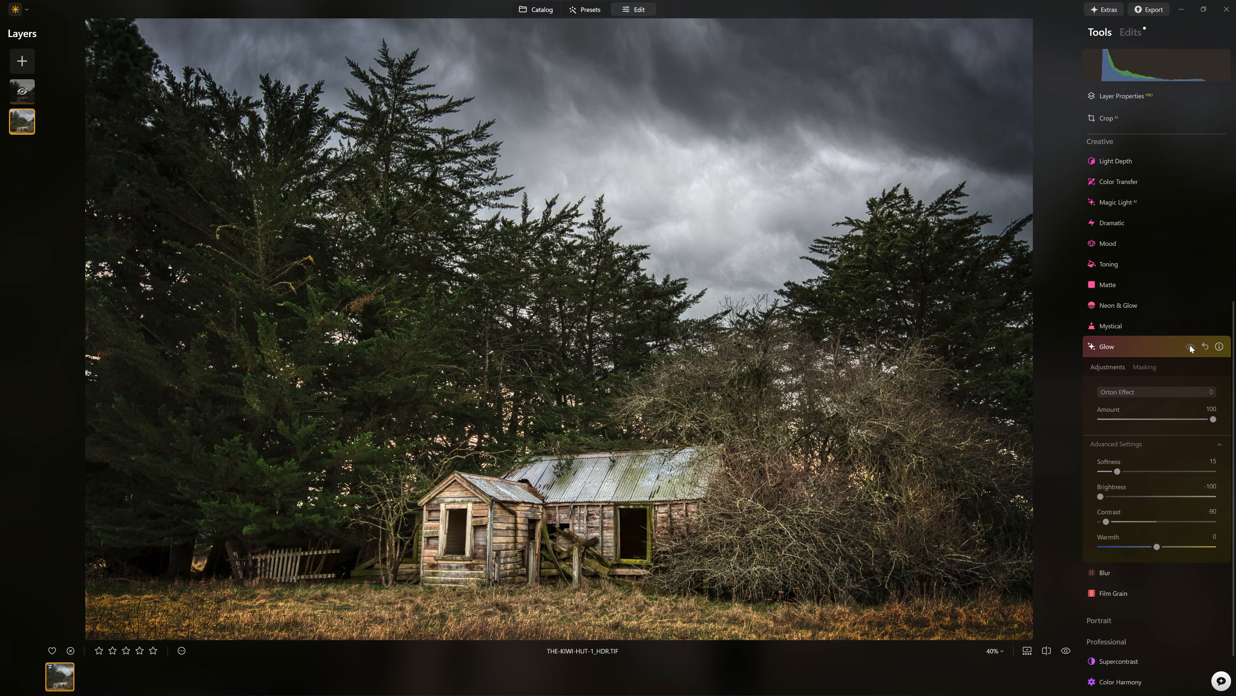
pyautogui.click(1191, 347)
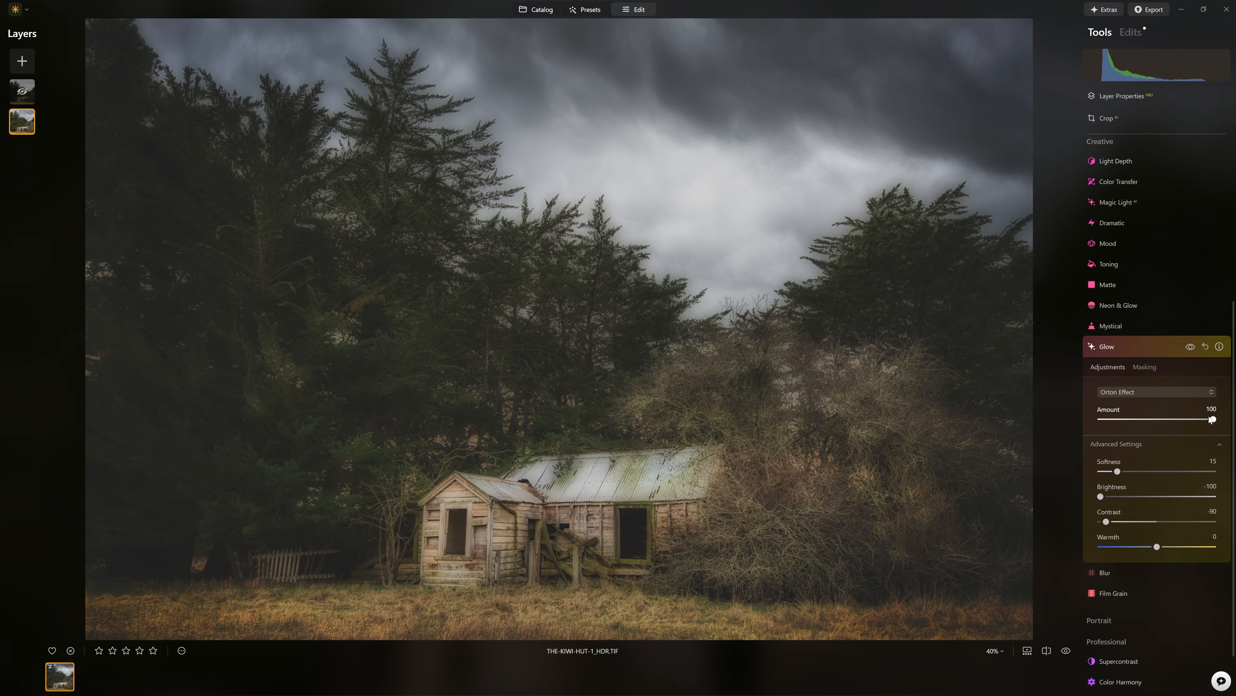
# Set the Glow Amount to 28 and Softness to 30, and compare the photo with and without the effect.
pyautogui.moveTo(1214, 419); pyautogui.dragTo(1133, 420)
pyautogui.click(1190, 348)
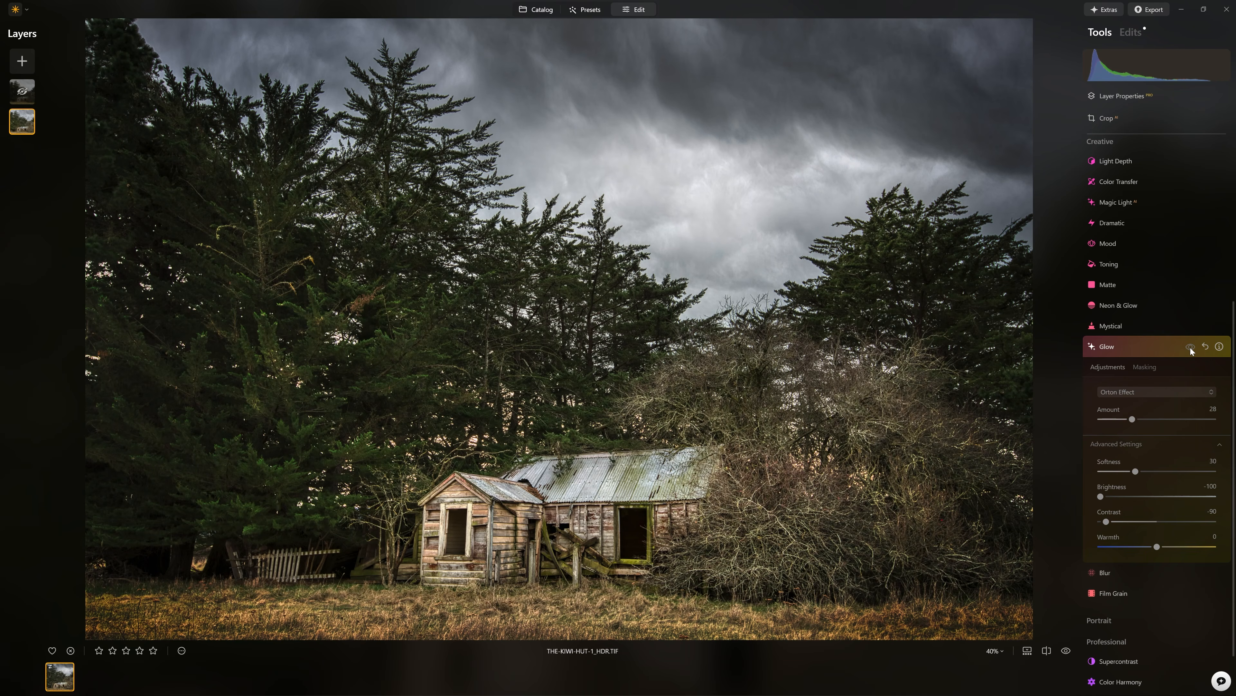
pyautogui.click(1190, 348)
pyautogui.click(1190, 348)
pyautogui.click(1190, 348)
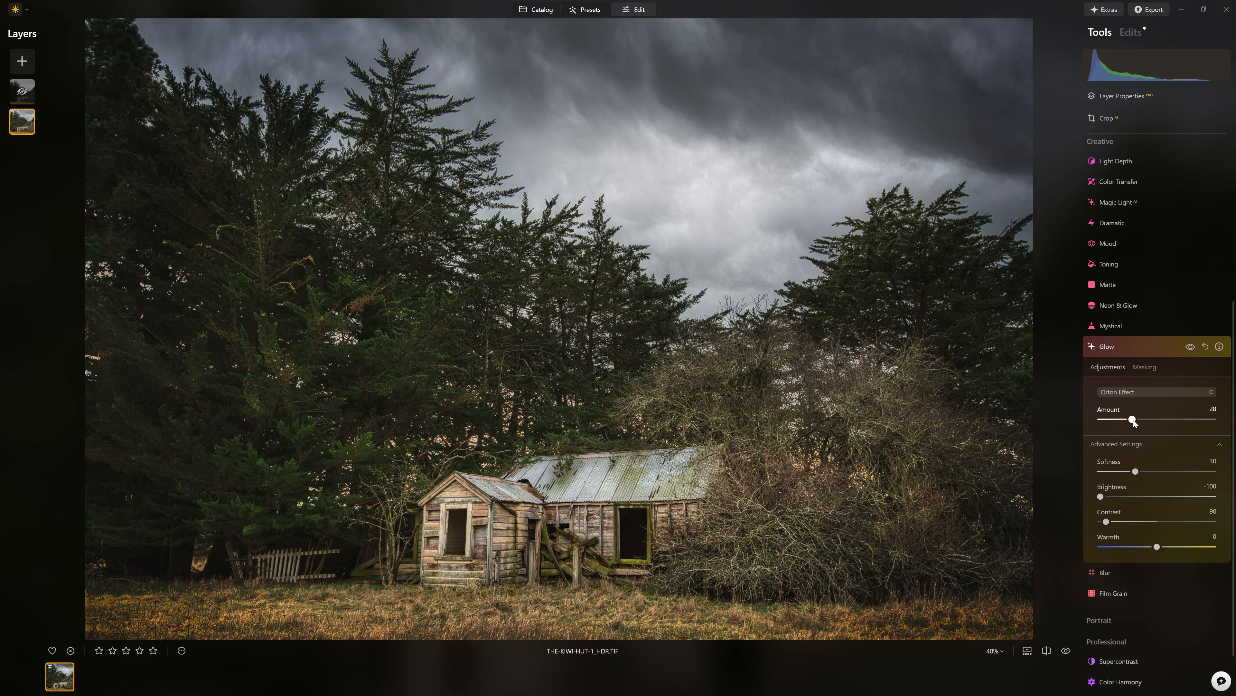
# Reduce the Glow Amount to 15, compare the photo with and without the effect, and close its settings.
pyautogui.moveTo(1133, 419); pyautogui.dragTo(1118, 419)
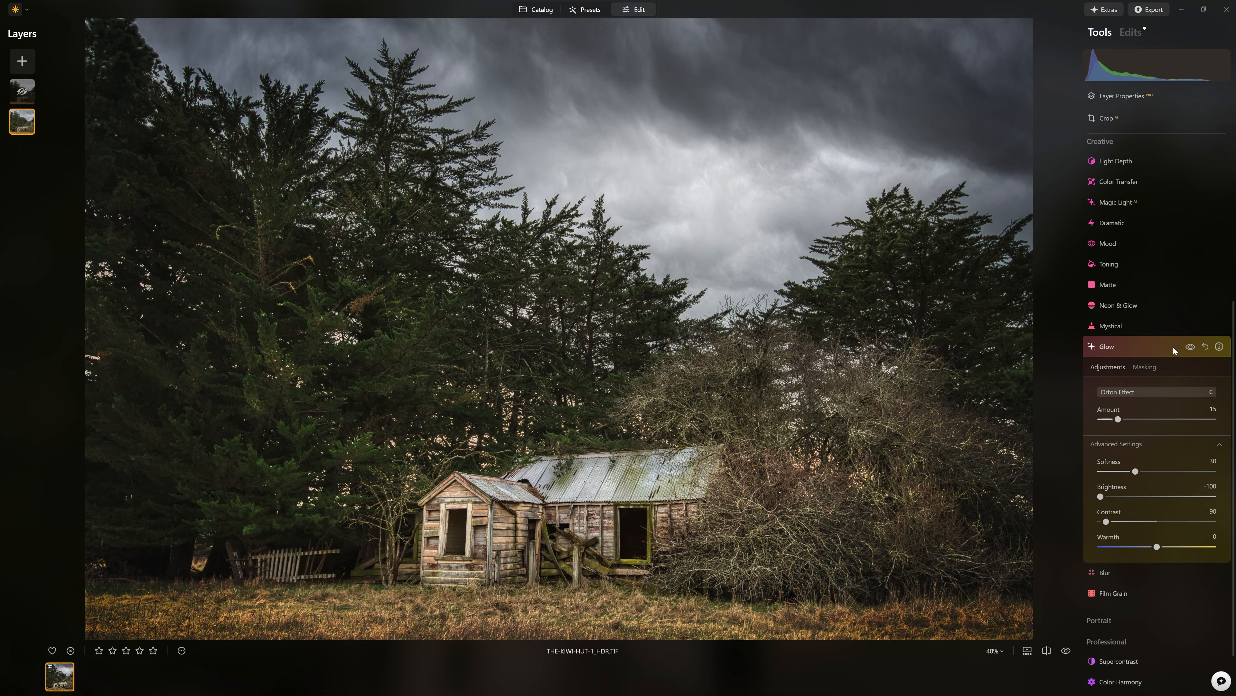
pyautogui.click(1191, 347)
pyautogui.click(1191, 347)
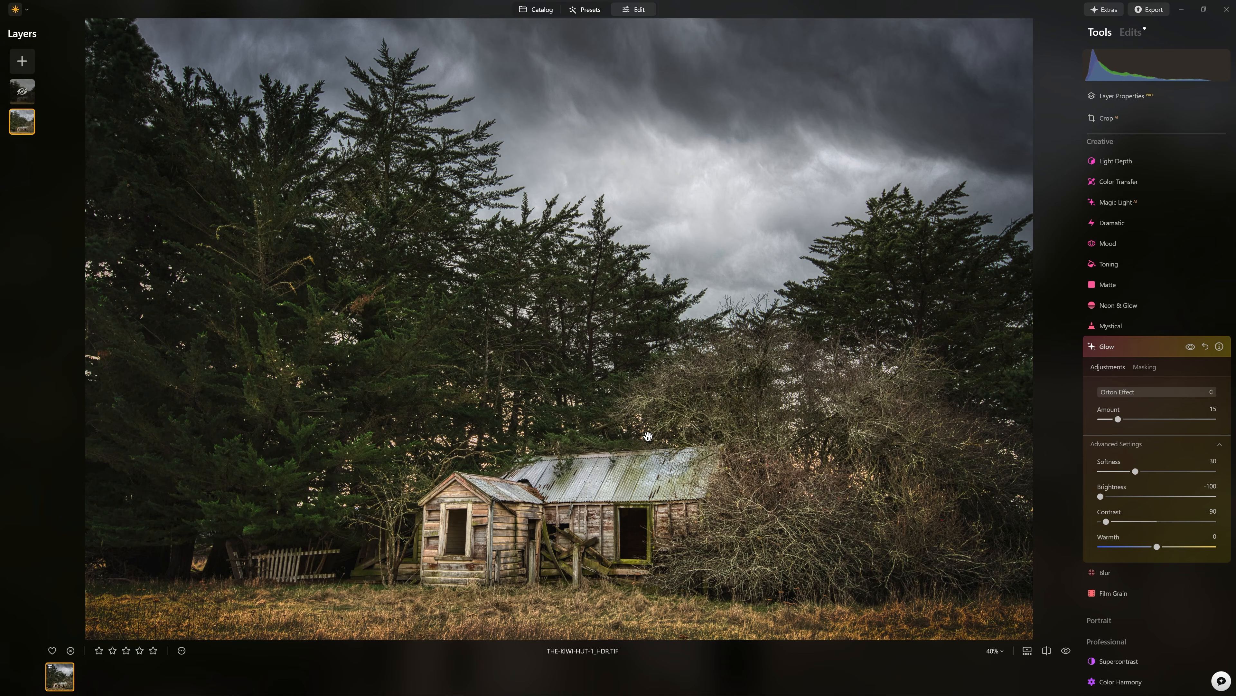
pyautogui.scroll(-1, 1042, 316)
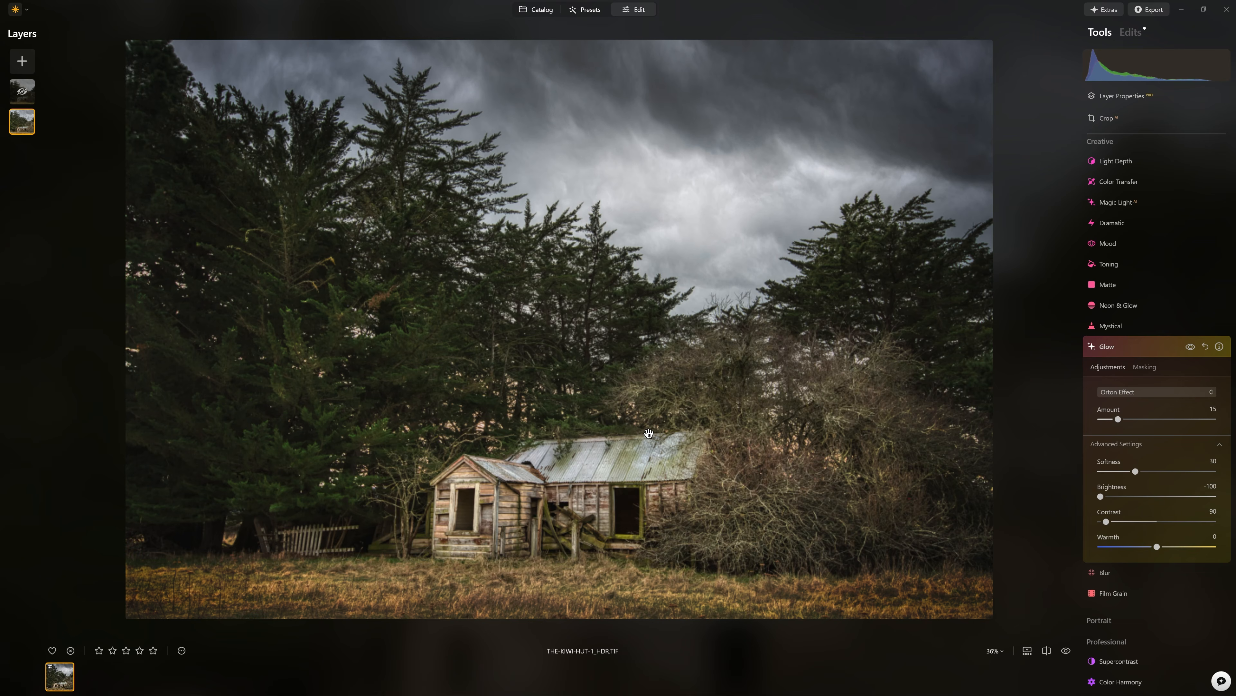
pyautogui.click(1131, 347)
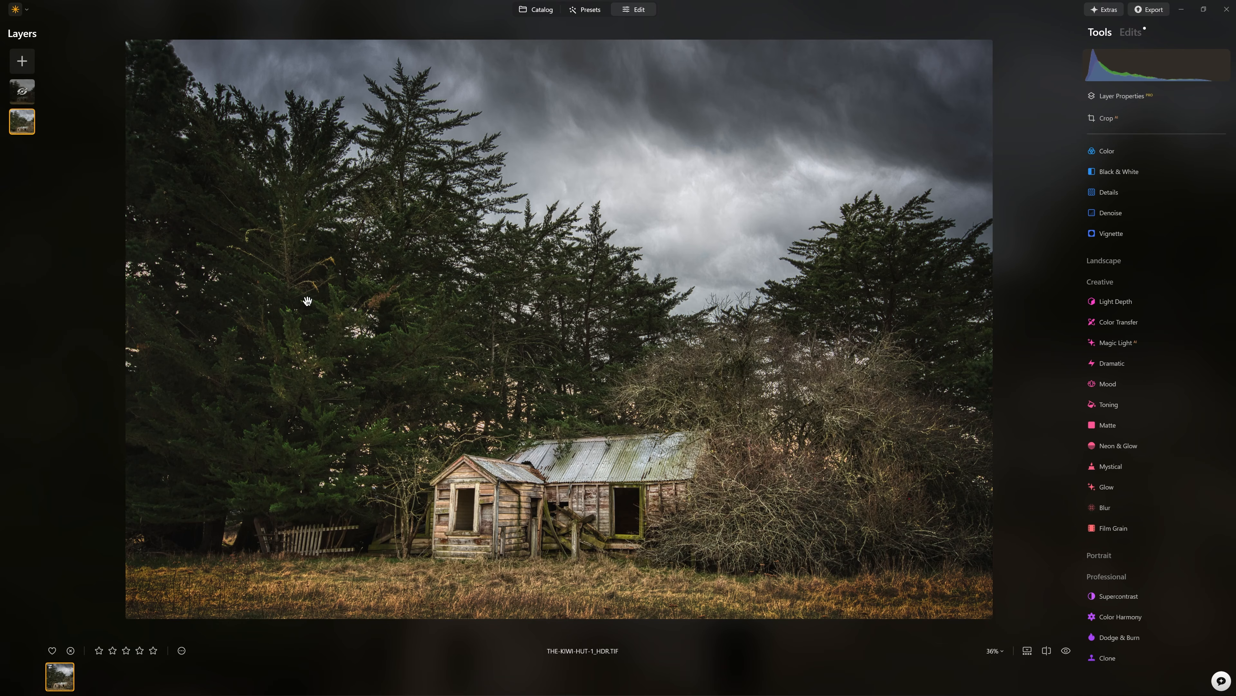
pyautogui.scroll(3, 1125, 351)
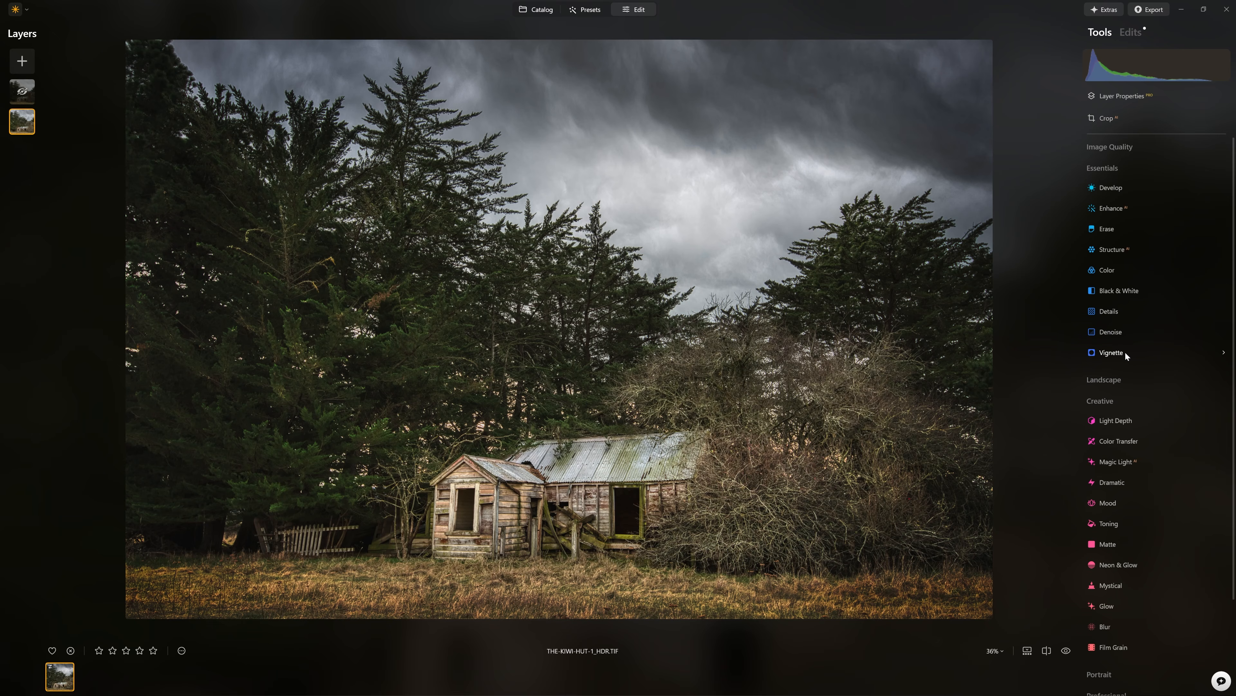
# In the Color tool's HSL hue adjustments, try Green at -100 and set it to -77.
pyautogui.click(1117, 272)
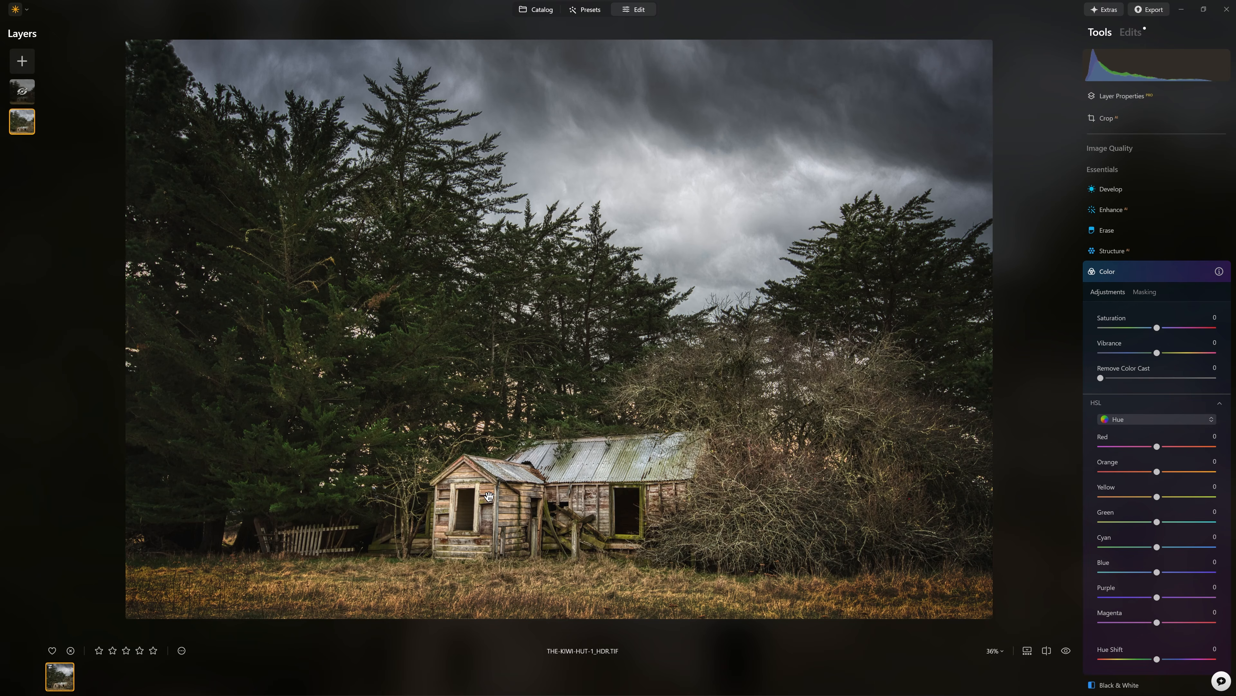
pyautogui.scroll(-2, 1151, 370)
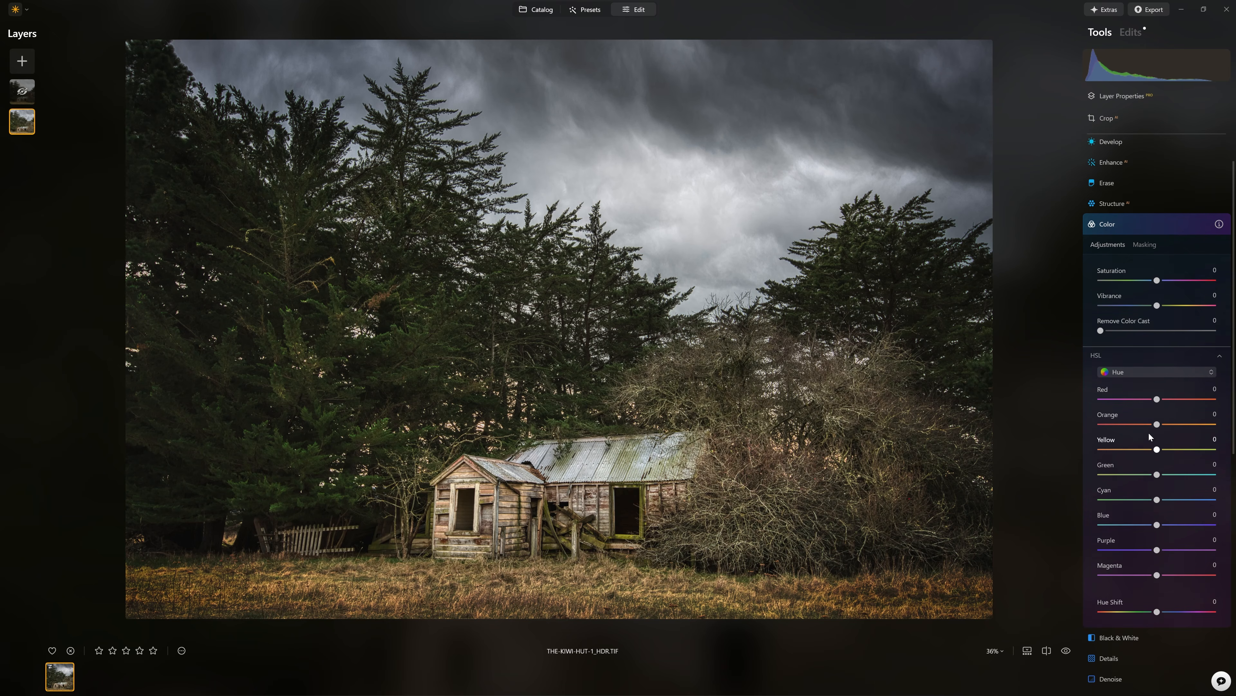
pyautogui.click(1152, 344)
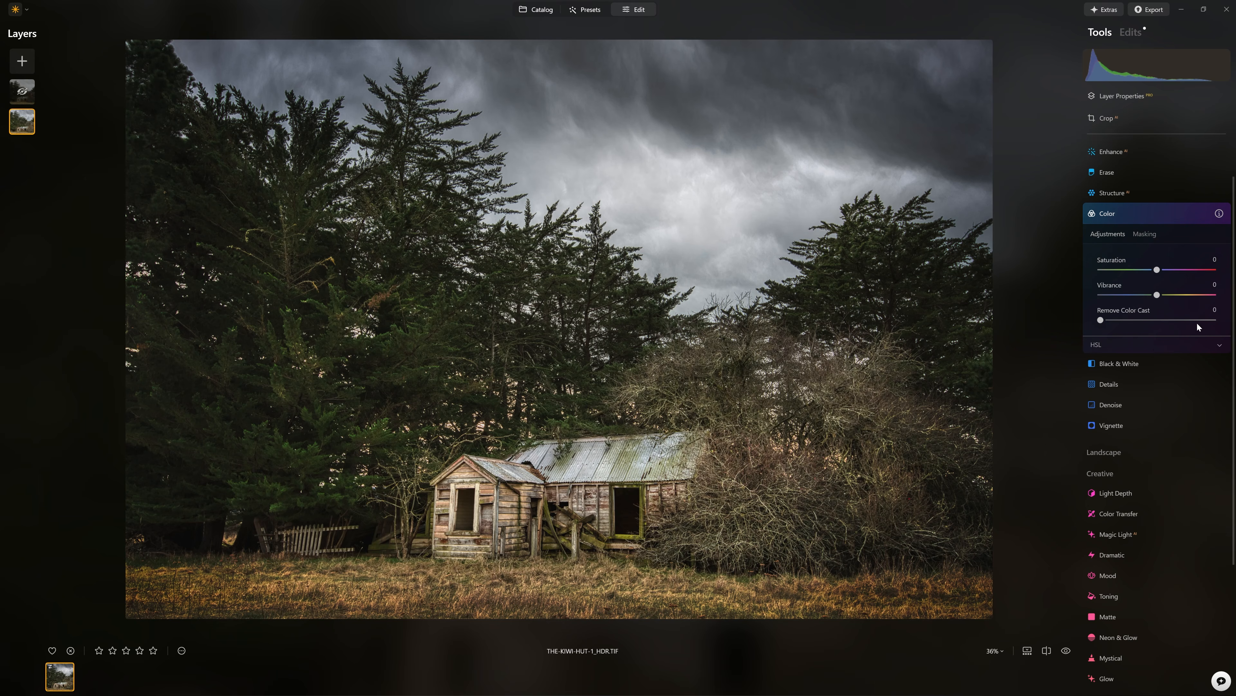
pyautogui.click(1139, 344)
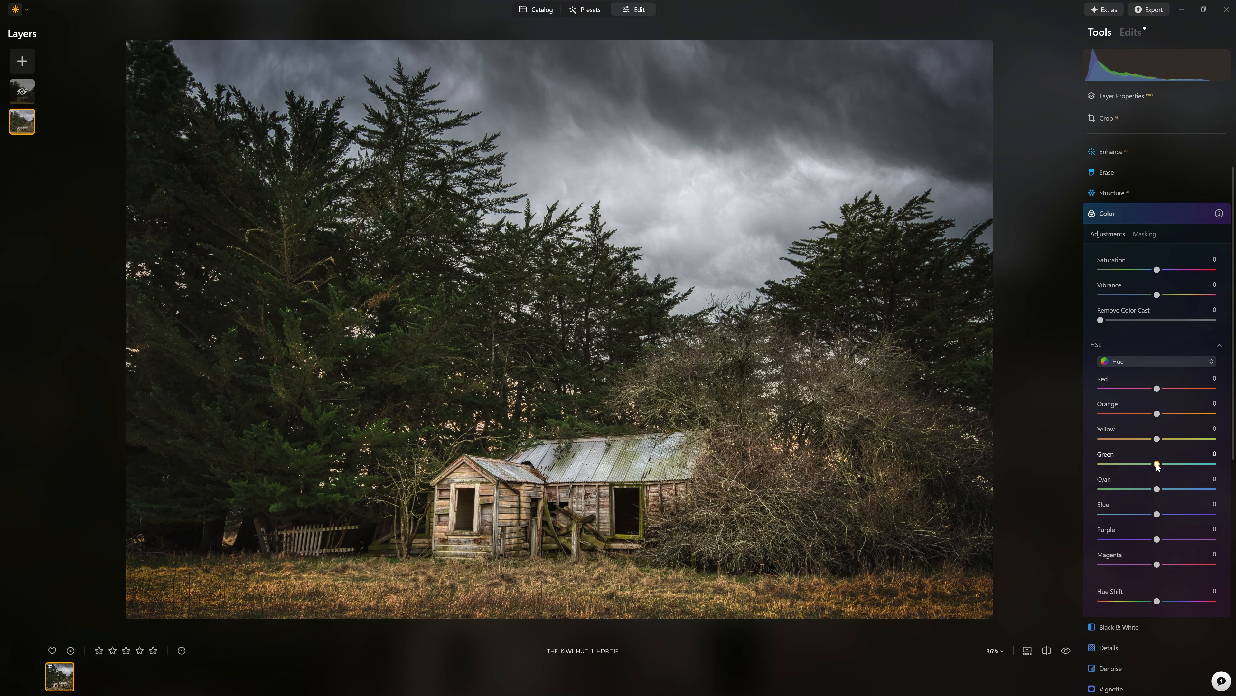
pyautogui.moveTo(1158, 465); pyautogui.dragTo(1101, 465)
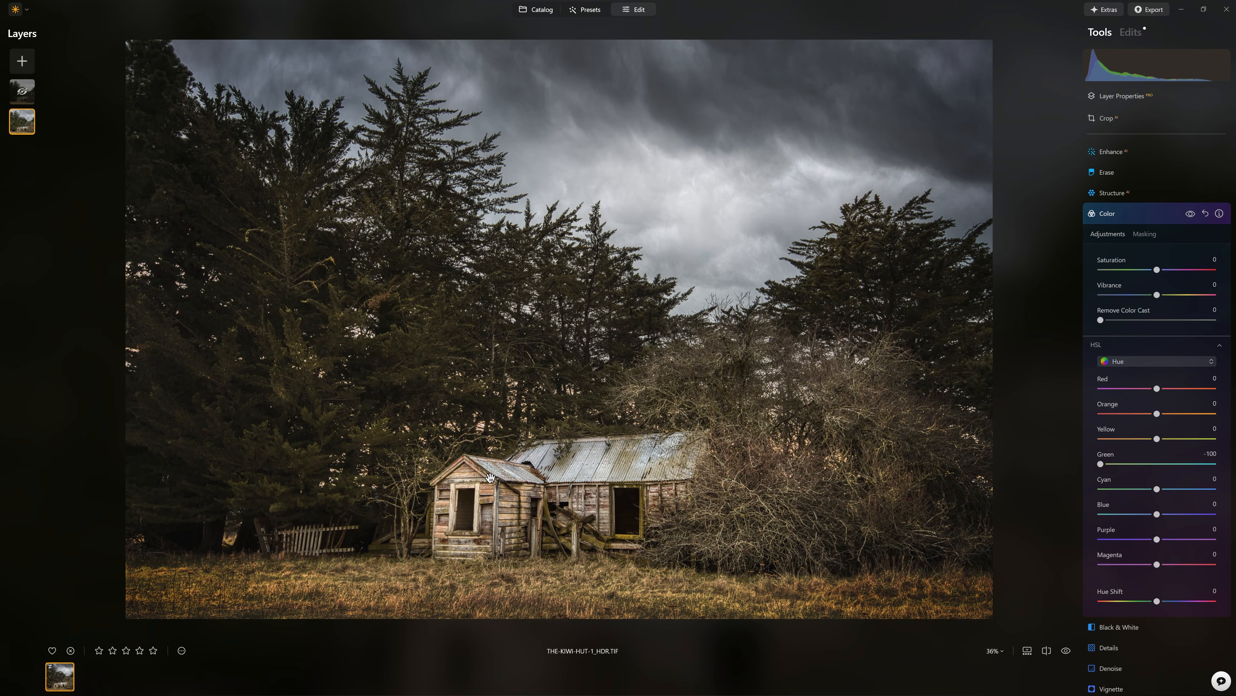
pyautogui.click(1114, 464)
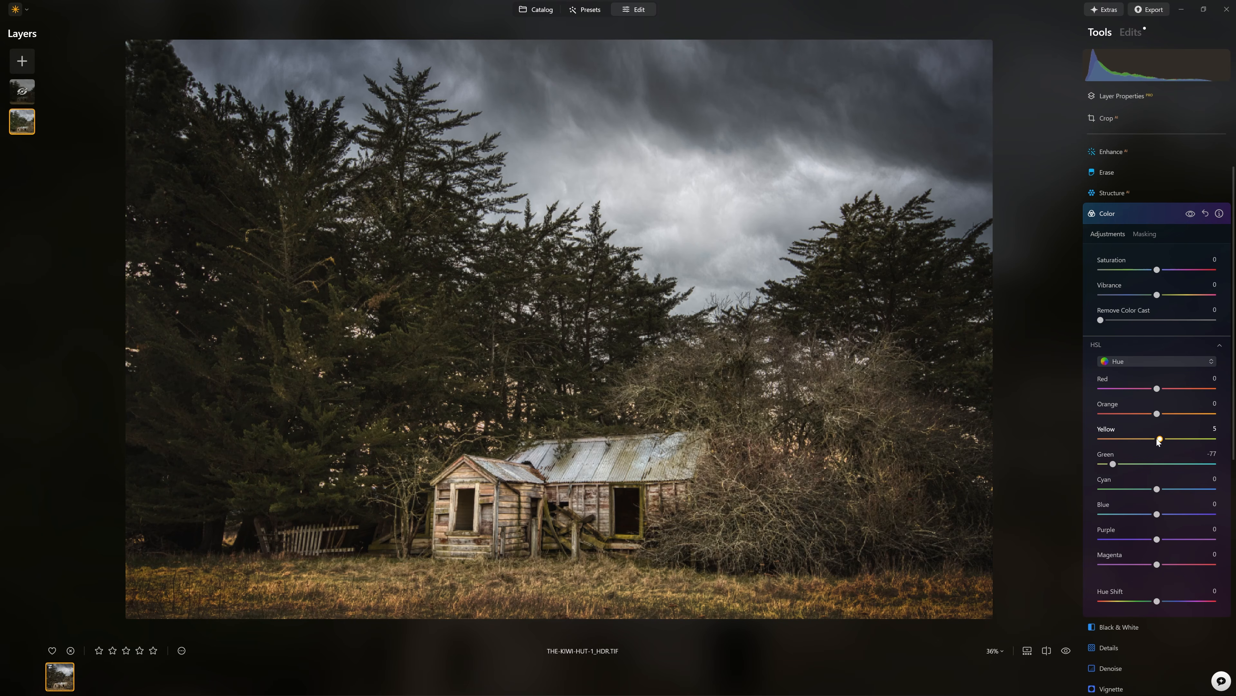
# Shift the Yellow hue to -7 in the HSL adjustments and close the Color settings.
pyautogui.moveTo(1158, 441); pyautogui.dragTo(1110, 440)
pyautogui.moveTo(1159, 439); pyautogui.dragTo(1152, 439)
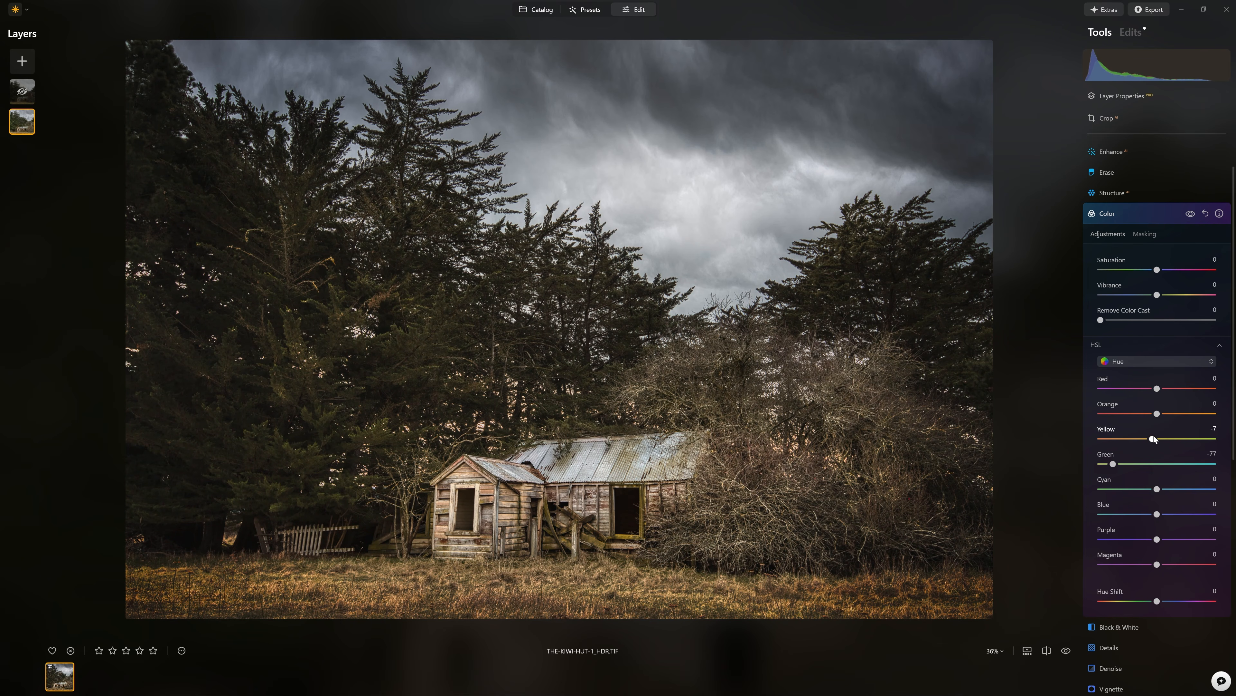
pyautogui.click(1158, 361)
pyautogui.click(1156, 379)
pyautogui.click(1150, 206)
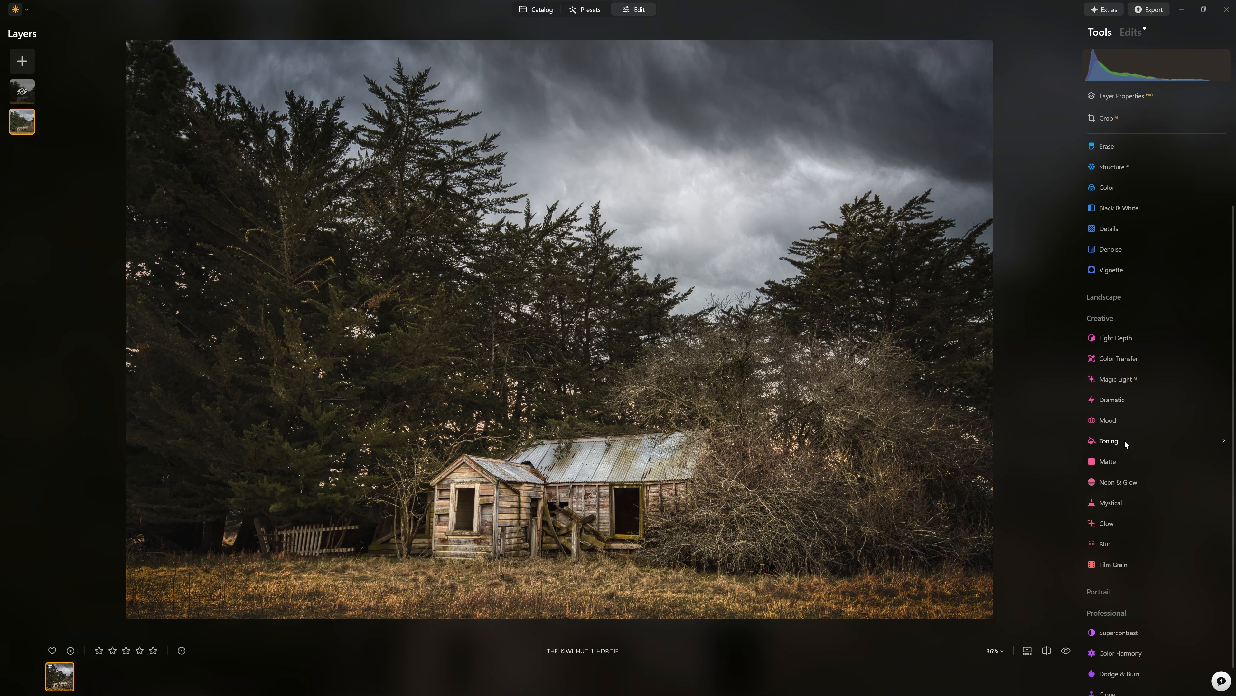
# Apply the Wooden LUT from the Creative group with the Mood tool and raise its Amount to 100.
pyautogui.click(1138, 427)
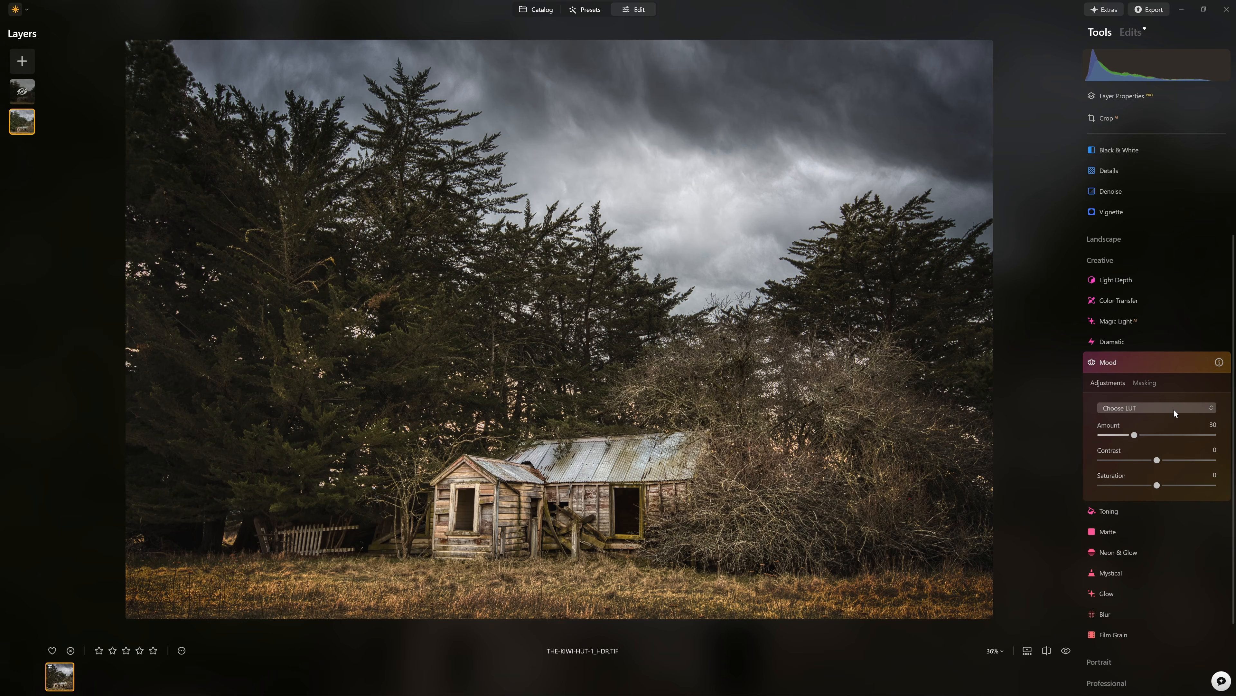
pyautogui.click(1174, 410)
pyautogui.moveTo(1128, 480)
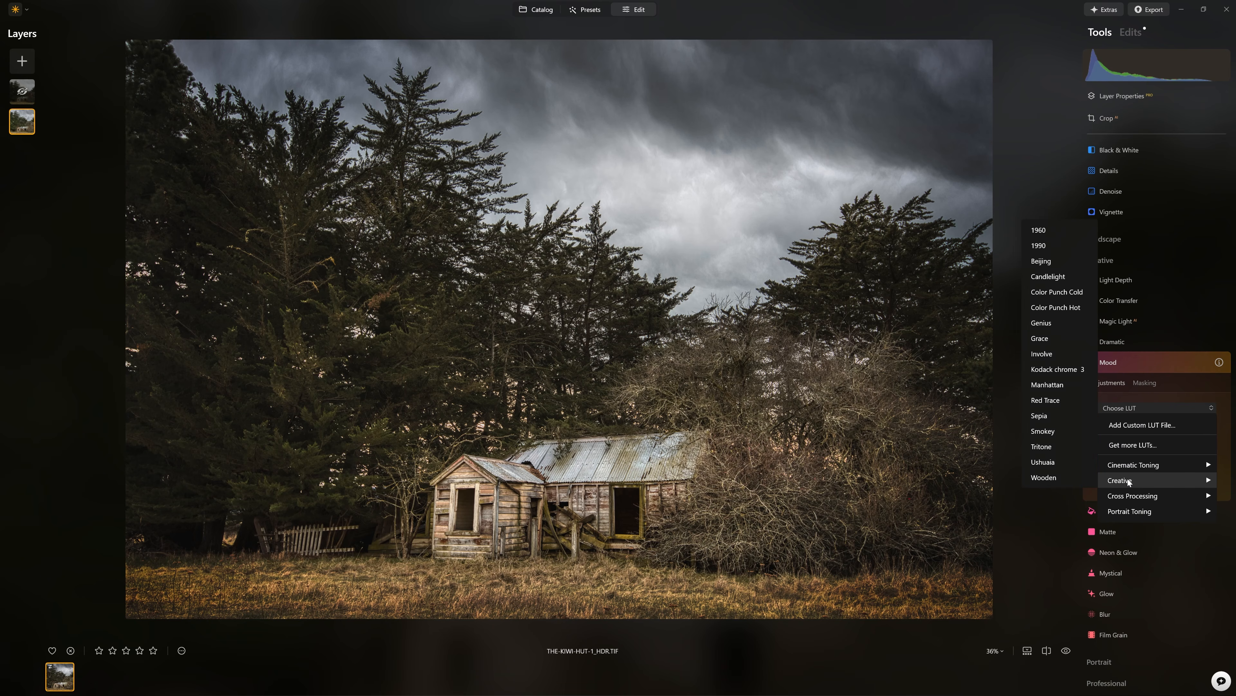
pyautogui.click(1063, 472)
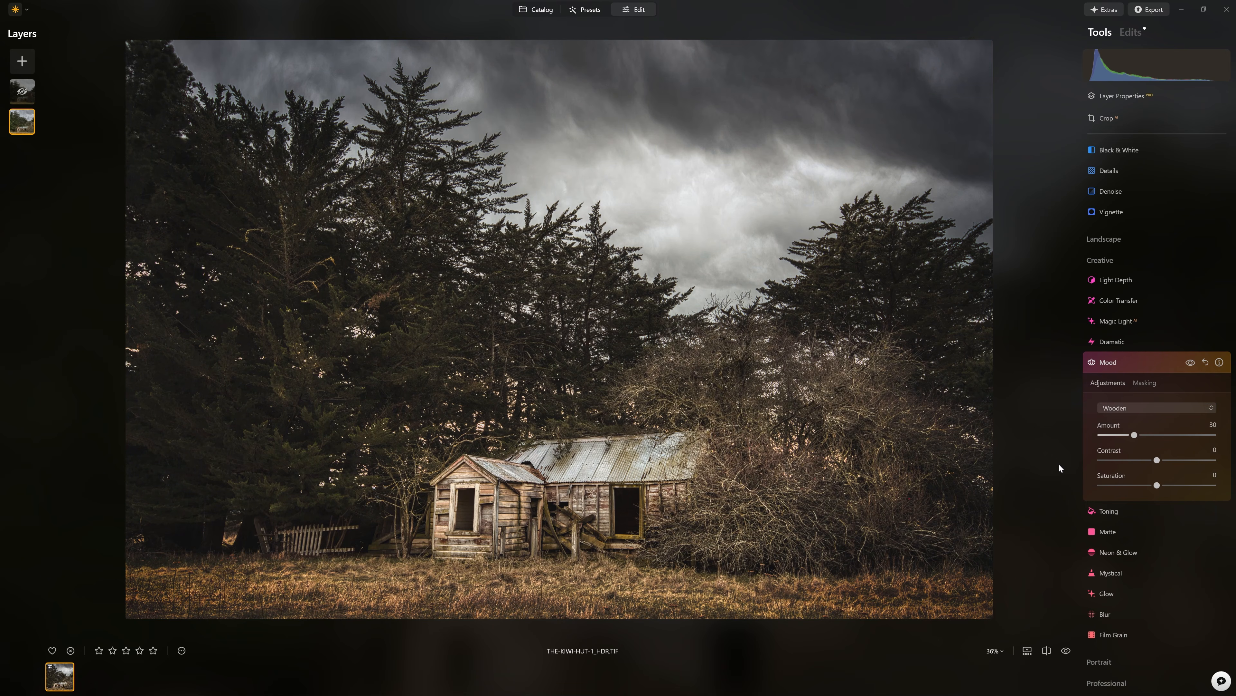
pyautogui.moveTo(1135, 436); pyautogui.dragTo(1213, 436)
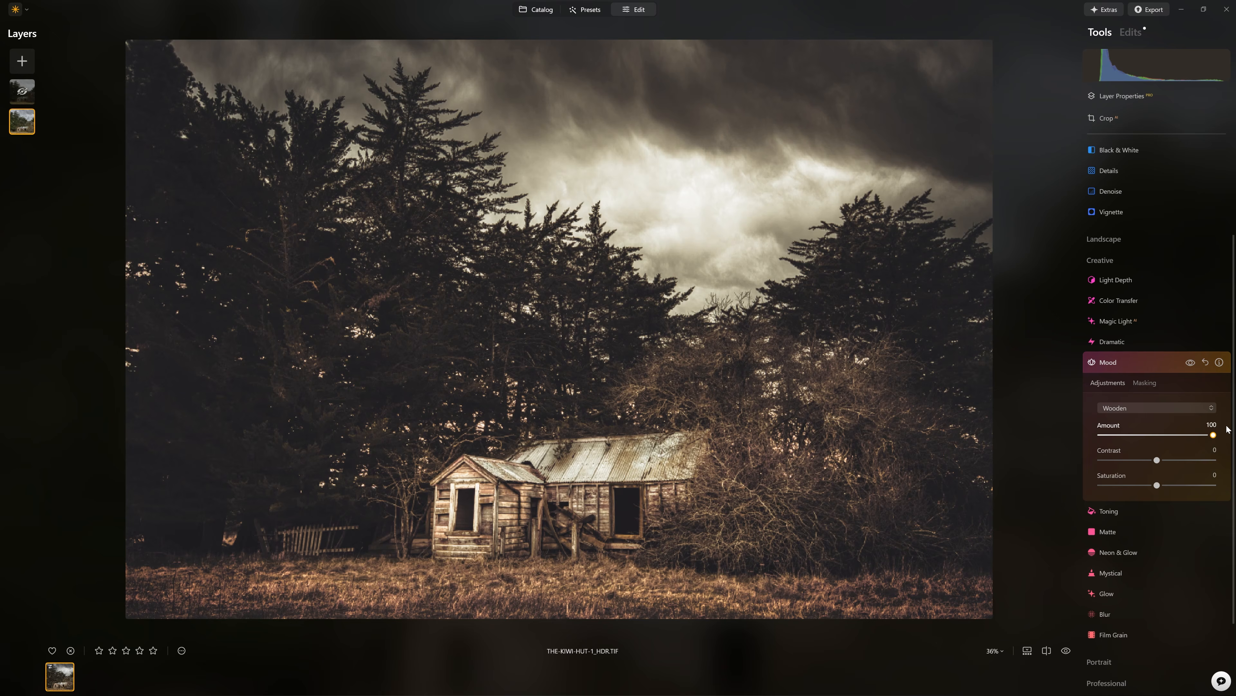
# Compare the photo with and without the Mood effect, keeping the Amount at 100.
pyautogui.click(1191, 363)
pyautogui.click(1191, 362)
pyautogui.click(1191, 362)
pyautogui.click(1191, 363)
pyautogui.click(1194, 363)
pyautogui.click(1194, 363)
pyautogui.moveTo(1214, 434)
pyautogui.mouseDown()
pyautogui.moveTo(1101, 434)
pyautogui.moveTo(1216, 434)
pyautogui.mouseUp()
# Try the Mood Contrast at 99 and set it to -50, and try Saturation at 94 before resetting it to 0.
pyautogui.moveTo(1158, 461); pyautogui.dragTo(1214, 471)
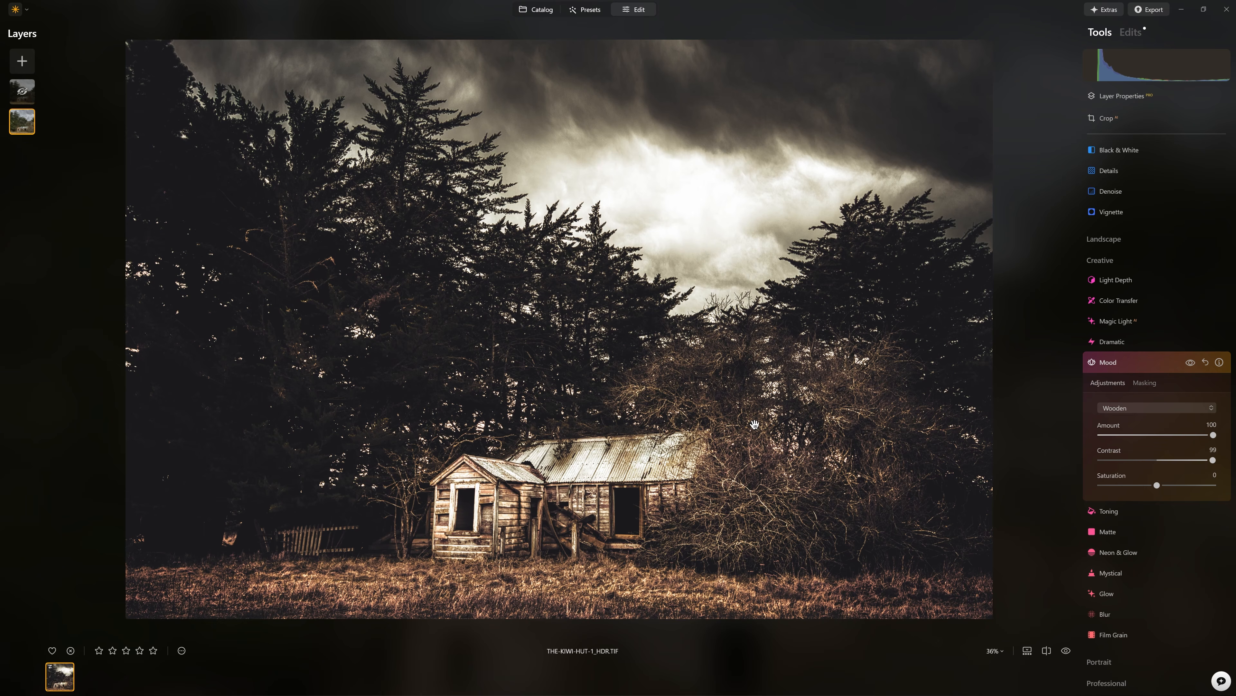
pyautogui.moveTo(1213, 465)
pyautogui.mouseDown()
pyautogui.moveTo(1130, 462)
pyautogui.moveTo(1166, 485)
pyautogui.moveTo(1213, 485)
pyautogui.moveTo(1137, 485)
pyautogui.moveTo(1216, 488)
pyautogui.mouseUp()
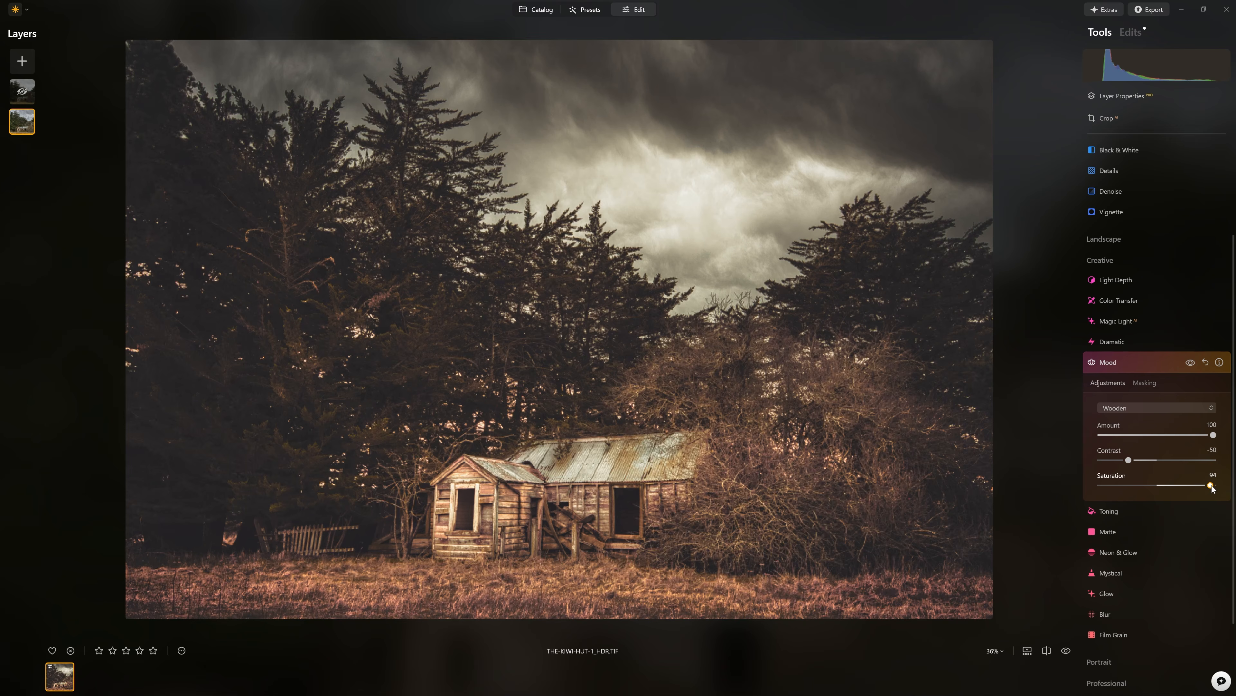
pyautogui.doubleClick(1211, 487)
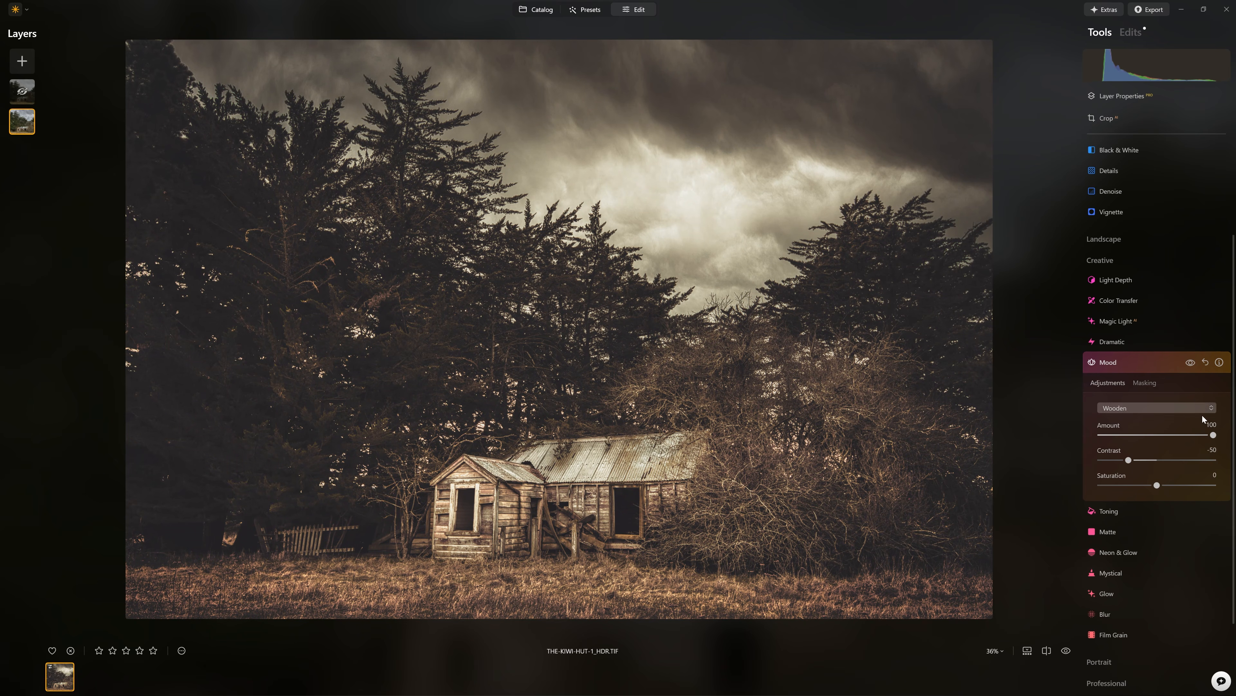
# Reduce the Mood Amount to 56, comparing the photo with and without the effect before and after the change.
pyautogui.click(1190, 363)
pyautogui.click(1190, 362)
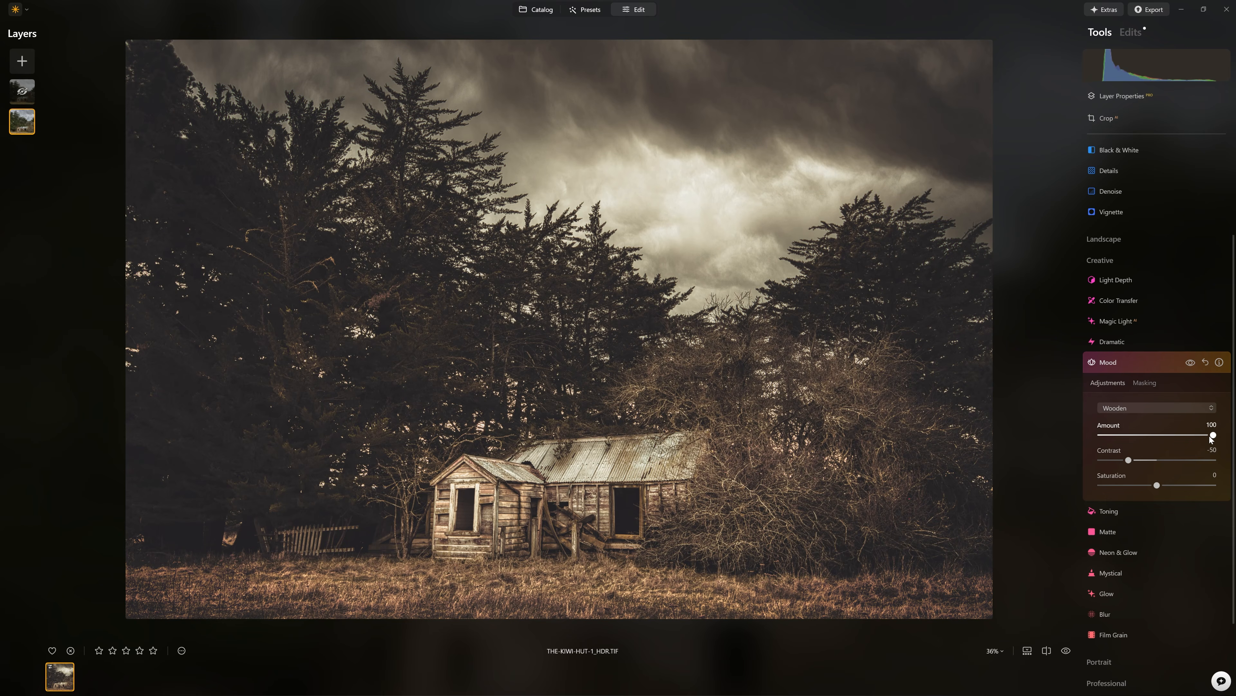
pyautogui.moveTo(1214, 437); pyautogui.dragTo(1164, 438)
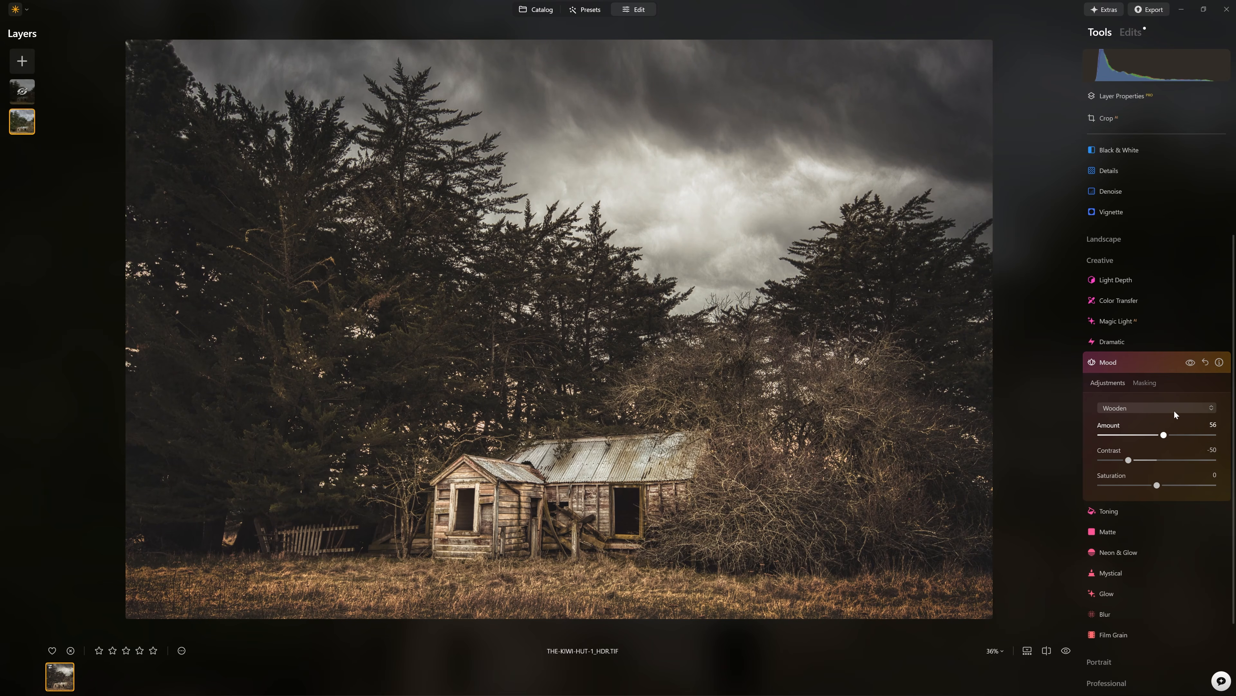
pyautogui.click(1191, 363)
pyautogui.click(1191, 363)
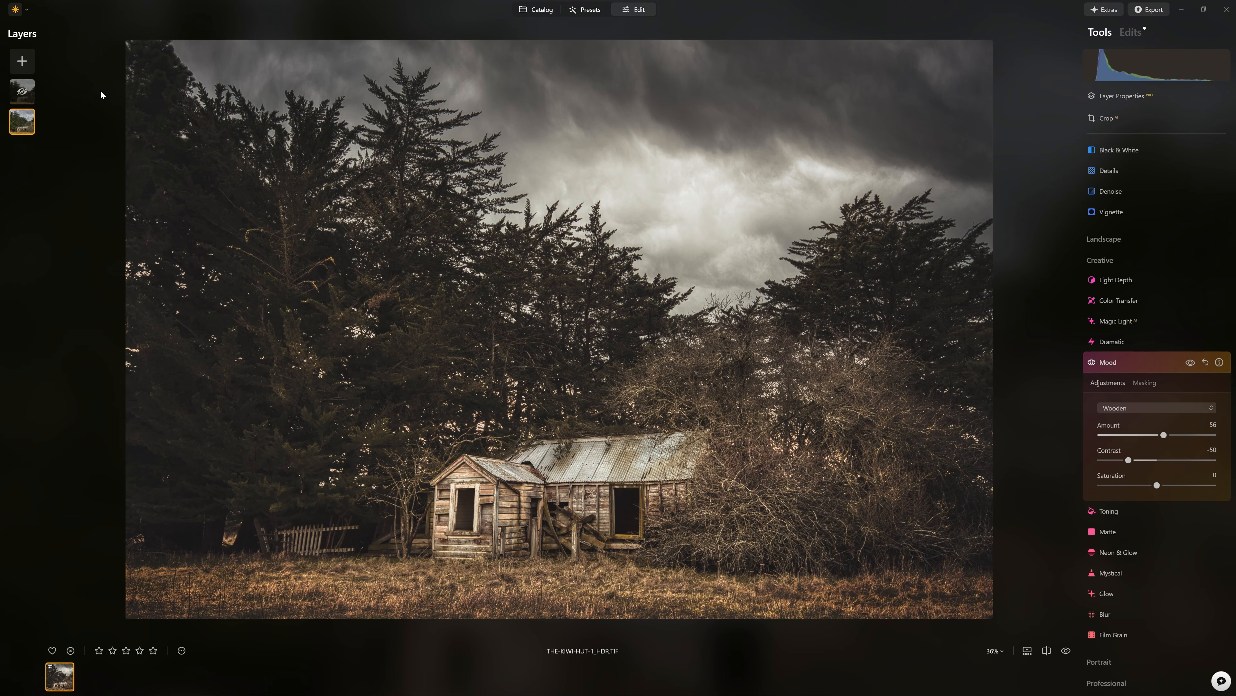
# Show and hide the upper layer with the original exposure to compare it with the edited HDR photo.
pyautogui.rightClick(36, 88)
pyautogui.click(29, 94)
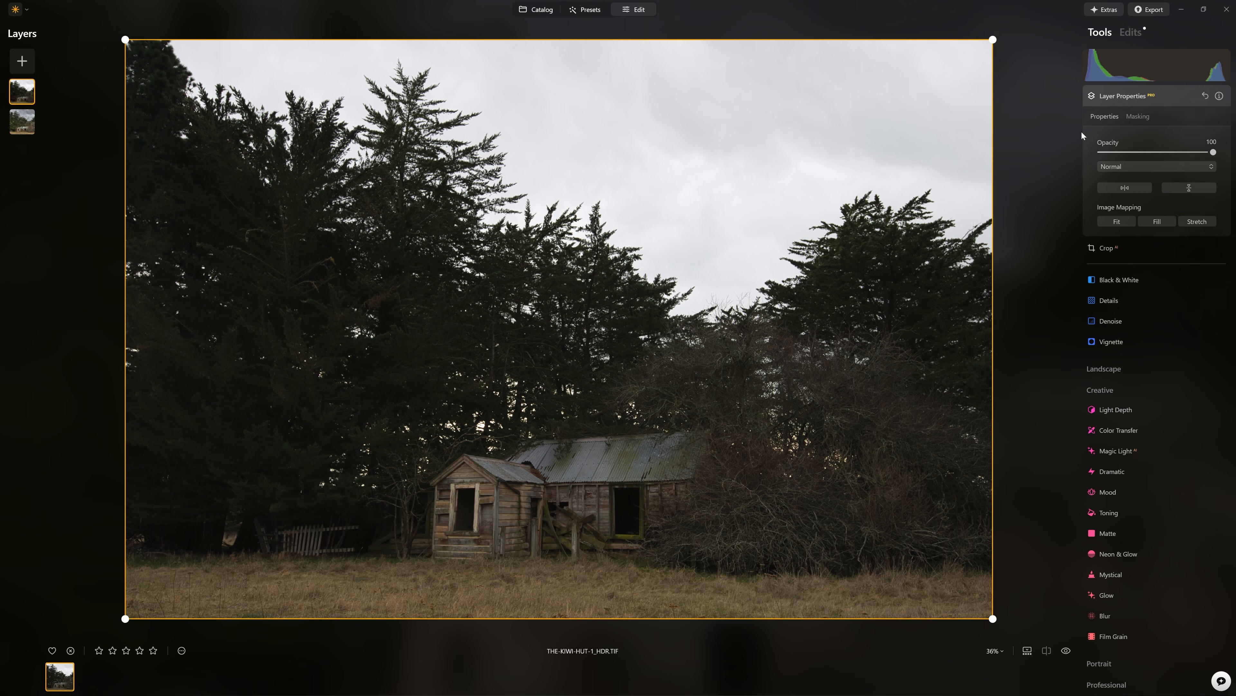
pyautogui.rightClick(35, 92)
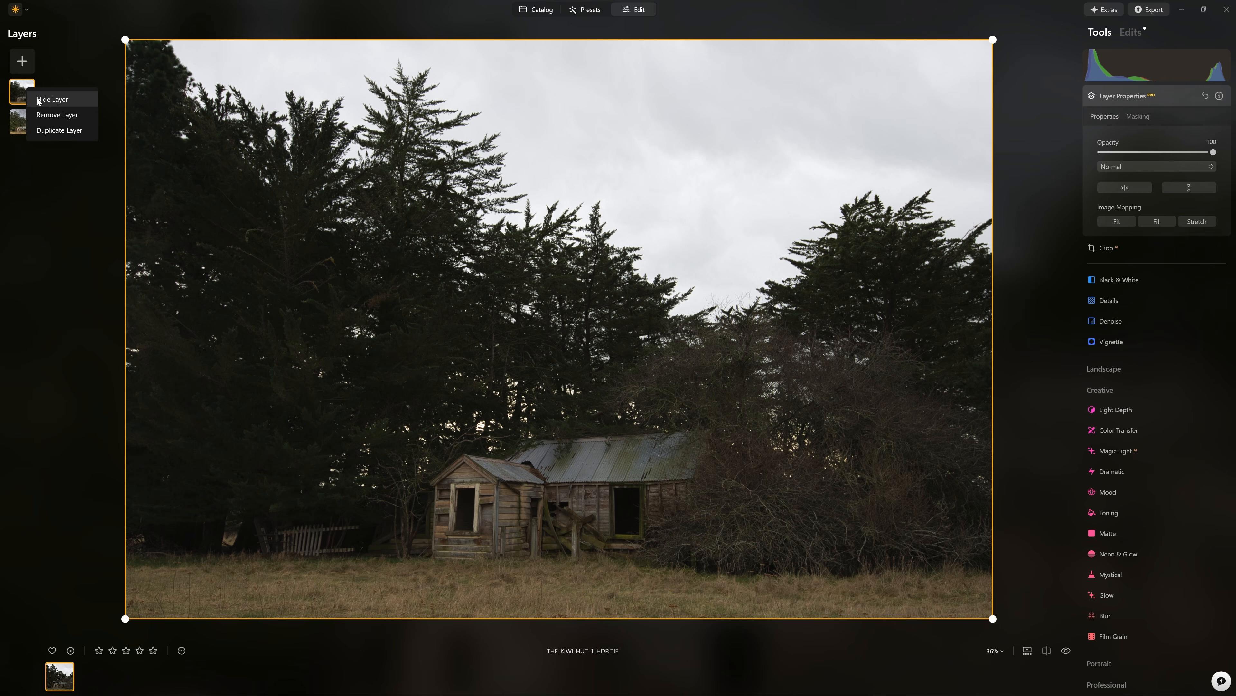
pyautogui.click(42, 95)
pyautogui.rightClick(33, 91)
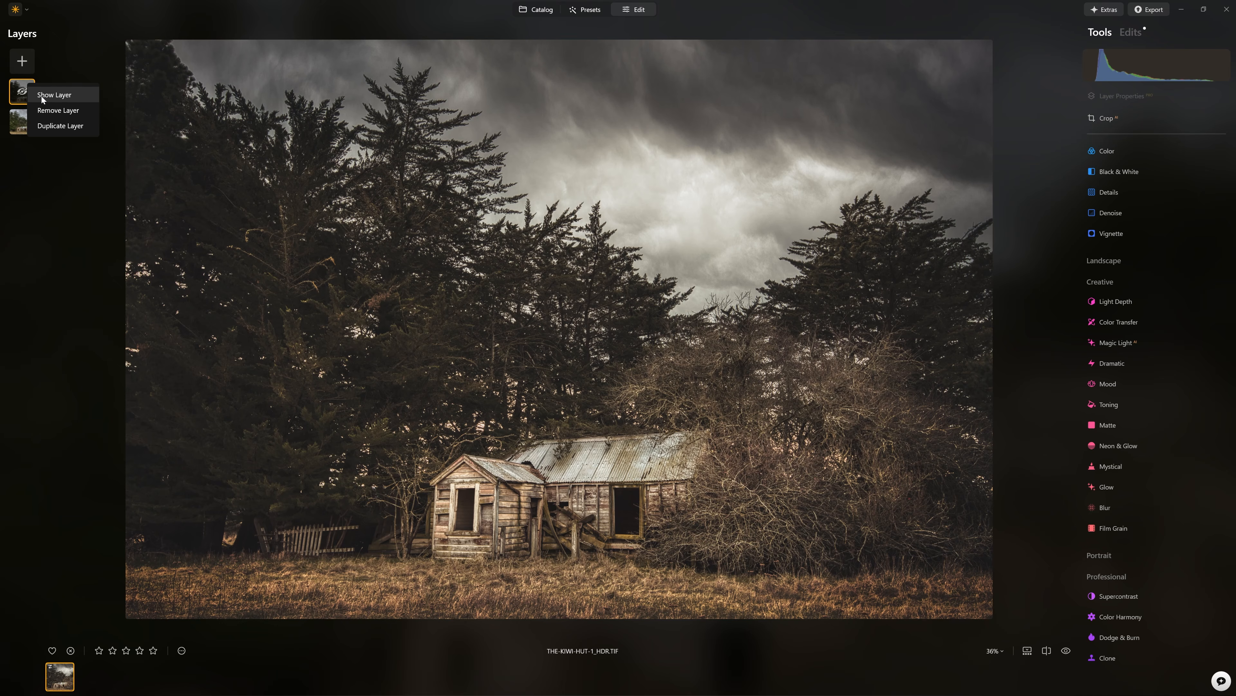
pyautogui.click(42, 95)
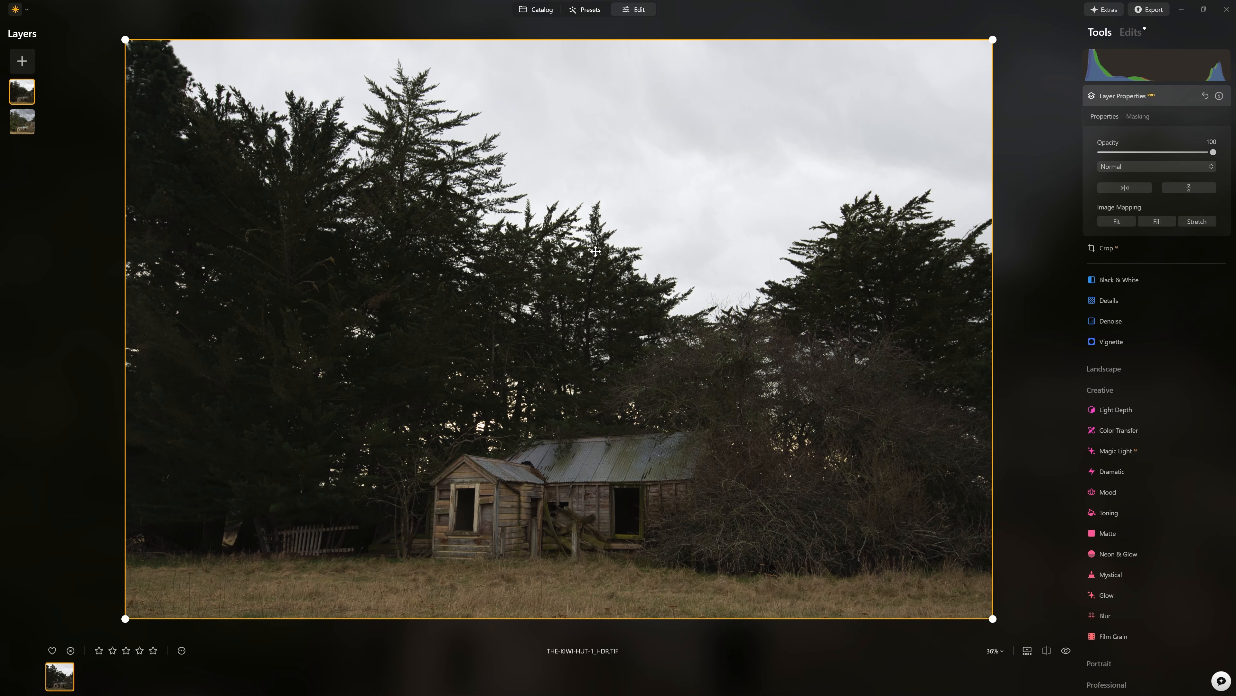
pyautogui.rightClick(18, 99)
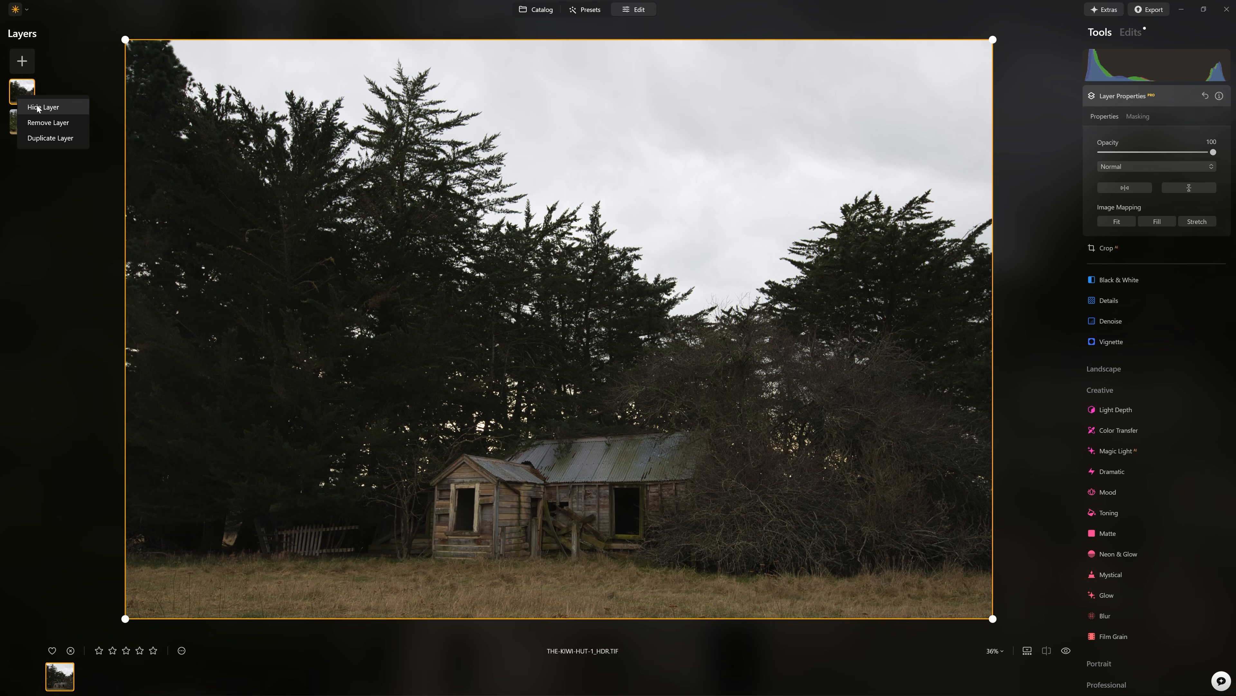
pyautogui.click(38, 107)
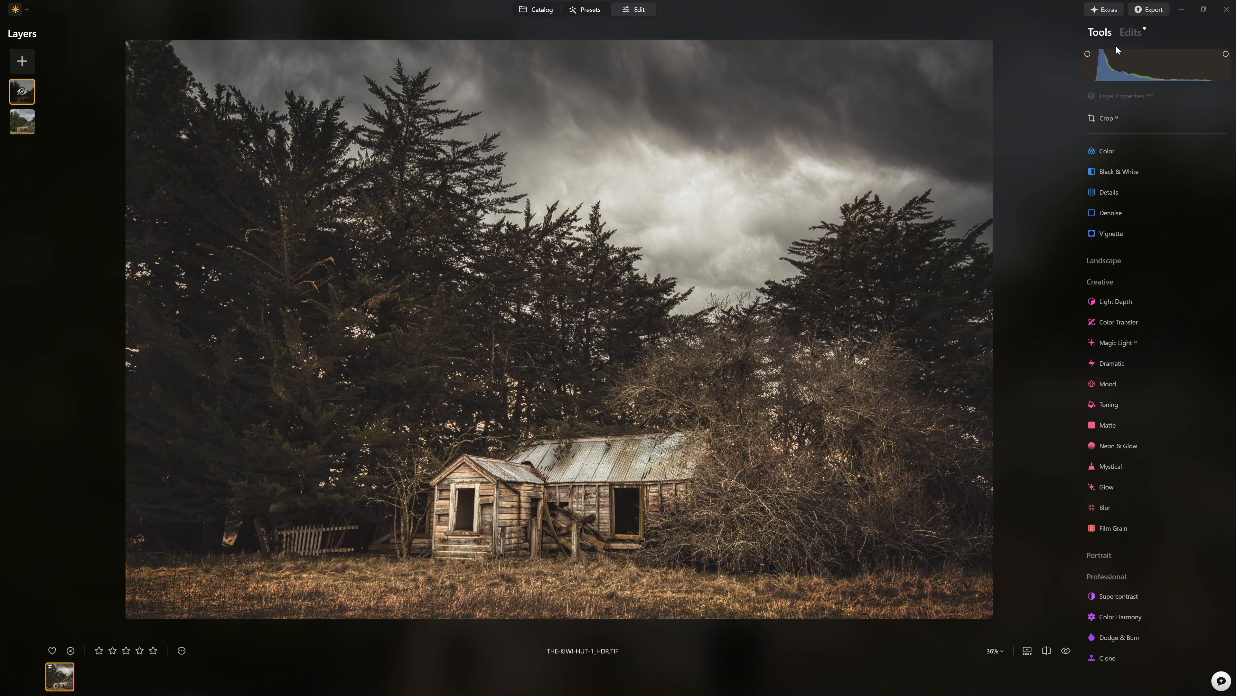
# Reopen the Mood adjustment from the HDR layer's list of edits, try its Amount around 52, and close it.
pyautogui.click(1129, 33)
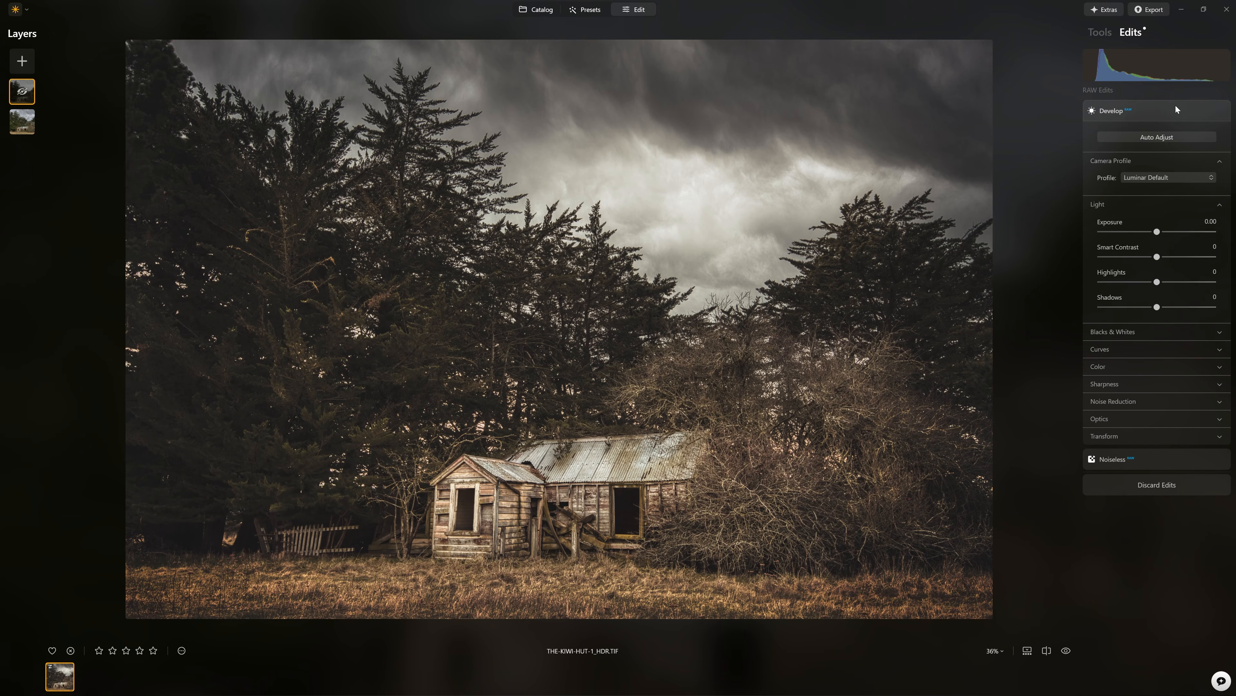
pyautogui.click(27, 121)
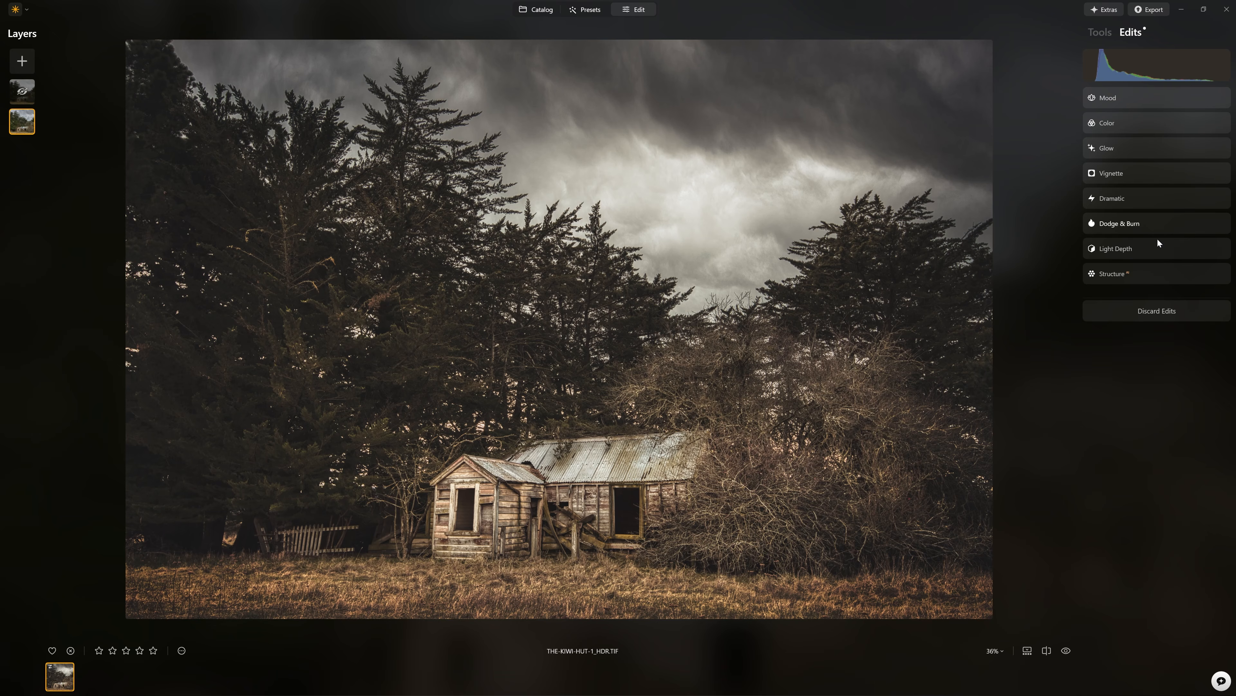
pyautogui.moveTo(1163, 170)
pyautogui.mouseDown()
pyautogui.moveTo(1128, 171)
pyautogui.moveTo(1164, 173)
pyautogui.mouseUp()
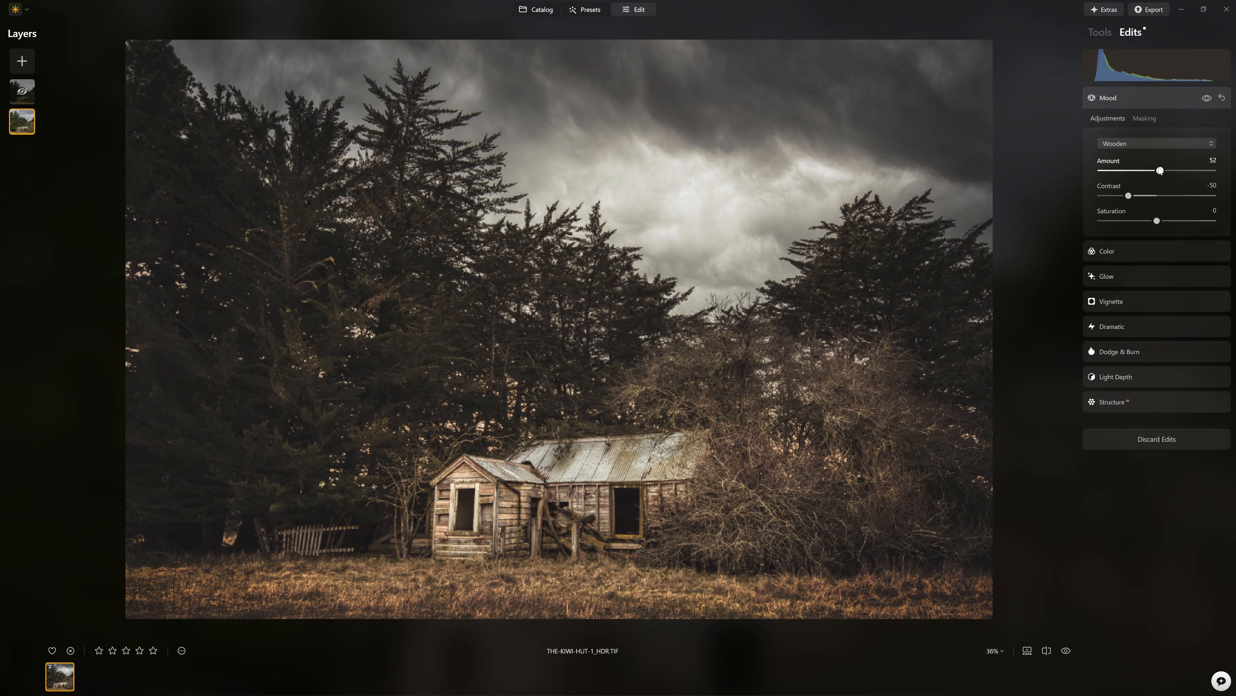
pyautogui.click(1180, 100)
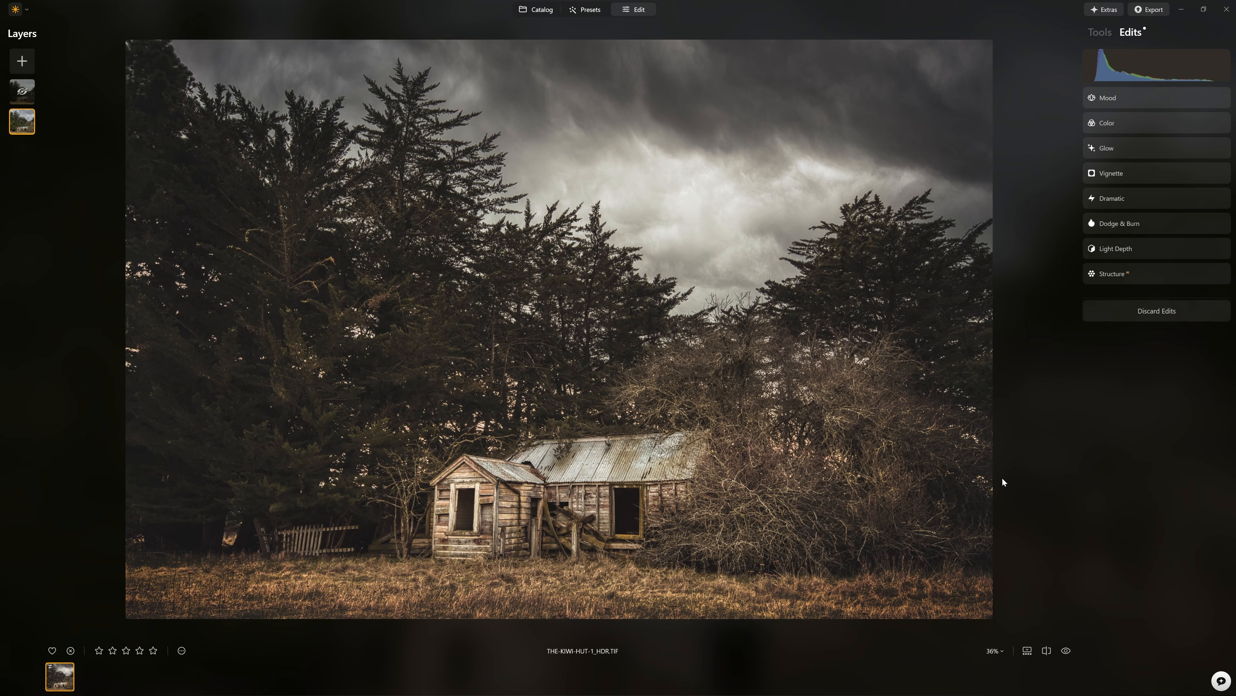
# Compare the edited HDR photo with its unedited version and, by showing and hiding the upper layer, with the original exposure.
pyautogui.press('\\')
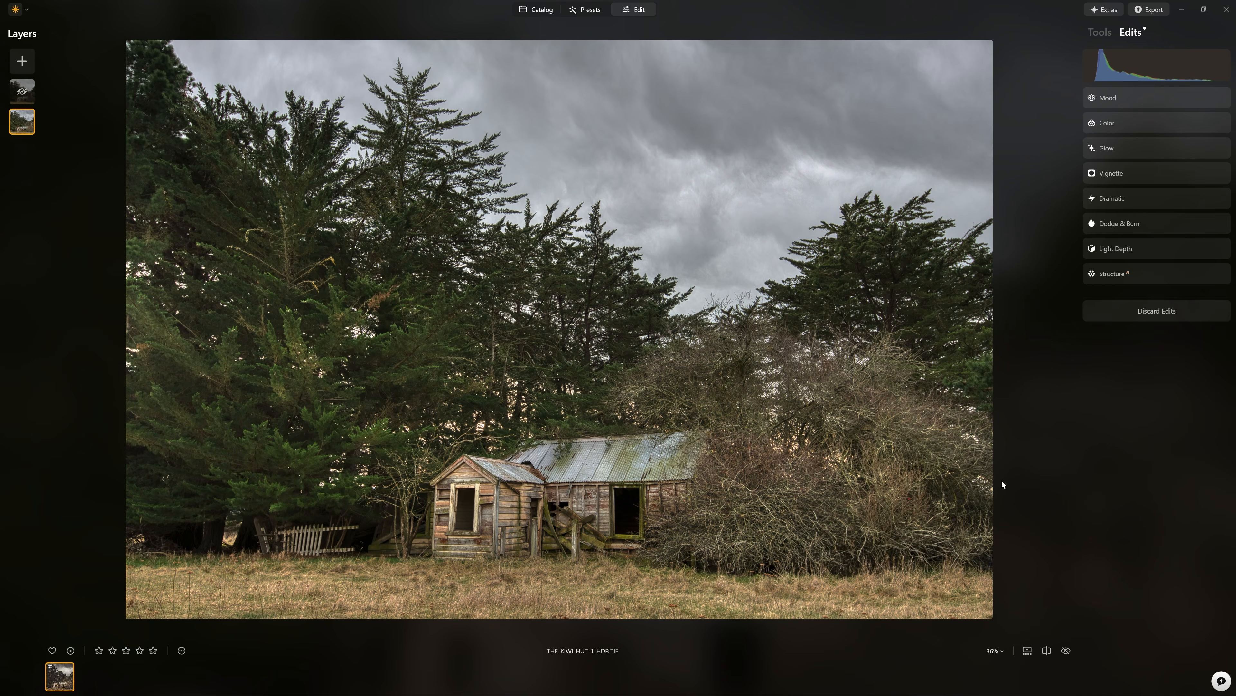
pyautogui.press('\\')
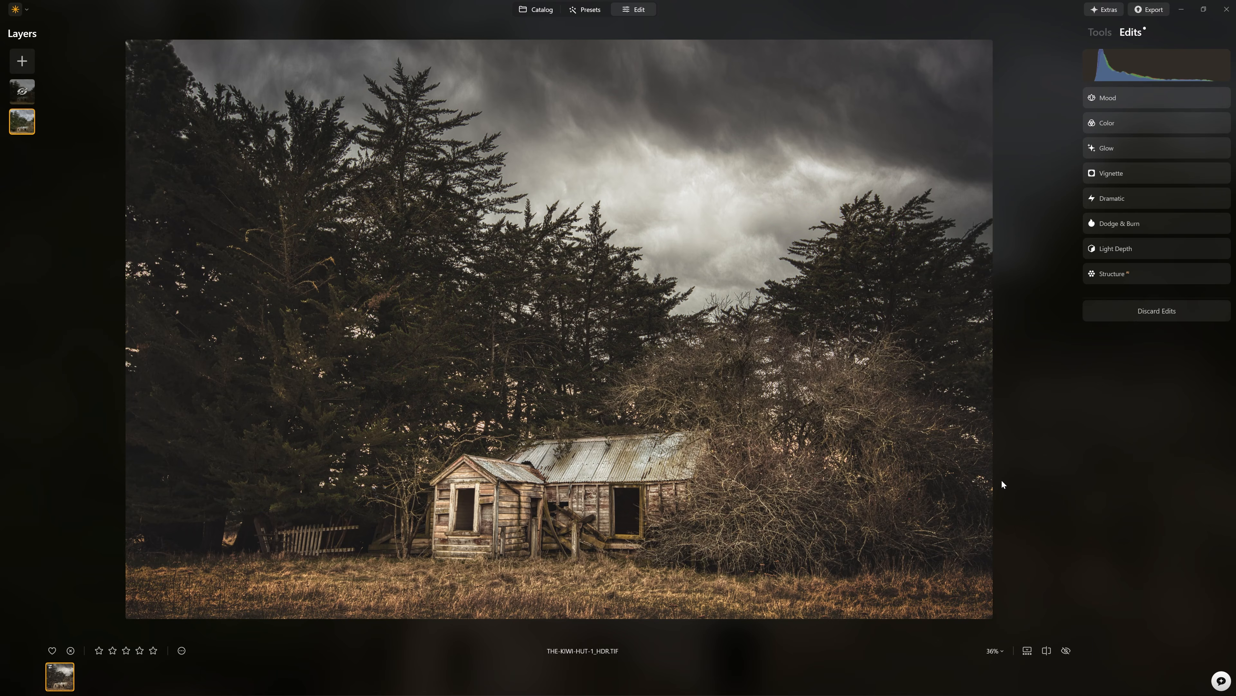
pyautogui.click(27, 95)
pyautogui.rightClick(29, 97)
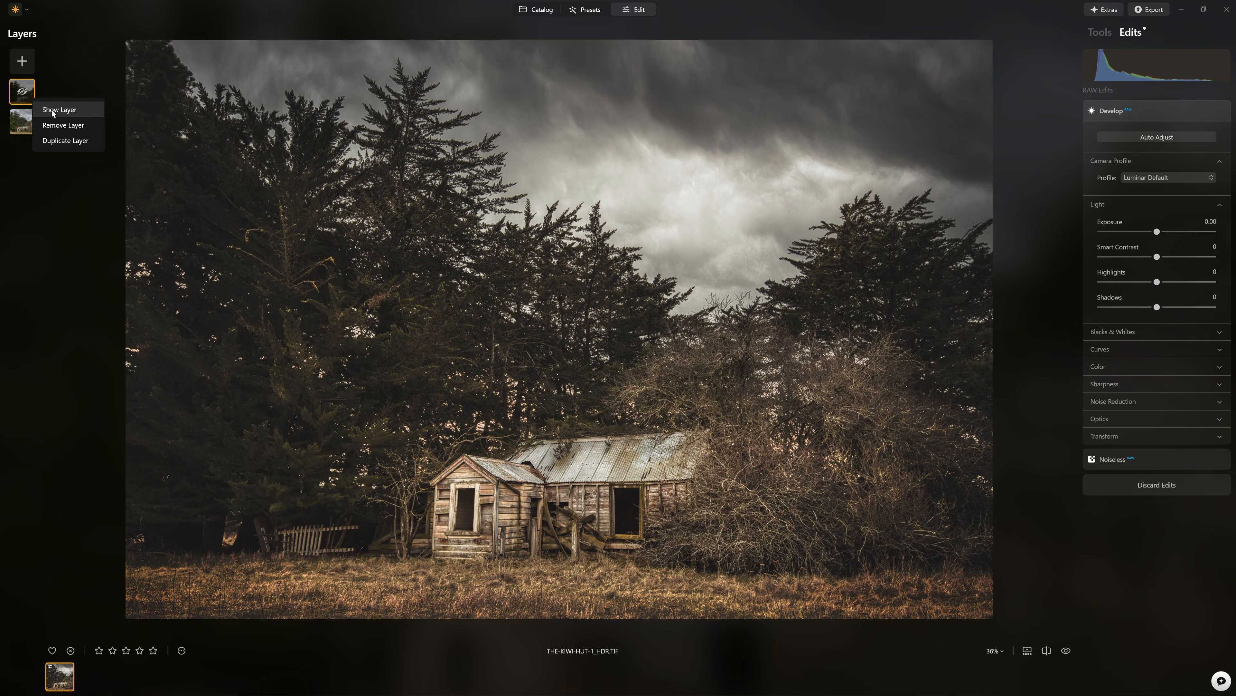
pyautogui.click(52, 110)
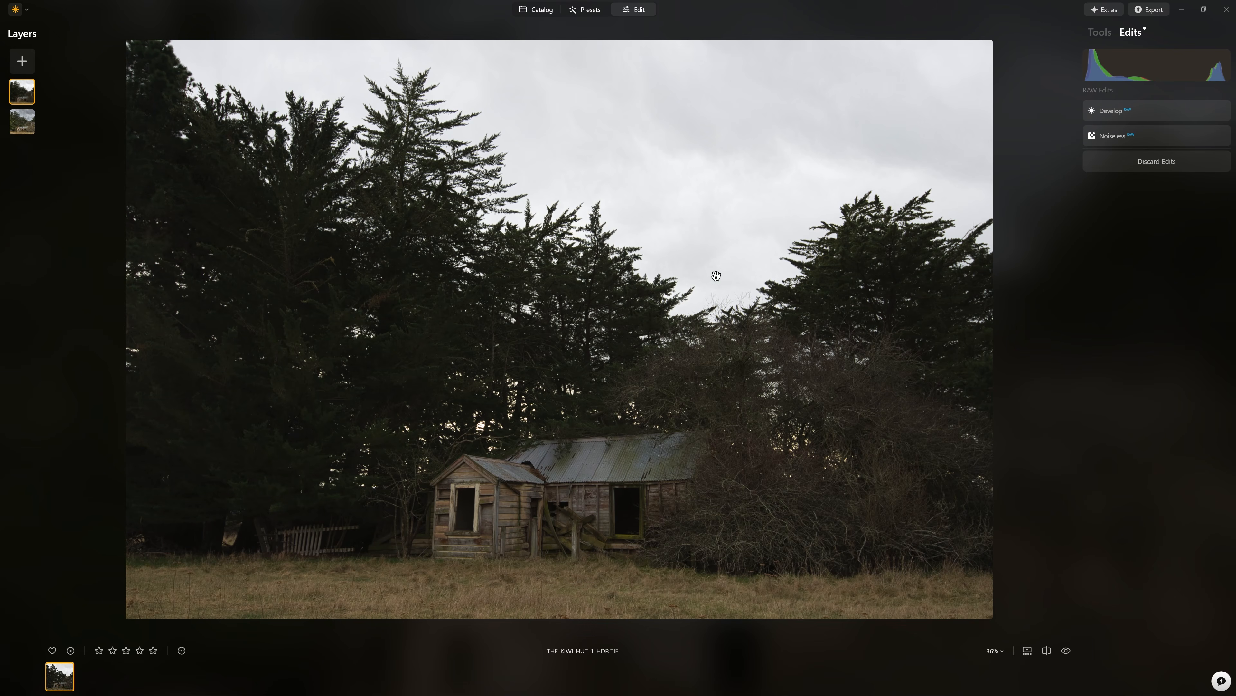
pyautogui.scroll(3, 437, 204)
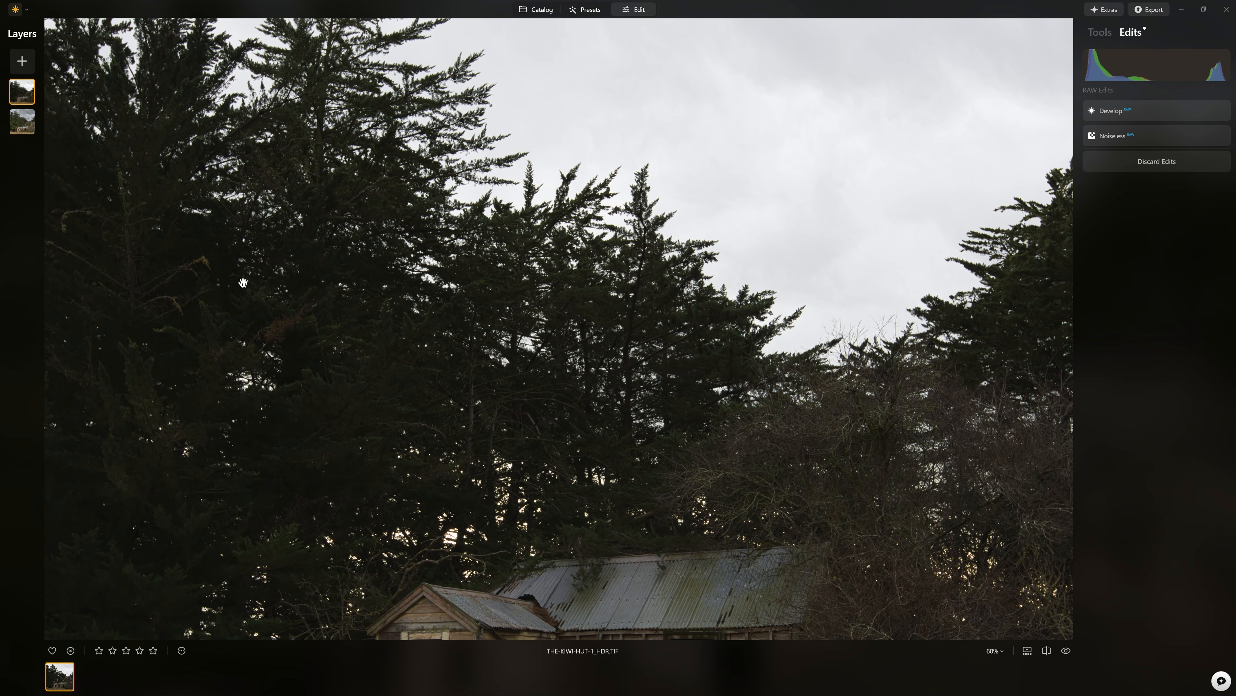
pyautogui.scroll(-3, 431, 322)
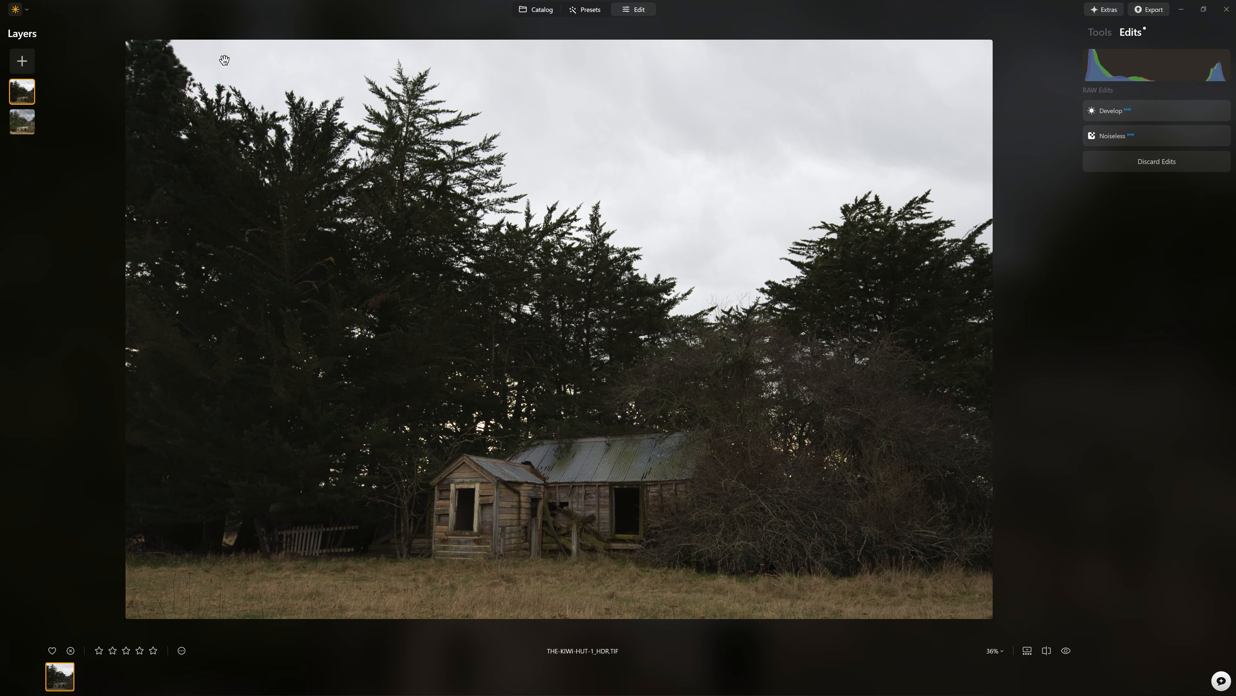
pyautogui.rightClick(23, 98)
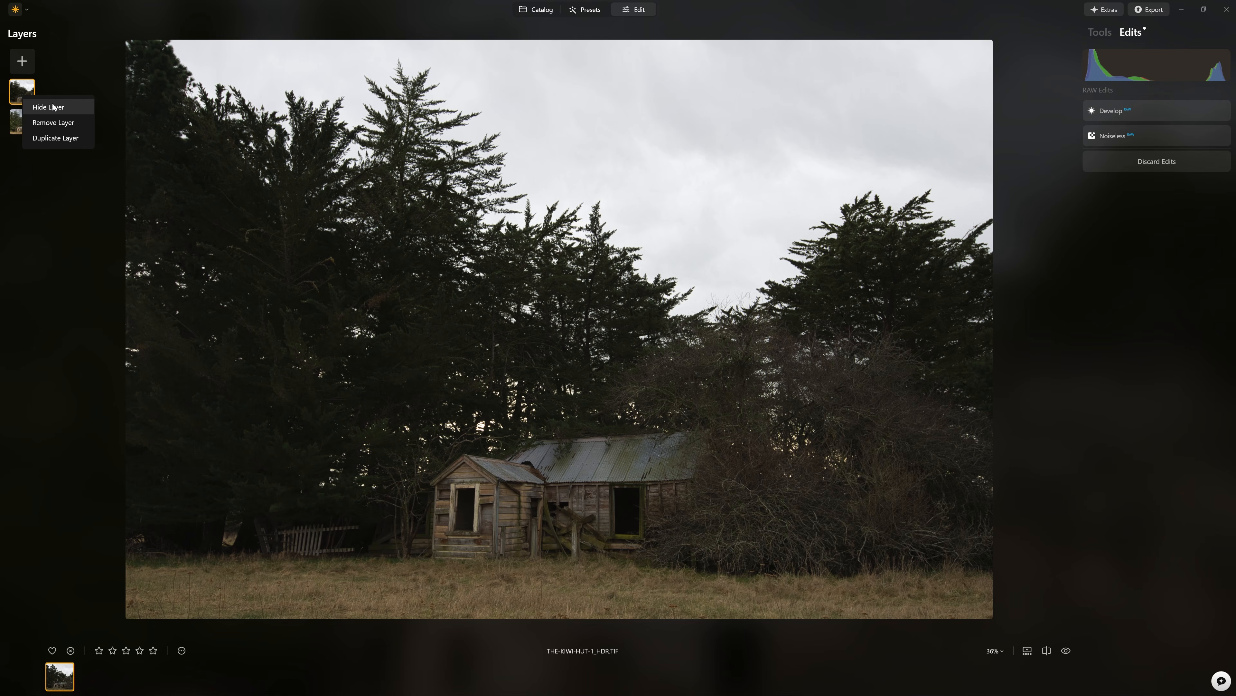
pyautogui.click(53, 103)
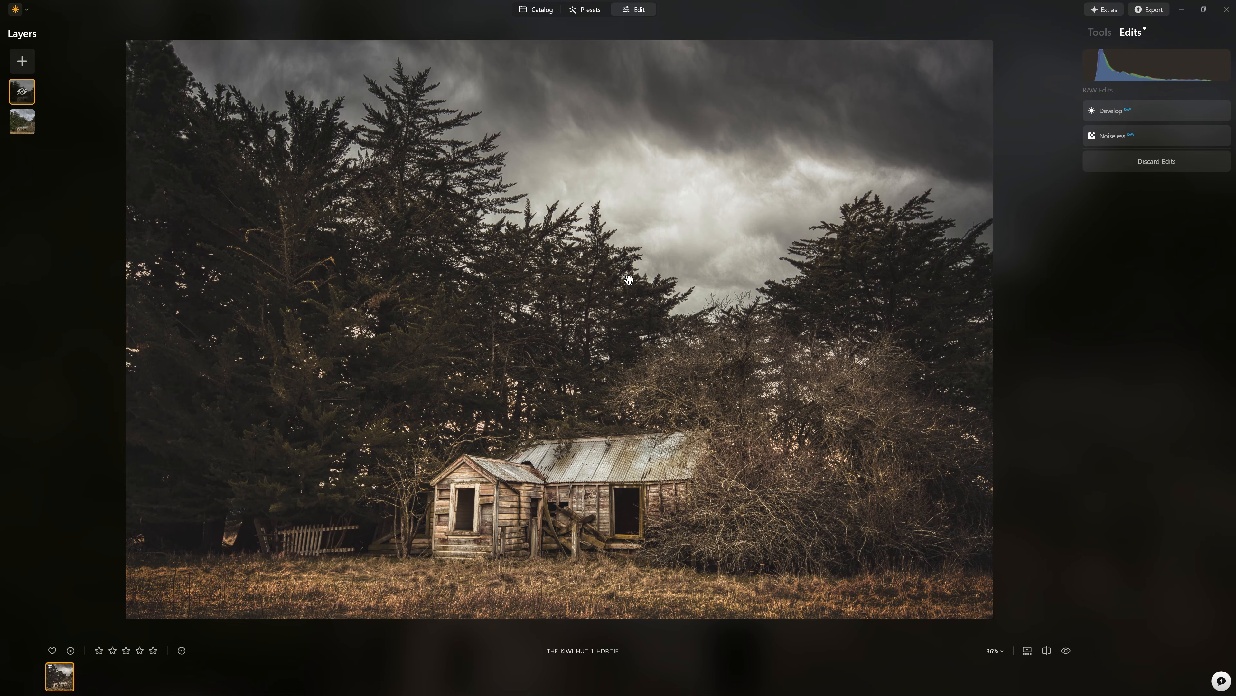
# Show the upper layer with the original exposure, try its opacity at 0 and 100, and set it to 18.
pyautogui.rightClick(31, 93)
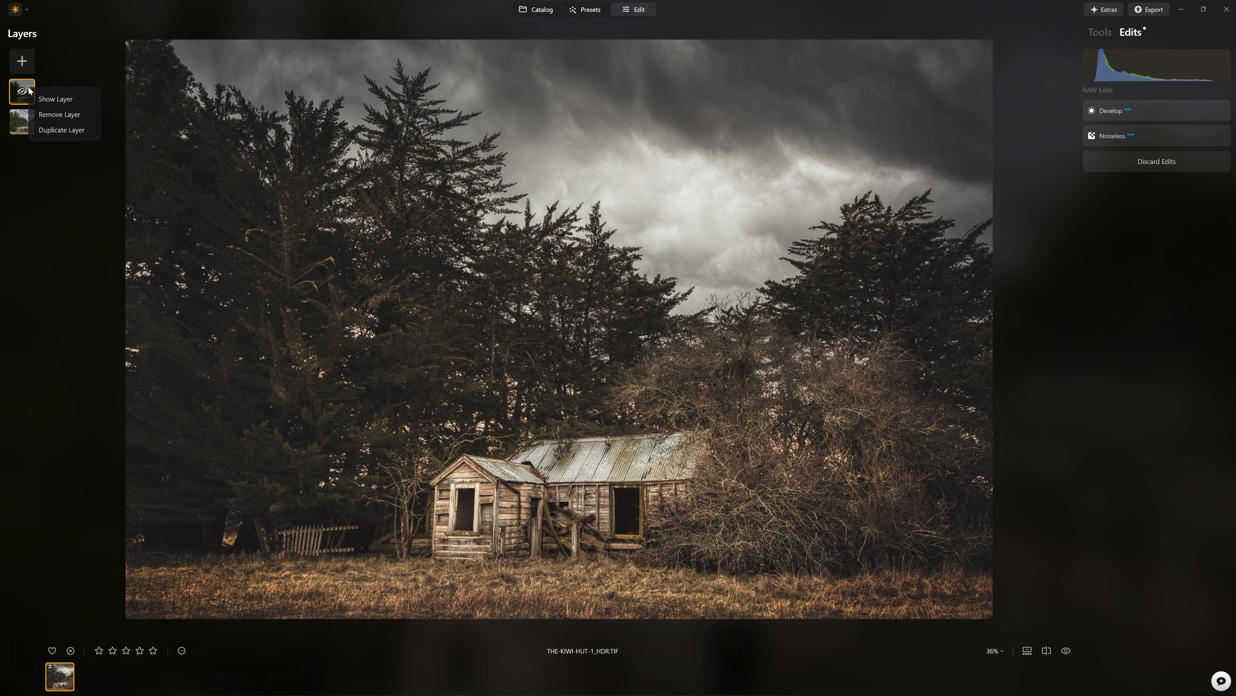
pyautogui.click(43, 100)
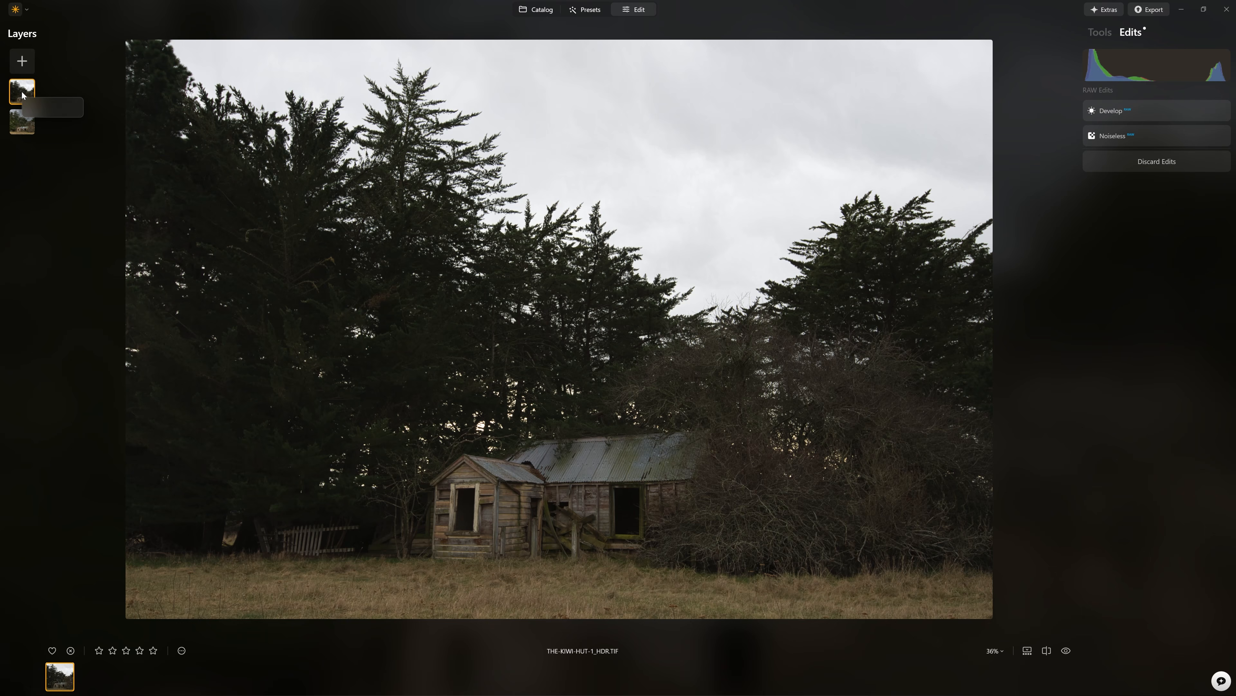
pyautogui.click(1099, 34)
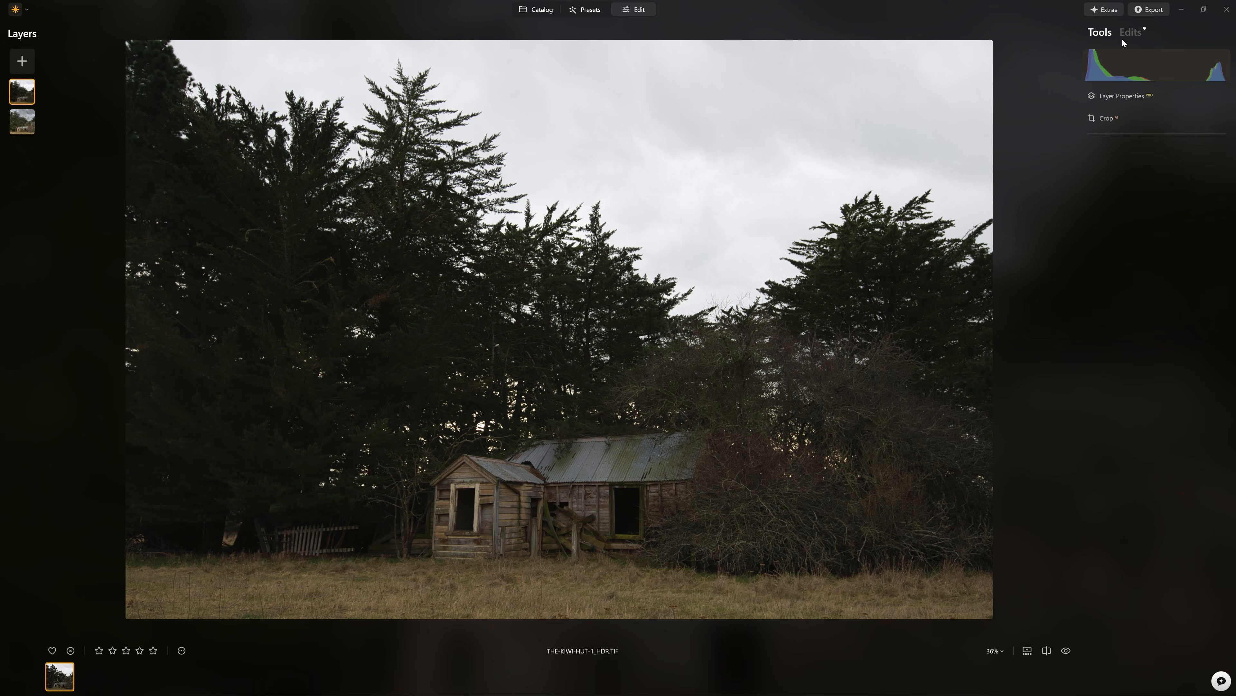
pyautogui.click(1121, 96)
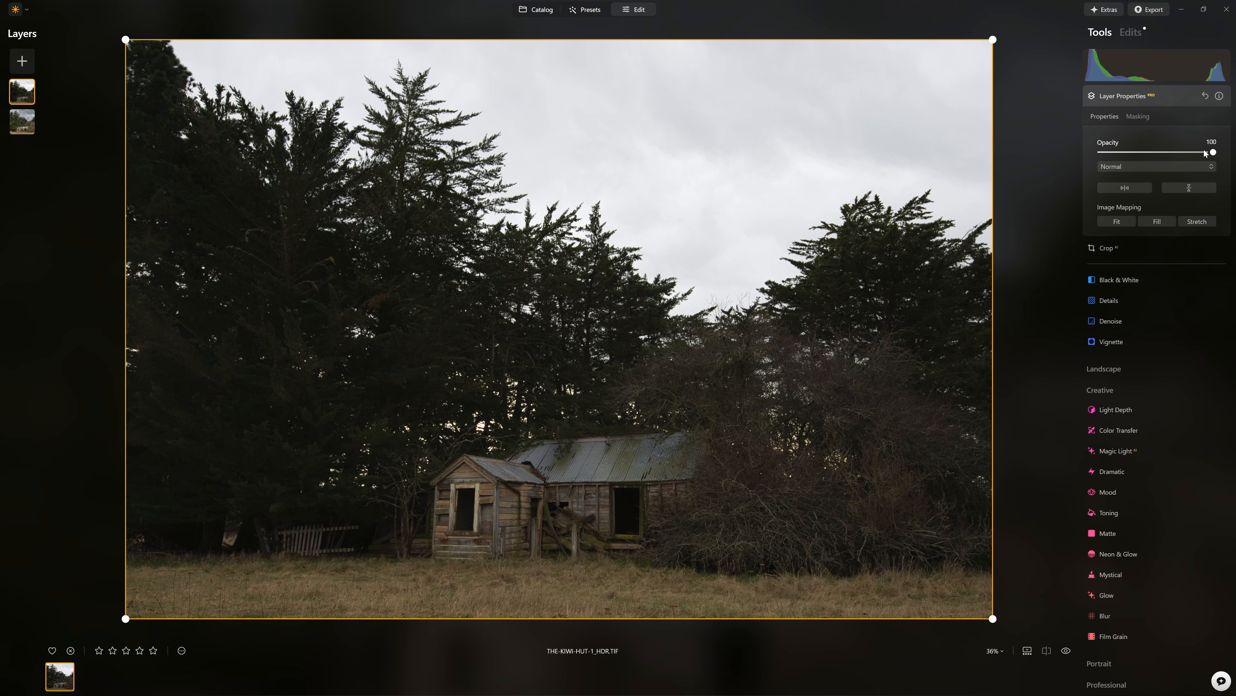
pyautogui.moveTo(1212, 155); pyautogui.dragTo(1094, 153)
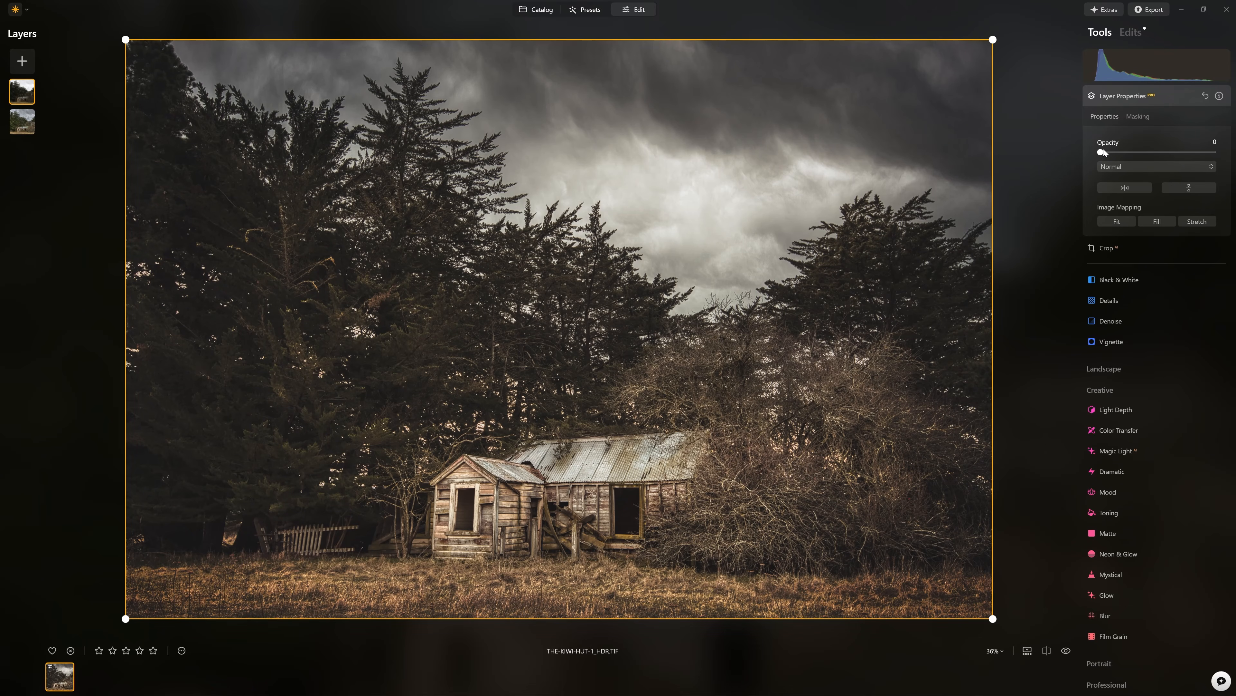
pyautogui.moveTo(1102, 152); pyautogui.dragTo(1214, 153)
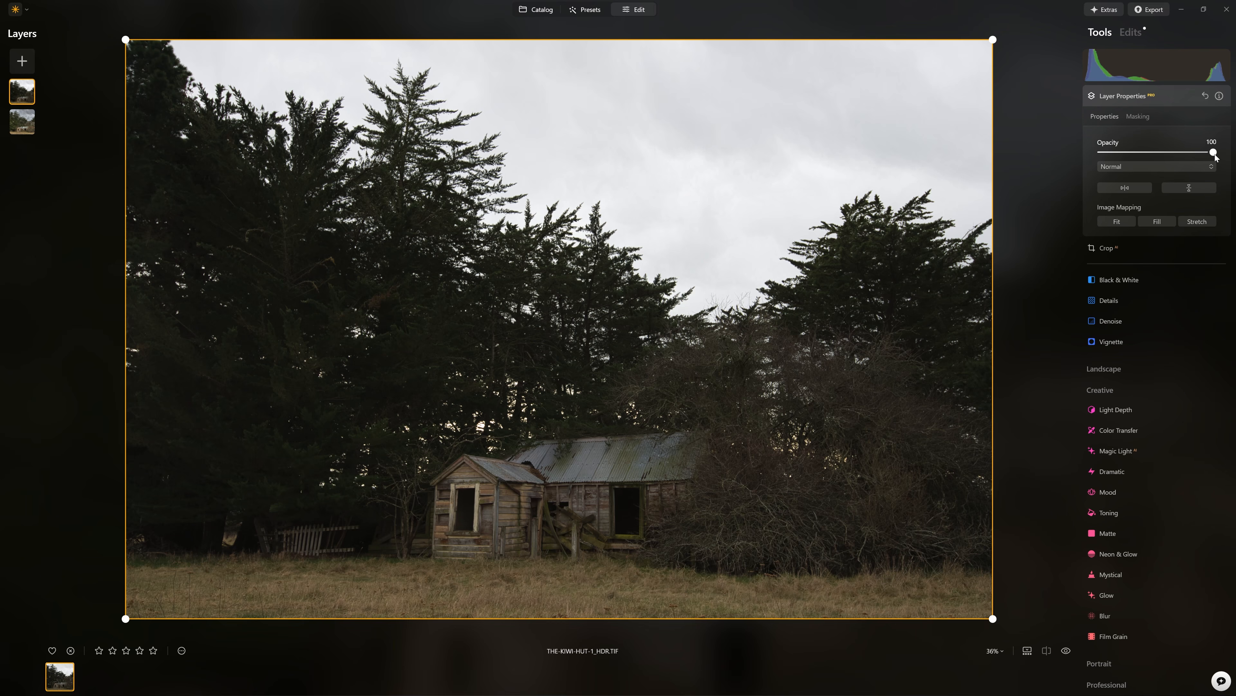
pyautogui.moveTo(1215, 157); pyautogui.dragTo(1120, 154)
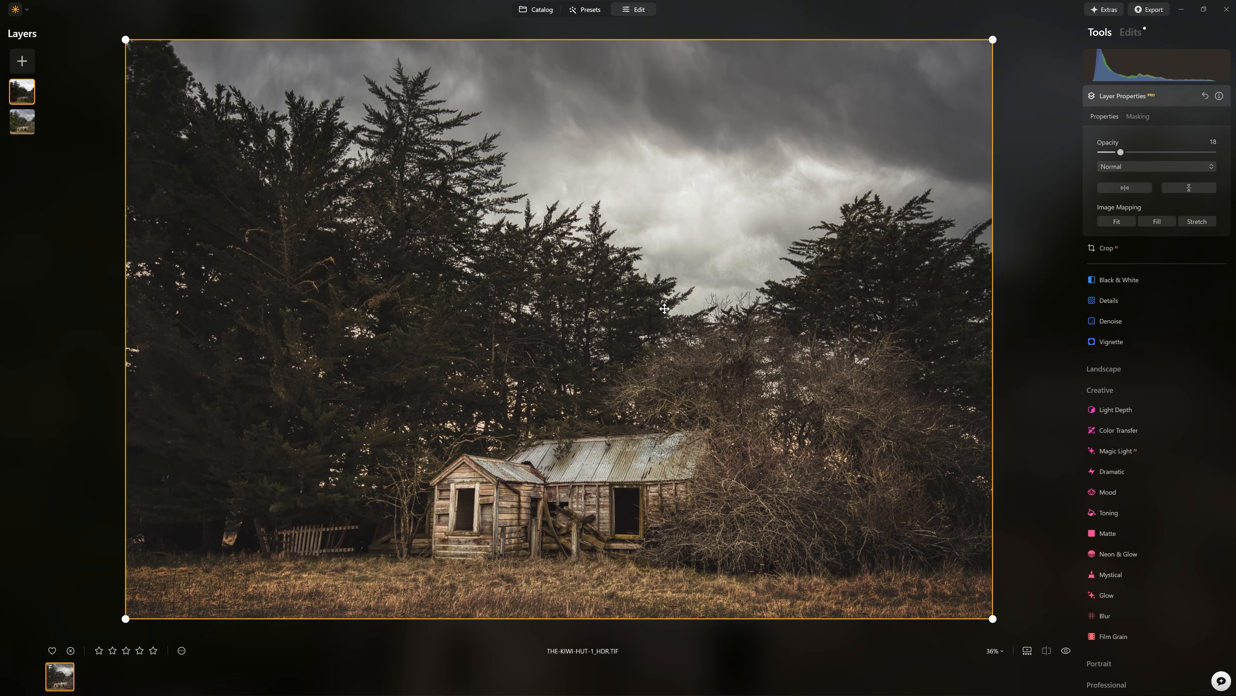